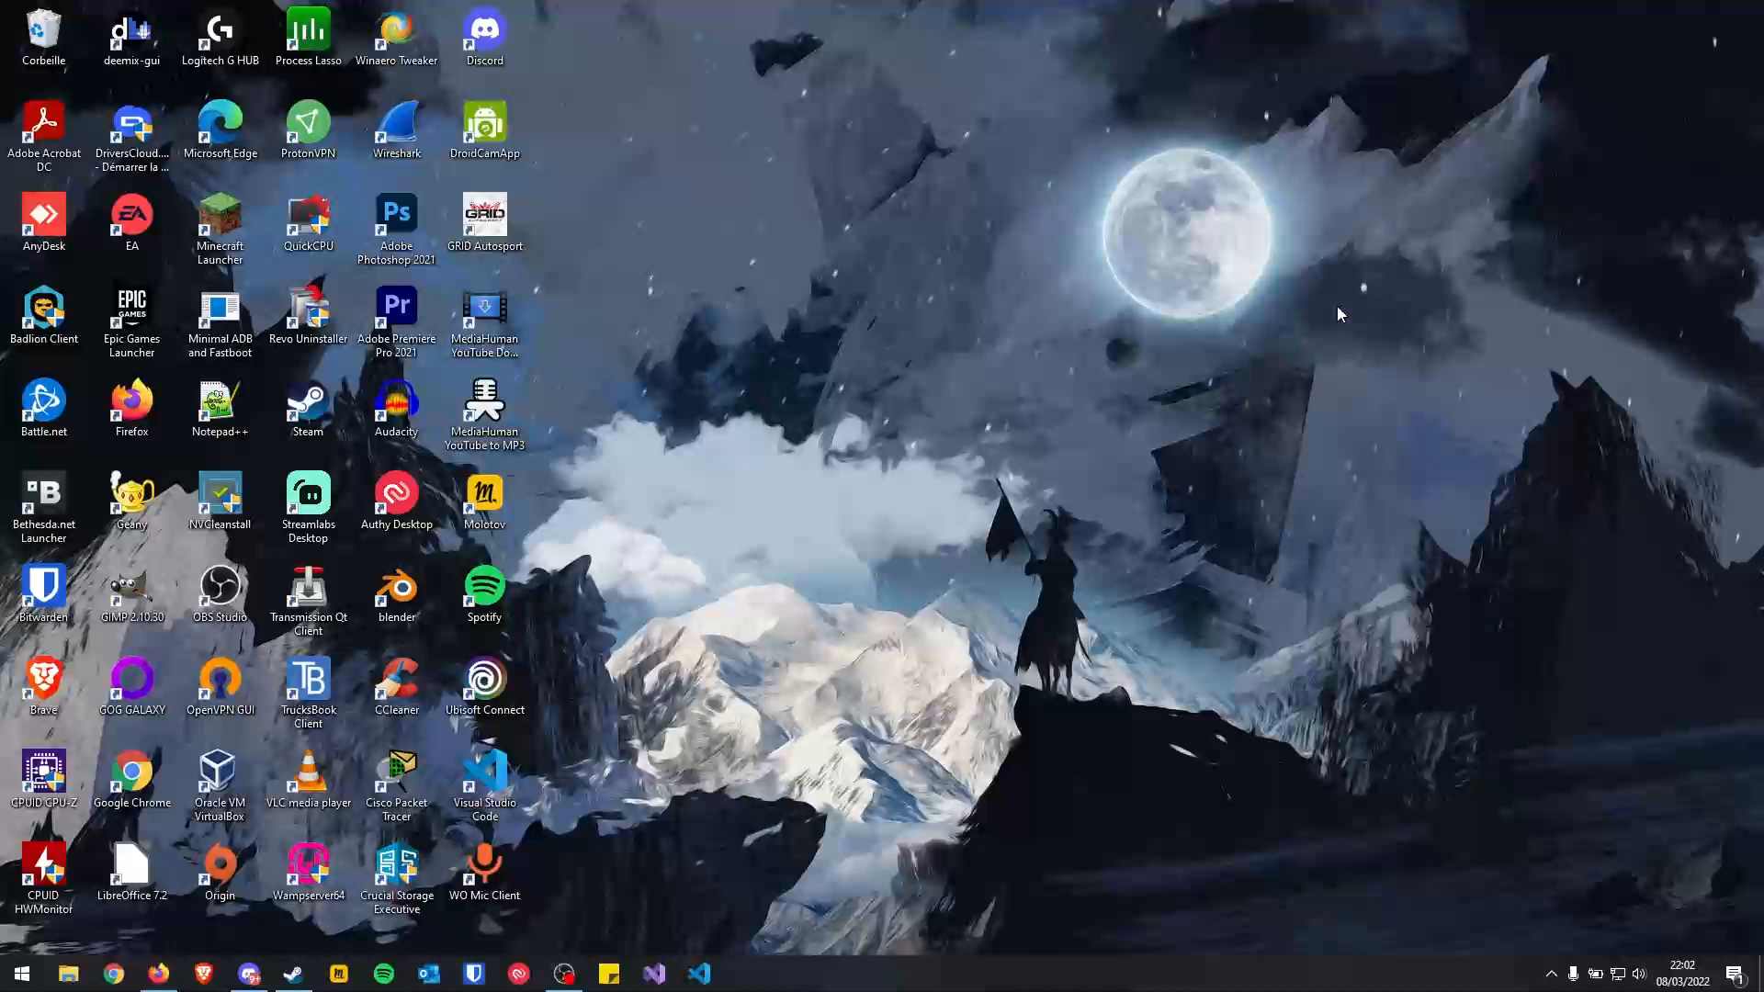
left_click_drag(1382, 200, 1622, 759)
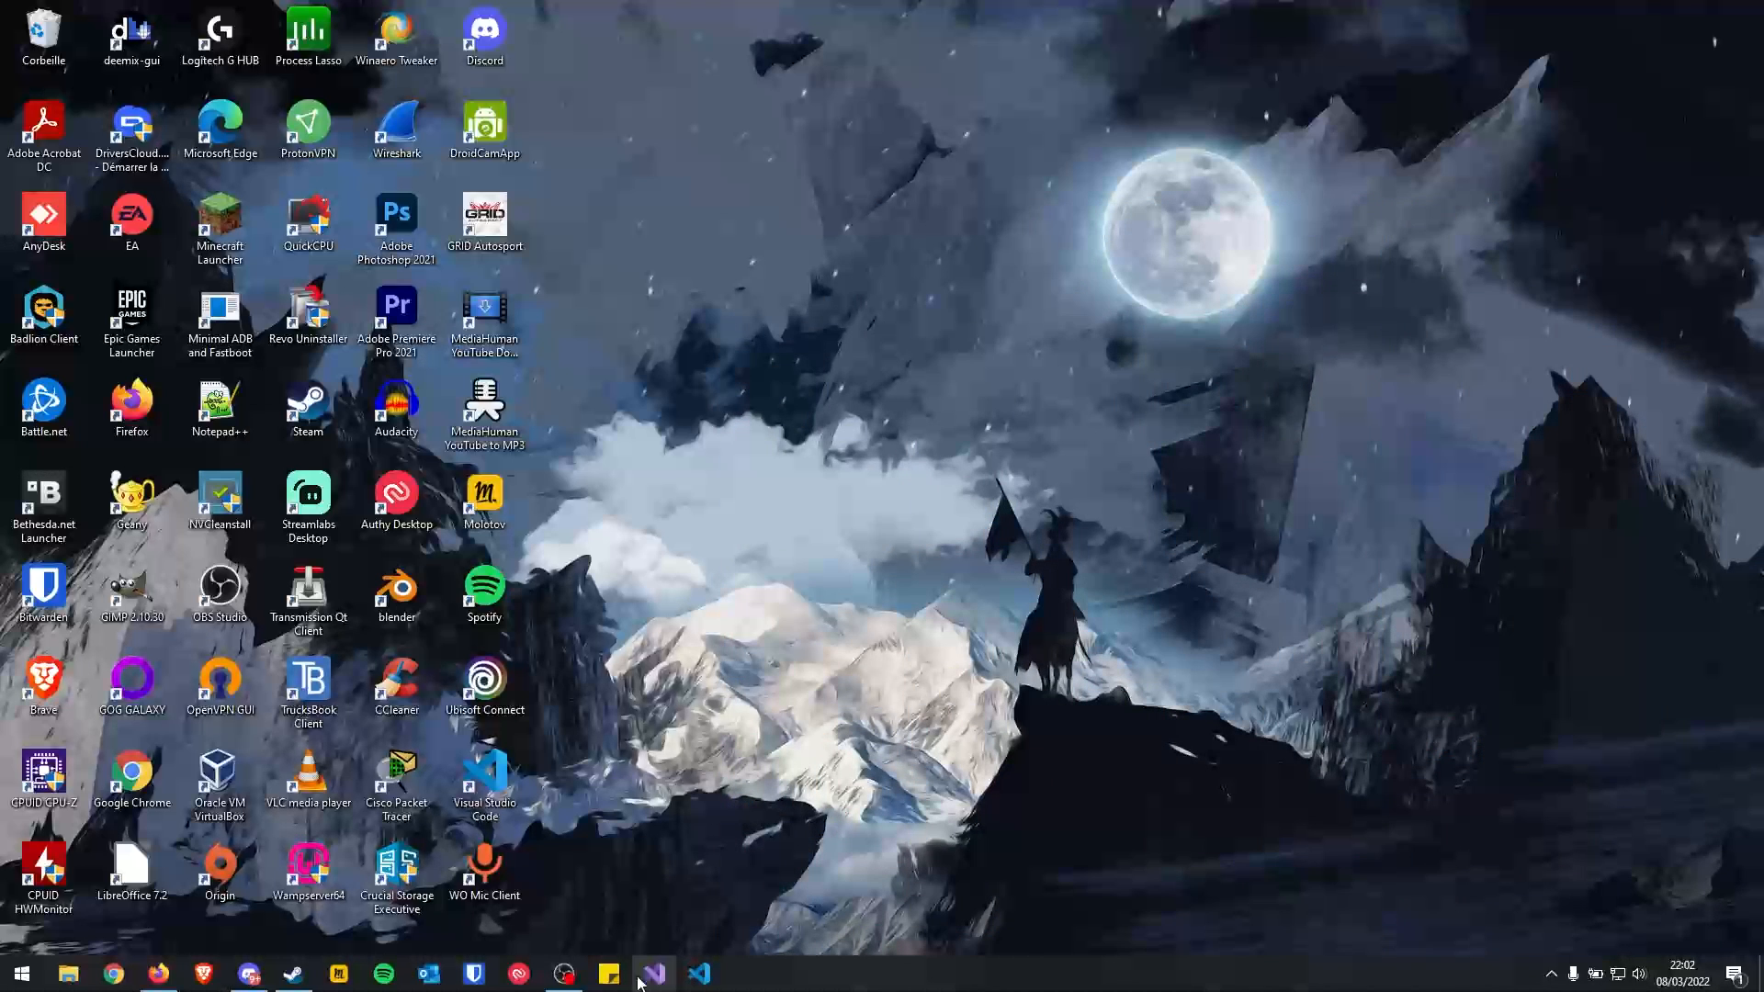
left_click(564, 976)
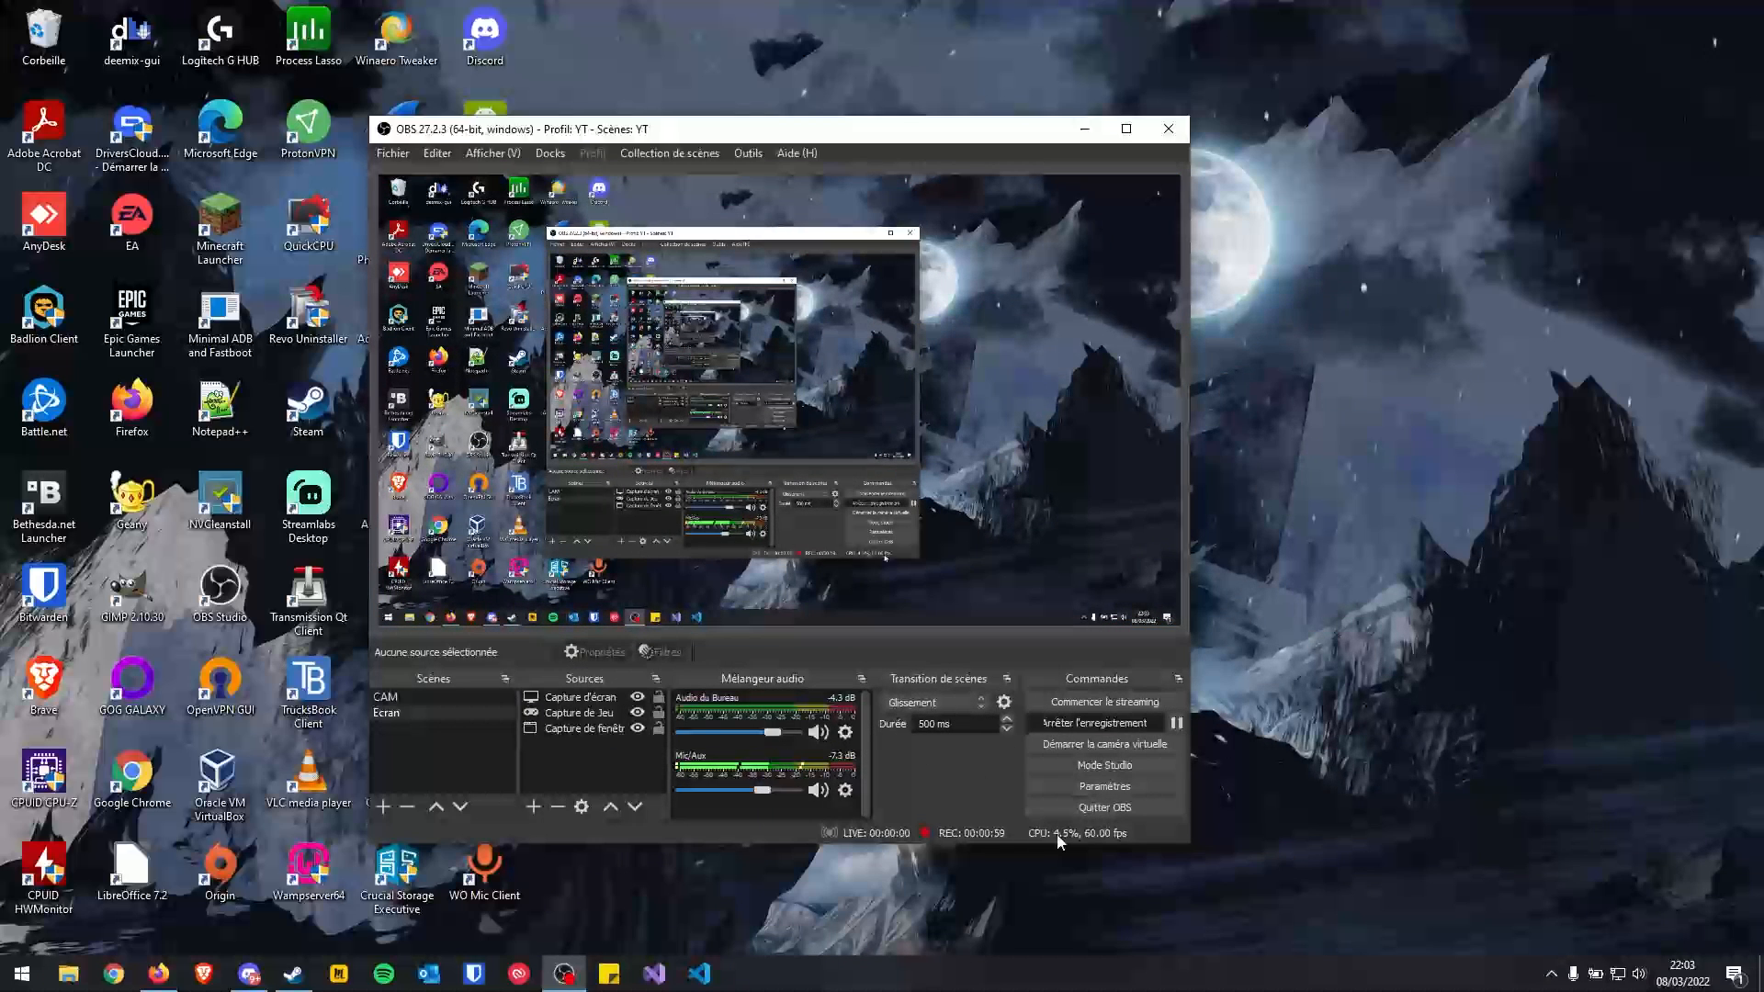
left_click(1083, 134)
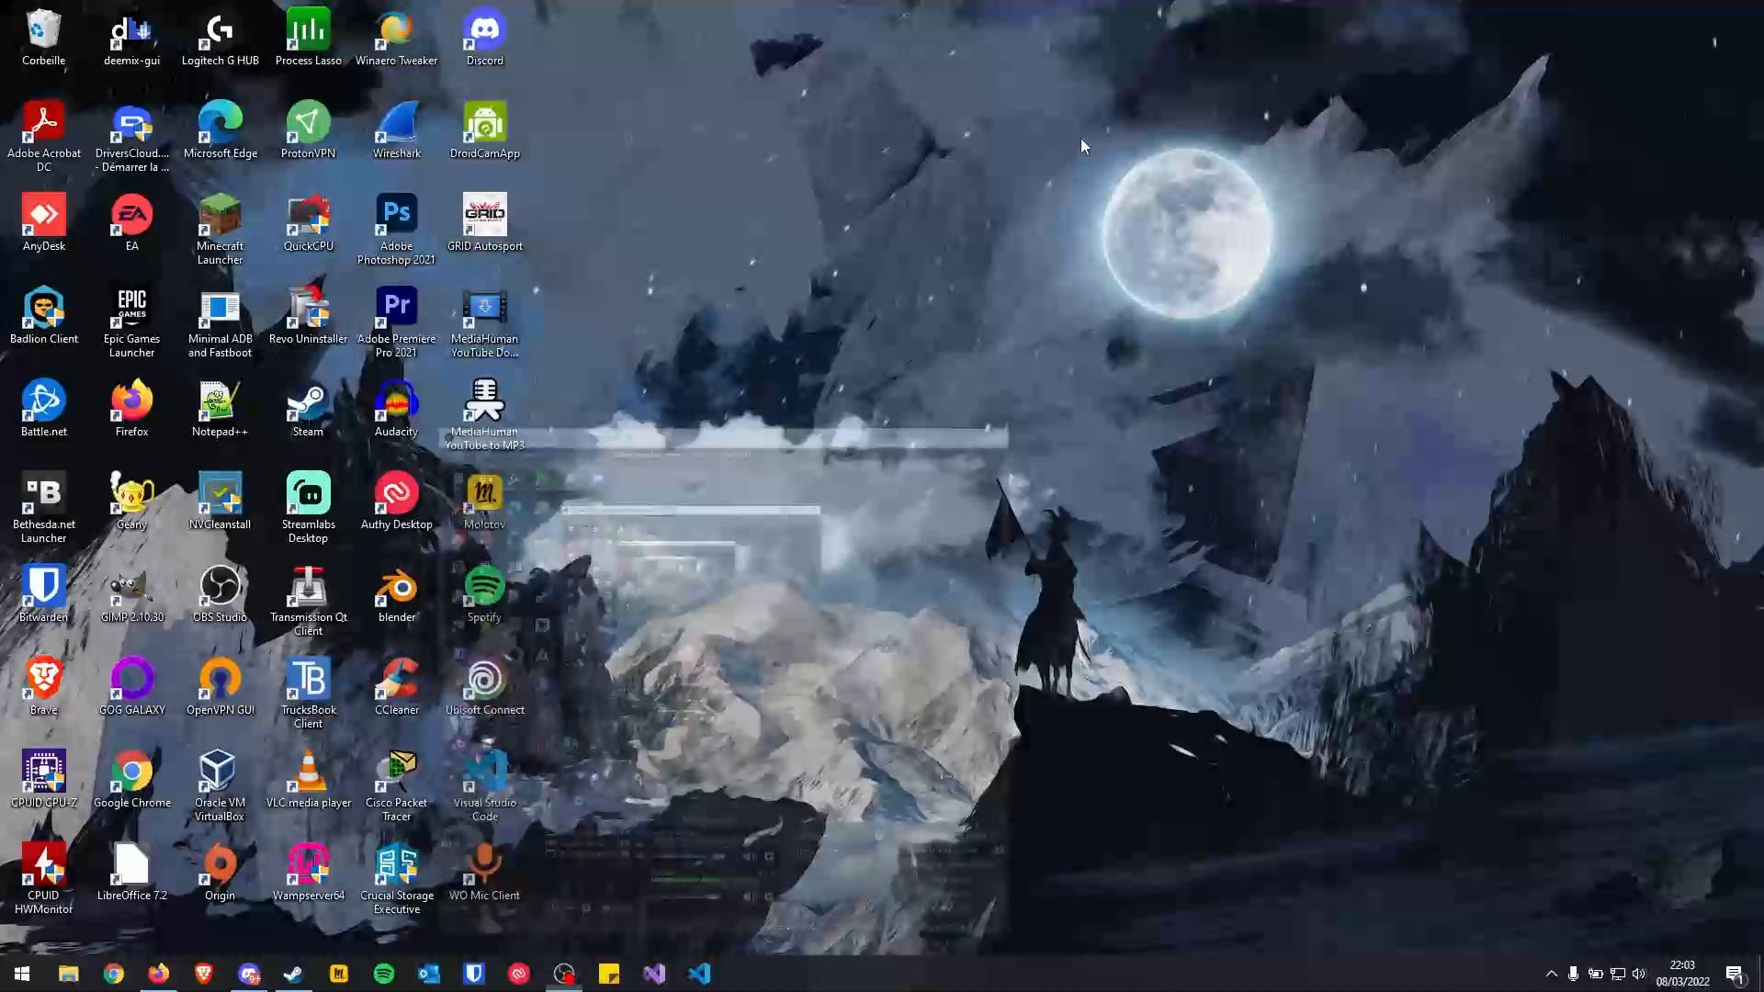
left_click_drag(1284, 784, 1159, 693)
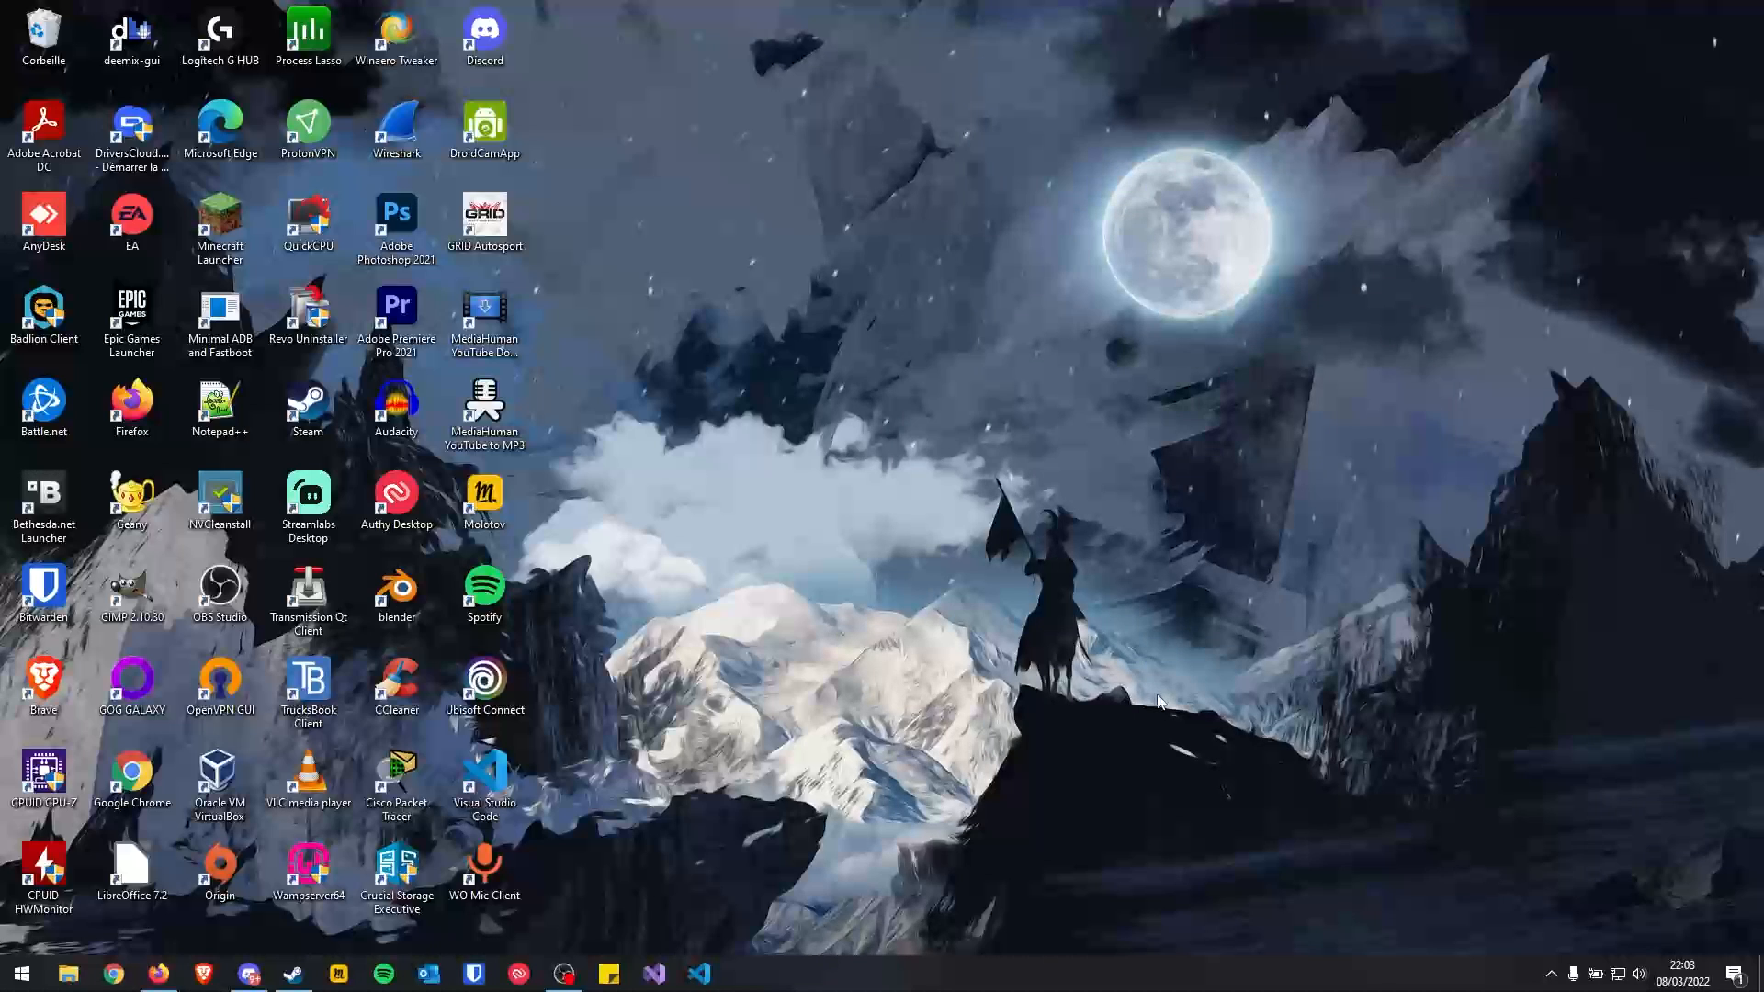
Open the graphics settings from the Windows display settings and remove the existing OBS Studio entry from the performance preferences
right_click(1066, 812)
left_click(1143, 796)
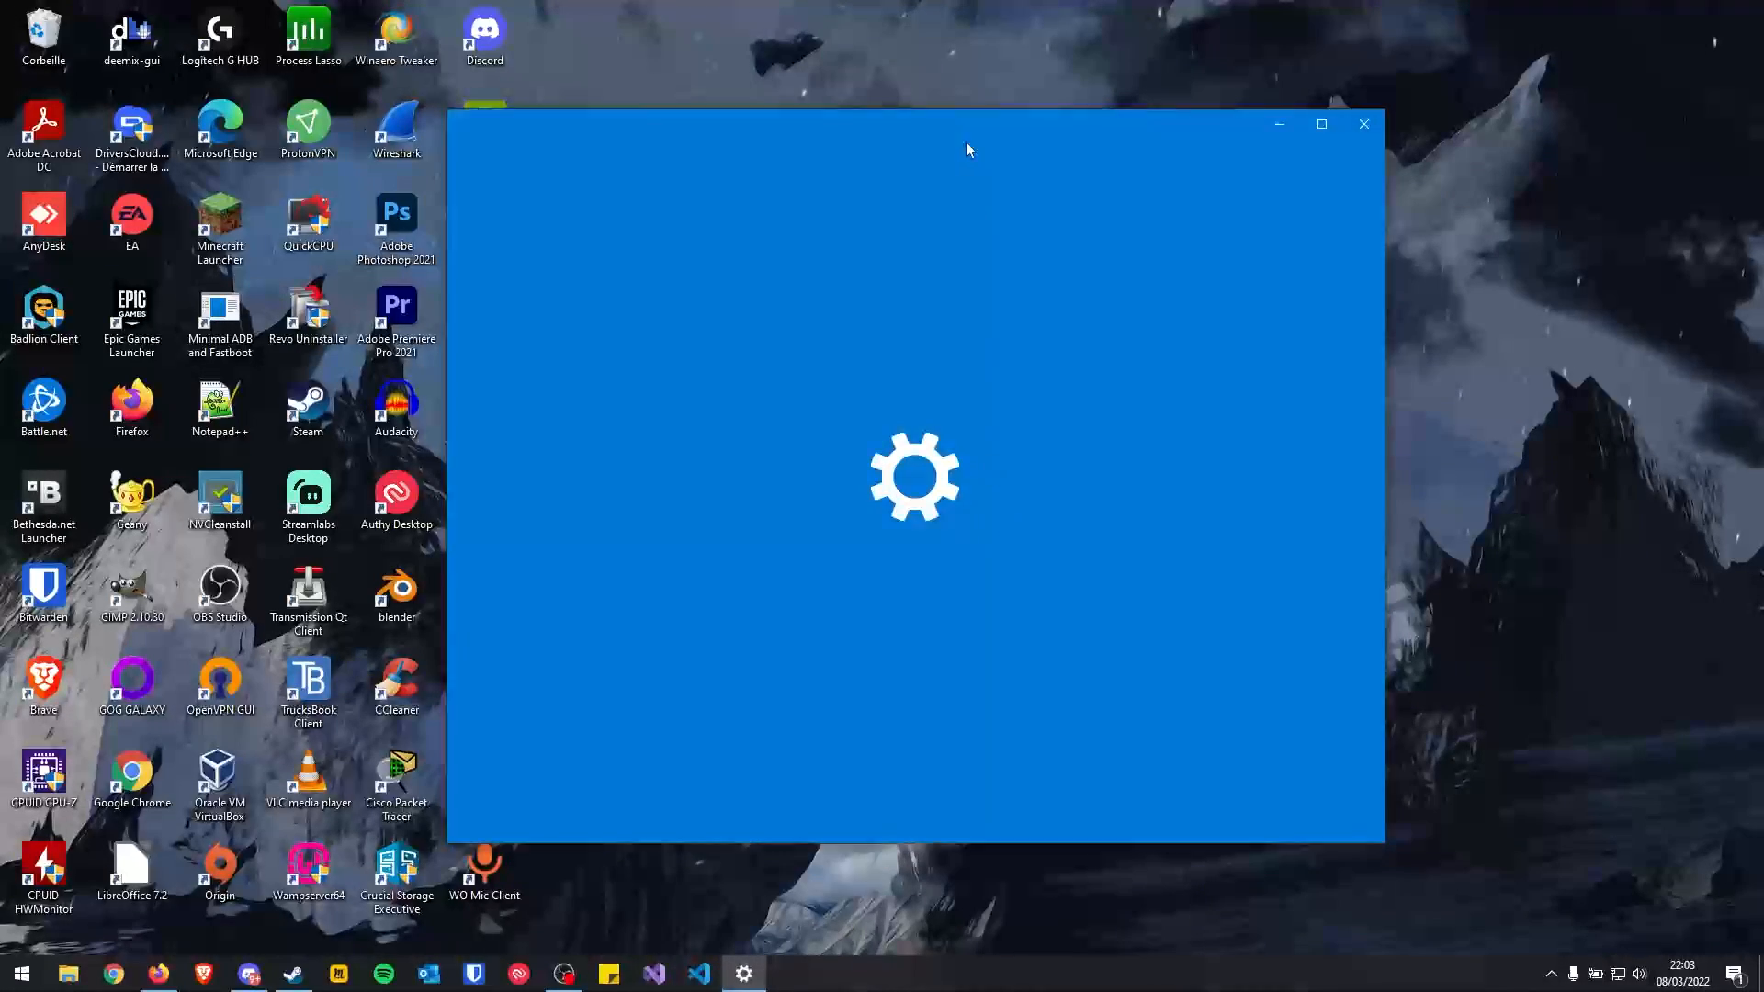
scroll(985, 605, "down", 3)
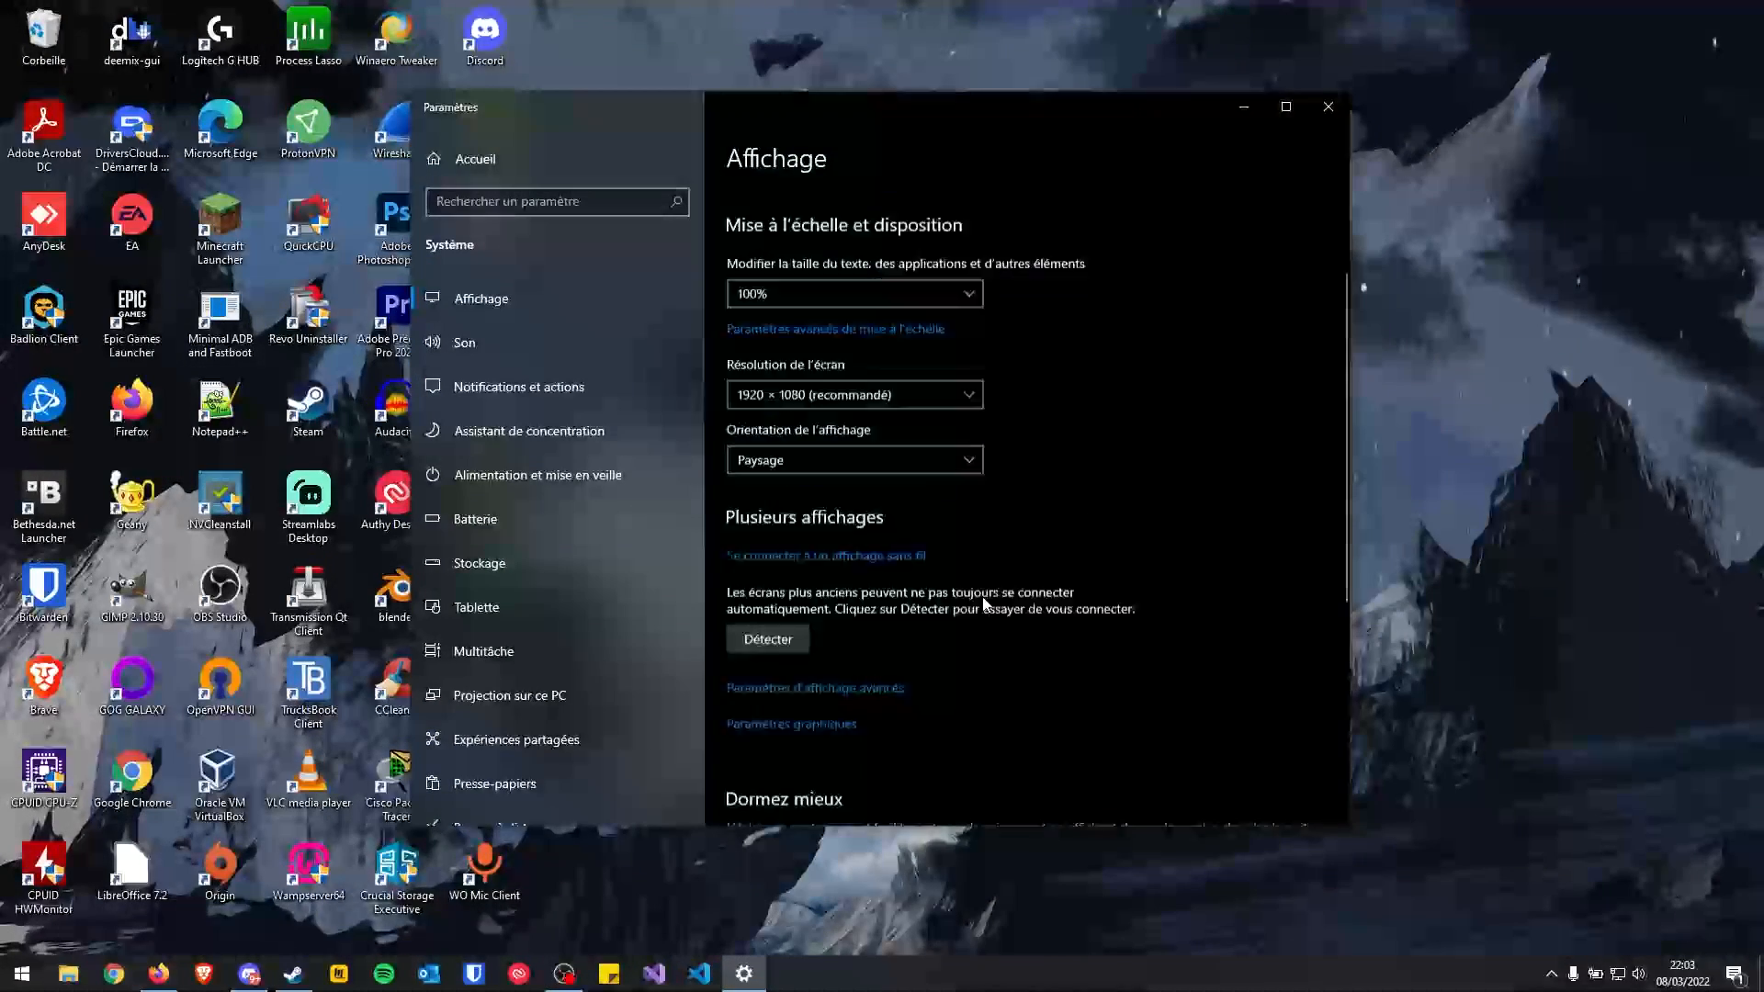
scroll(985, 604, "down", 3)
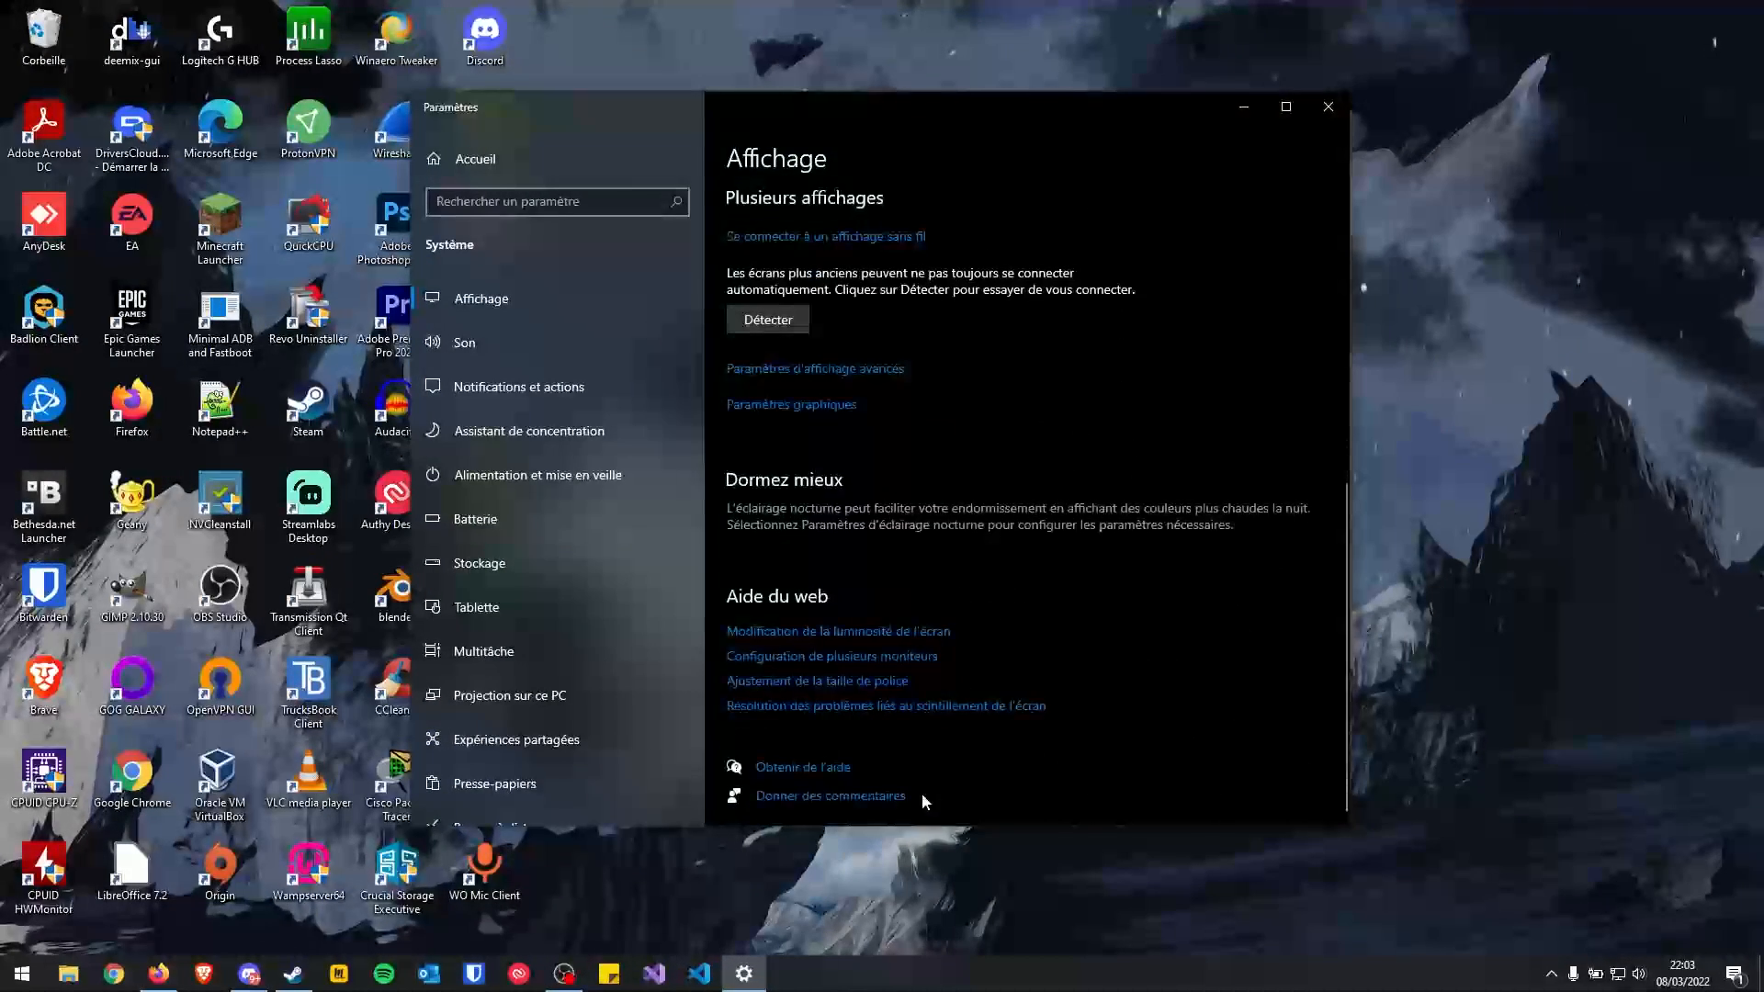
left_click(803, 413)
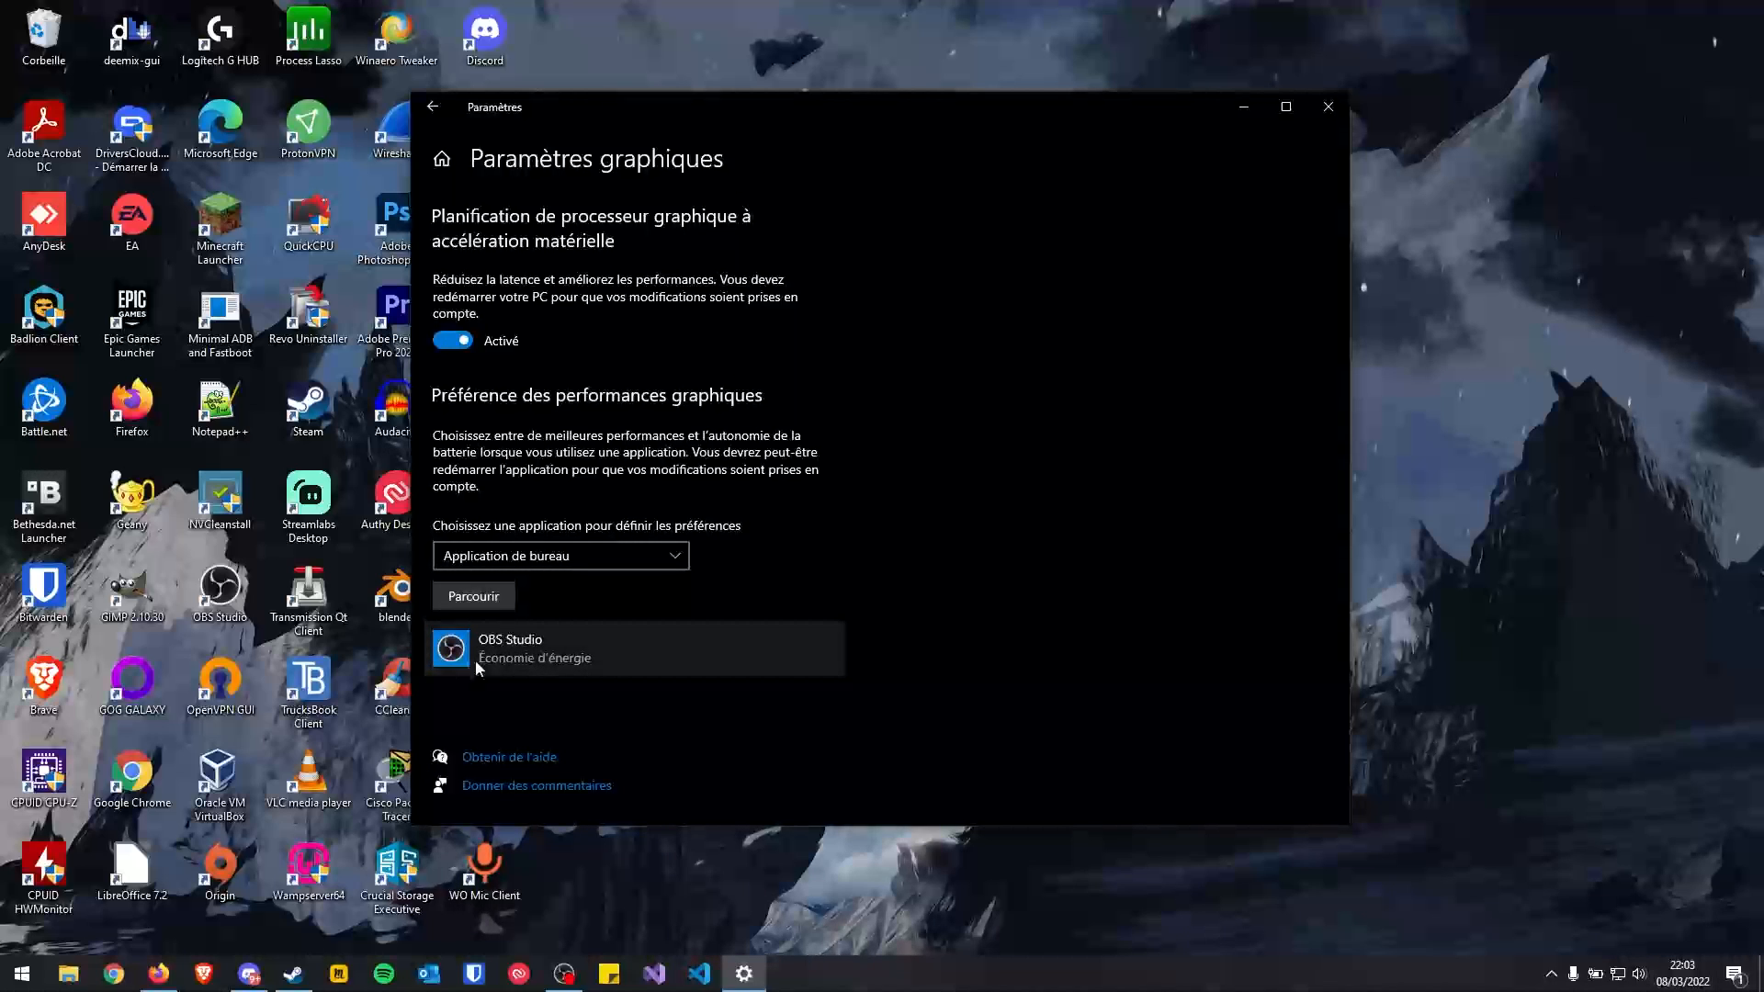
left_click(509, 665)
left_click(813, 726)
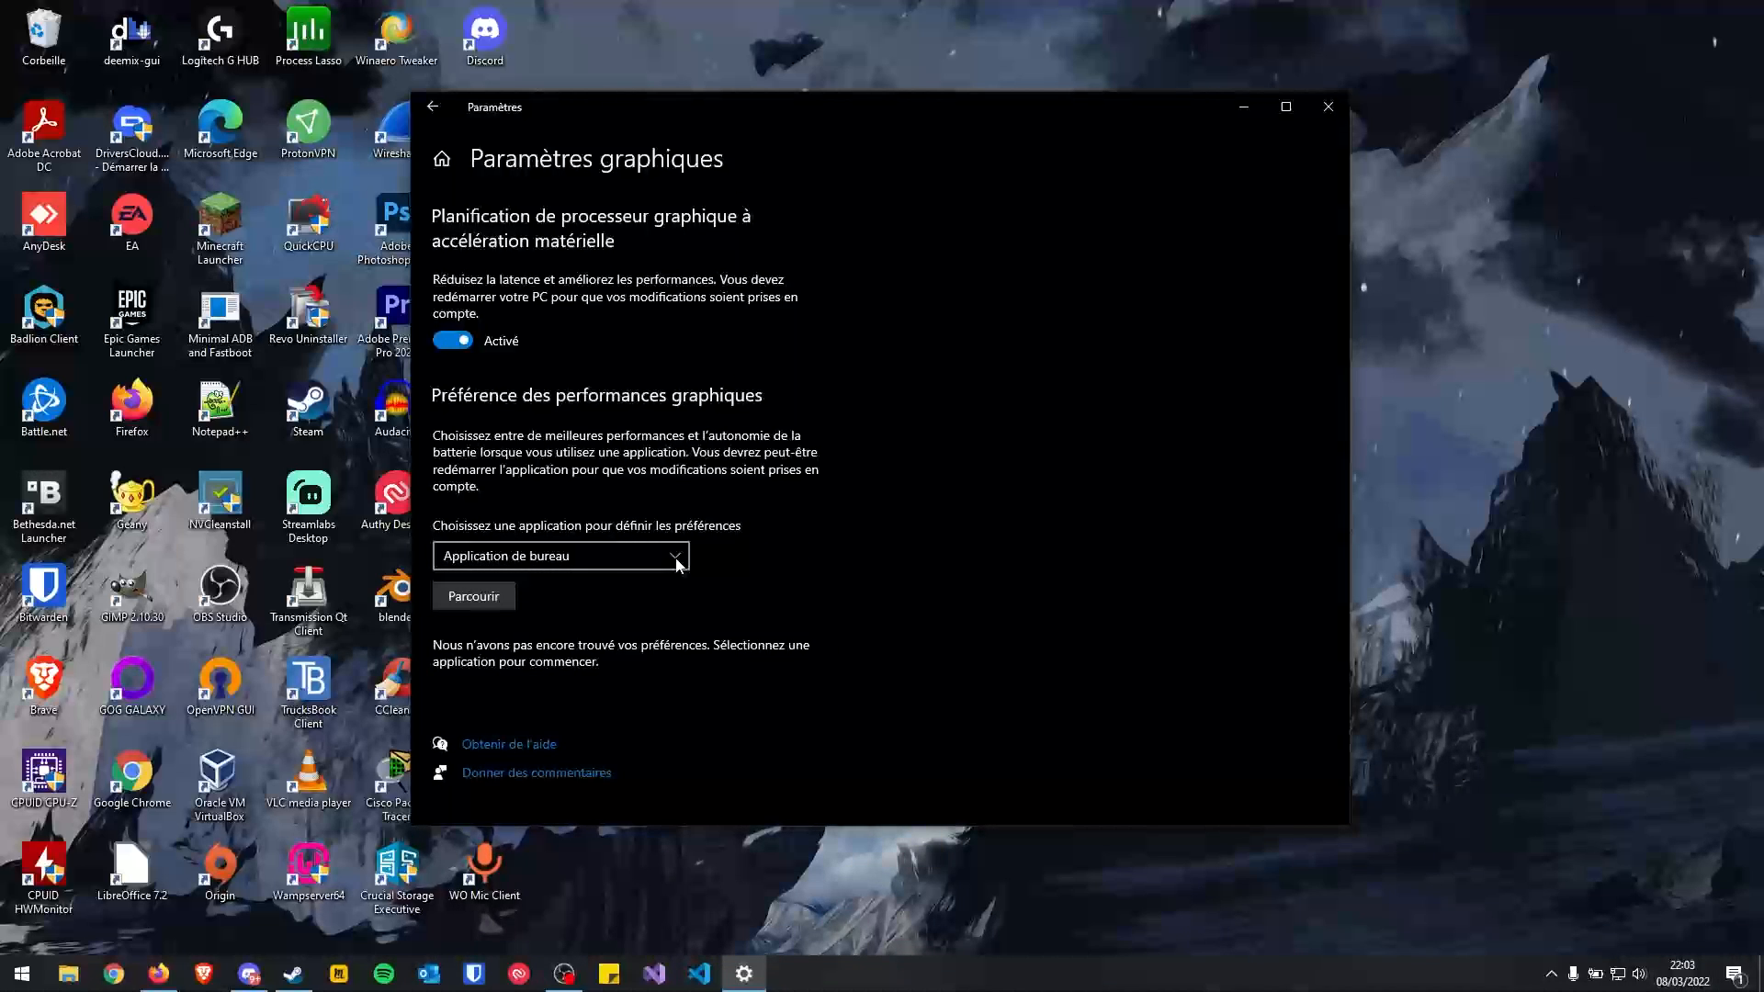
Add obs64.exe from D:\Programs Files\obs-studio\bin\64bit as a desktop application in the graphics performance preferences
left_click(489, 599)
left_click(705, 137)
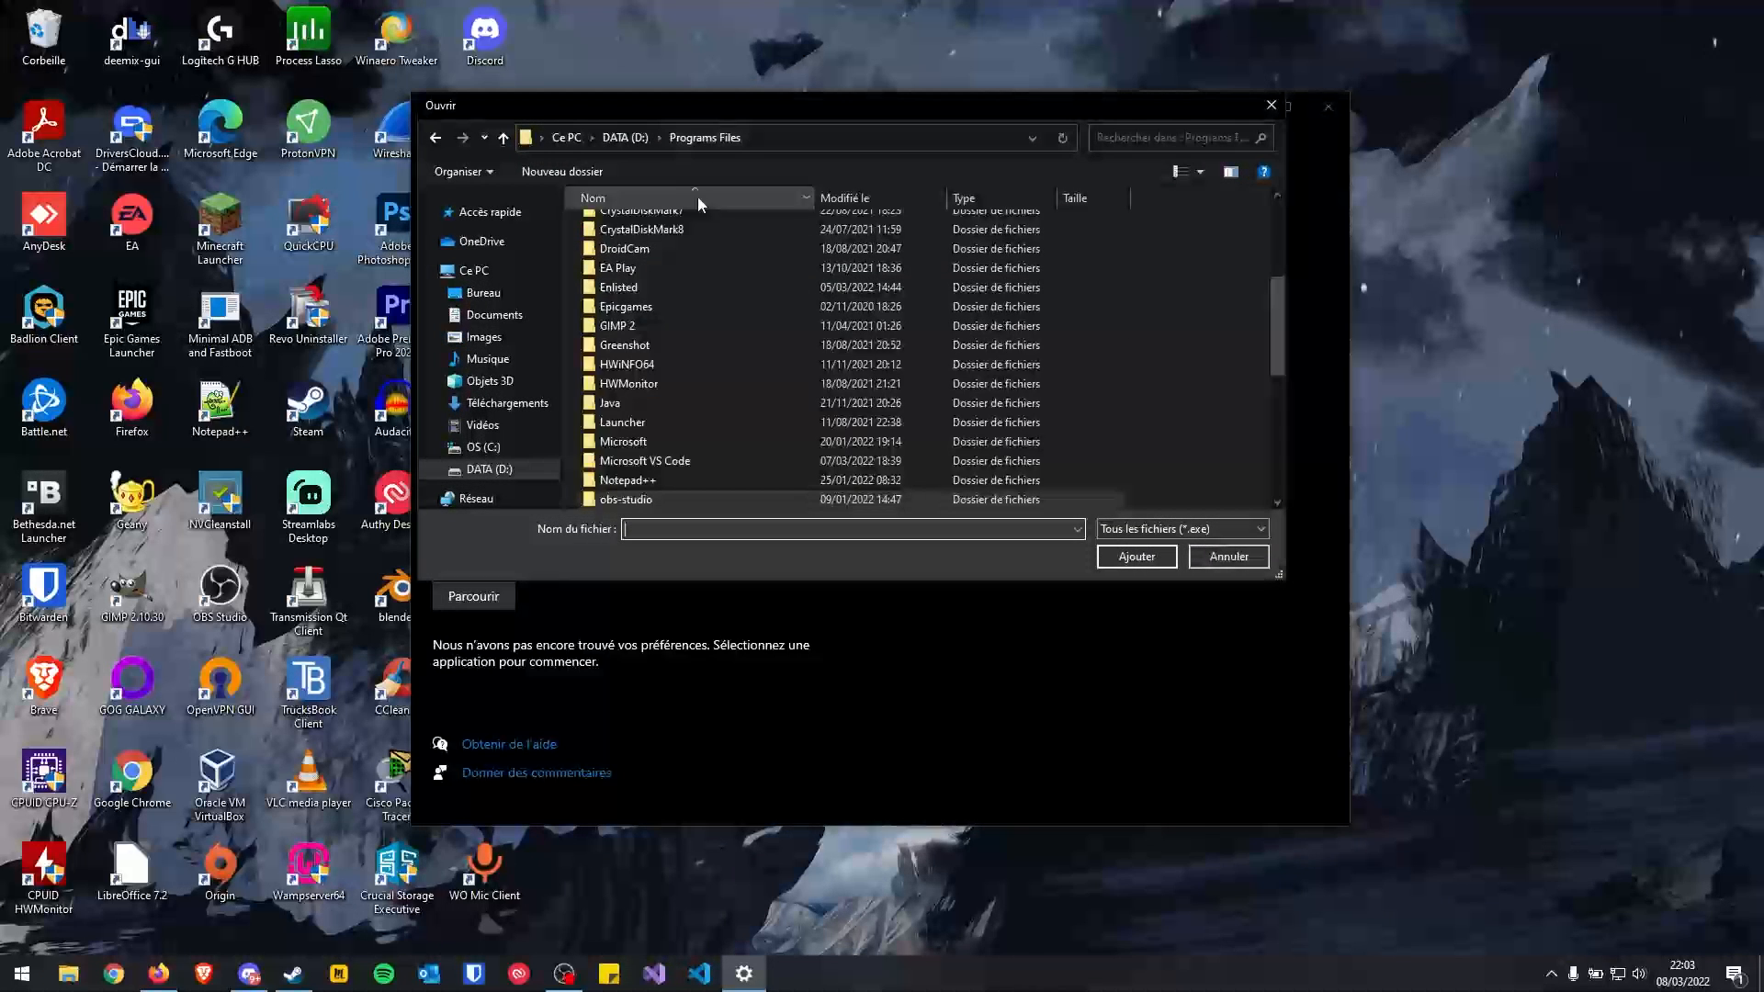
left_click(576, 140)
double_click(946, 422)
scroll(816, 354, "down", 3)
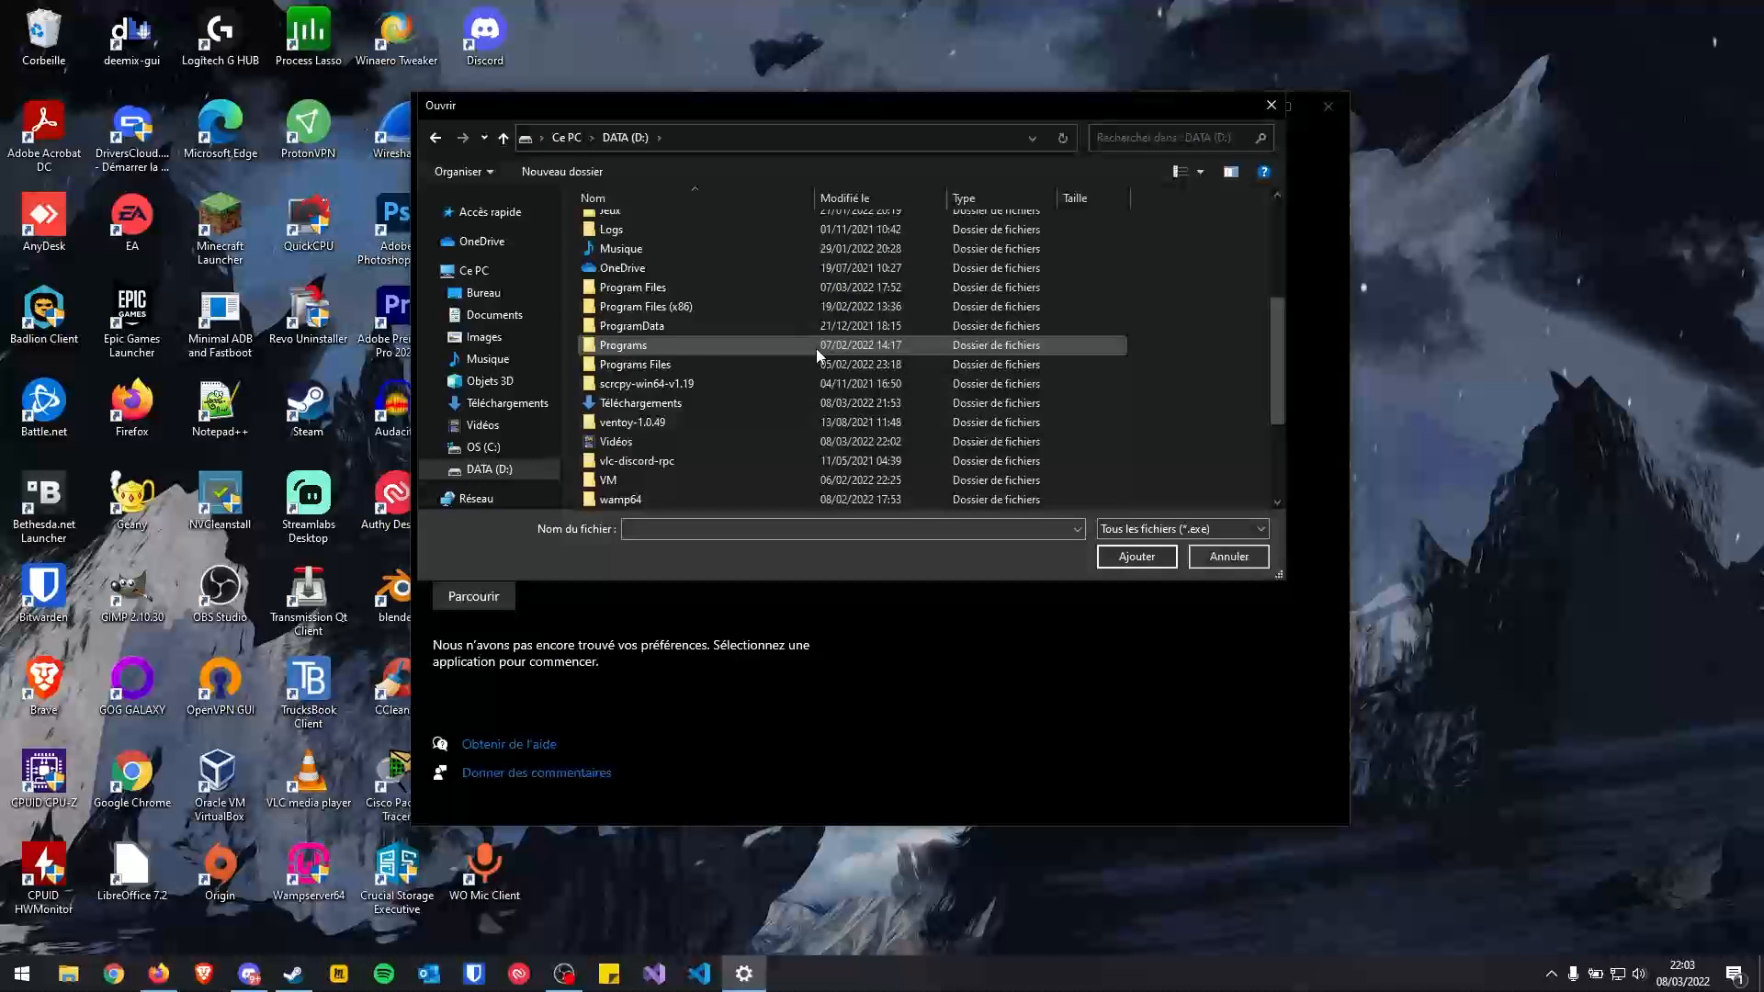
scroll(818, 349, "up", 1)
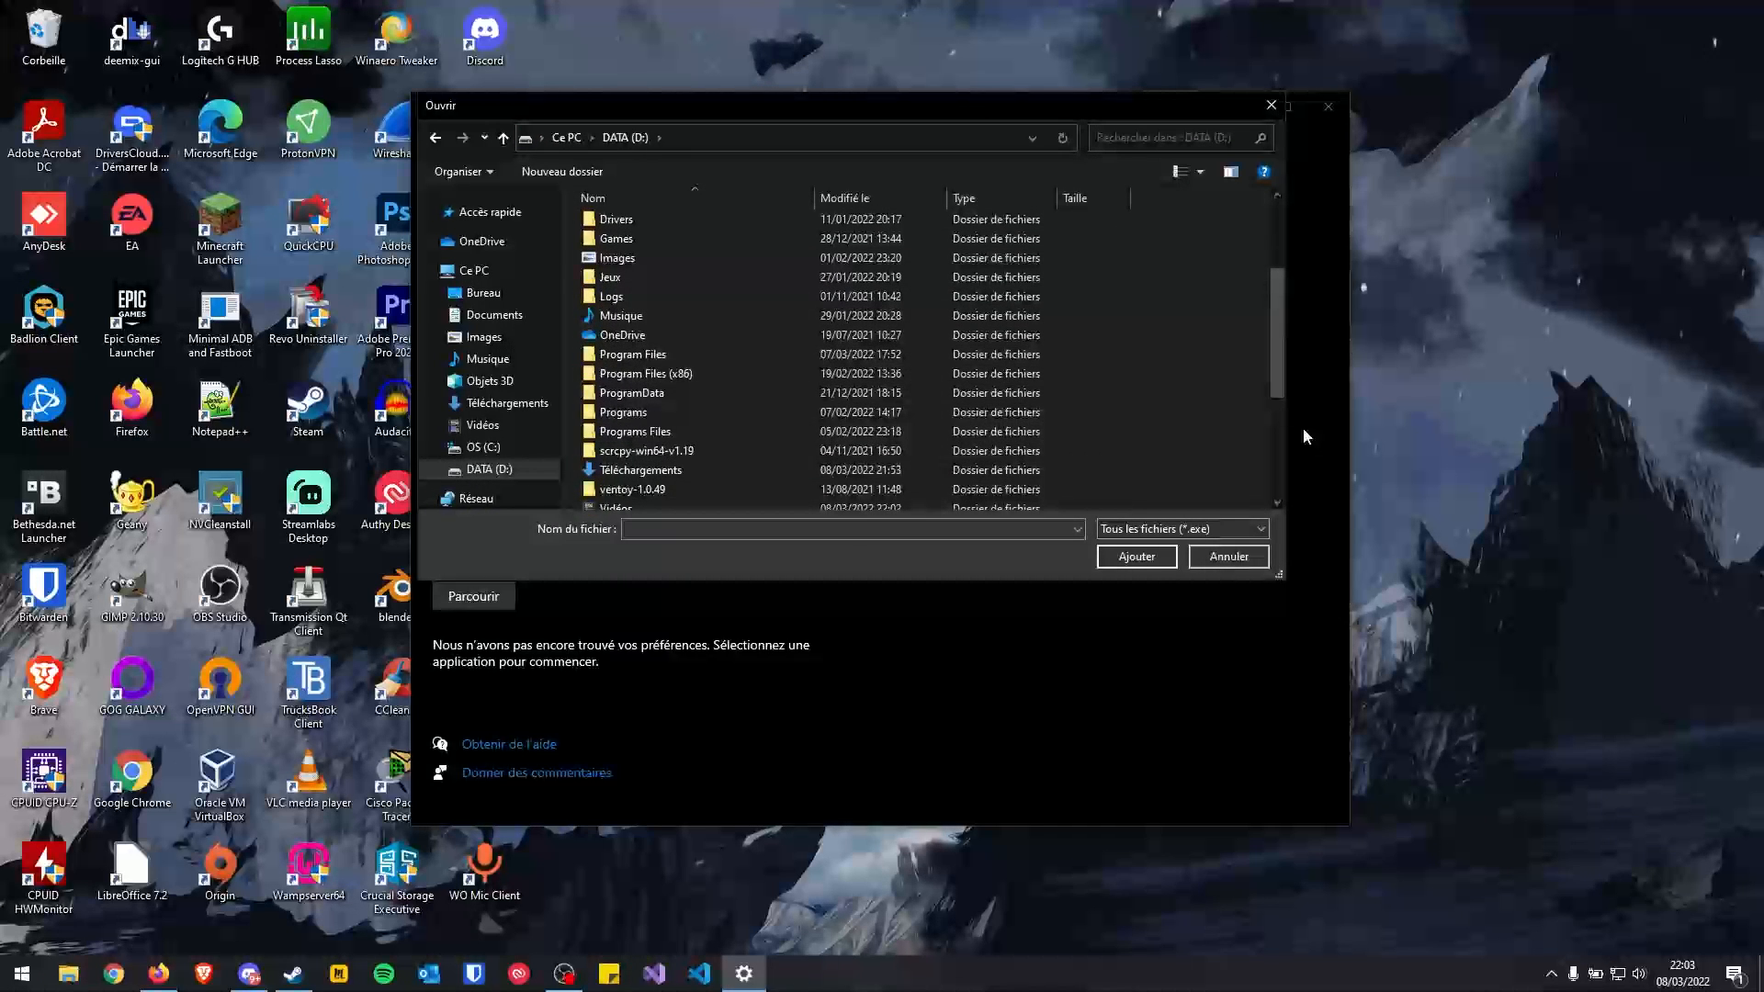
double_click(717, 430)
scroll(663, 405, "down", 3)
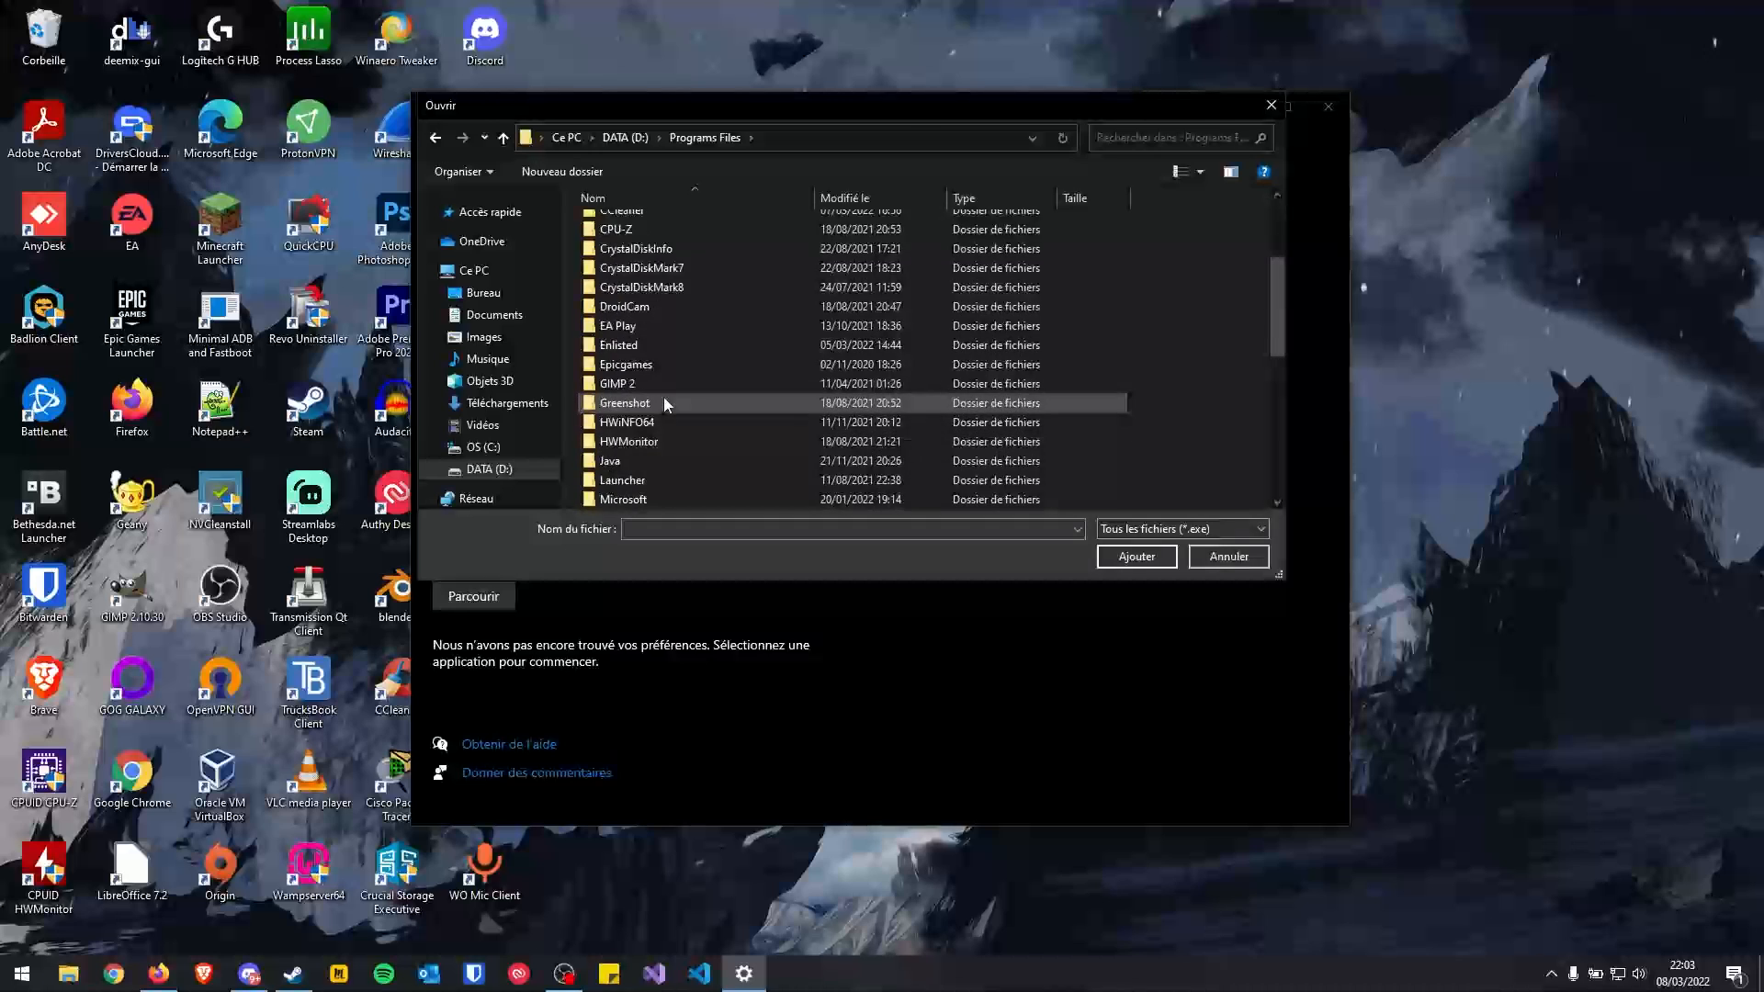
scroll(666, 404, "down", 3)
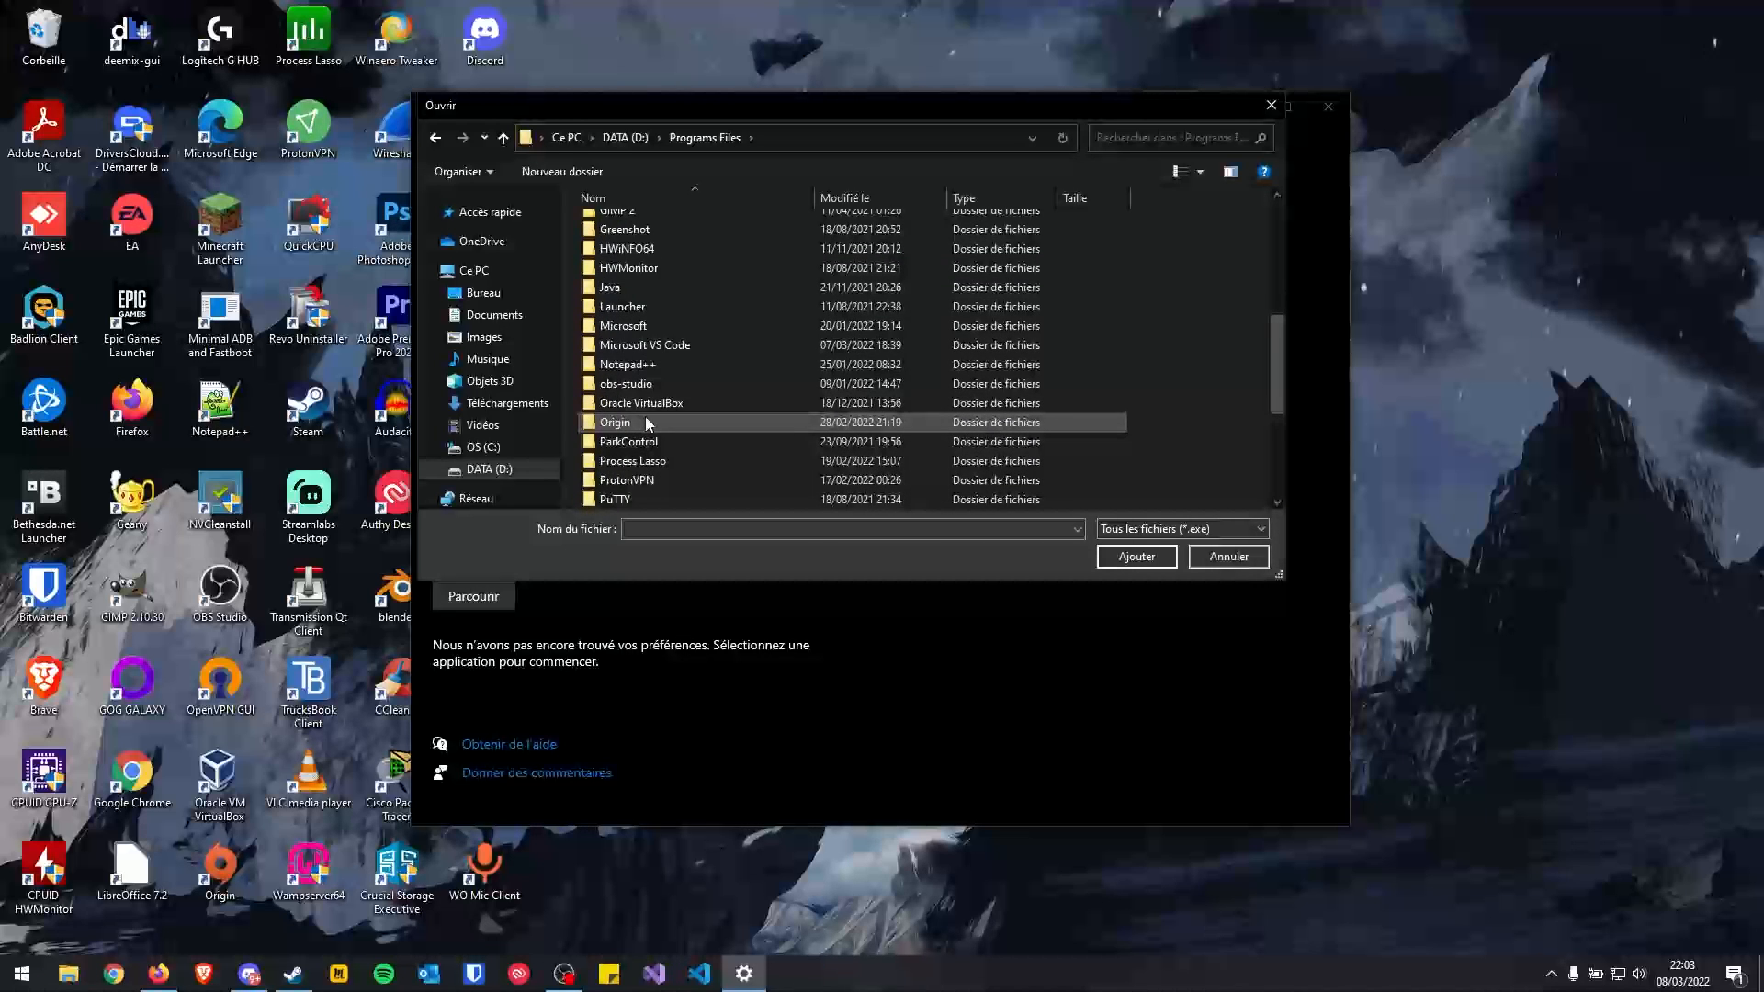
double_click(654, 383)
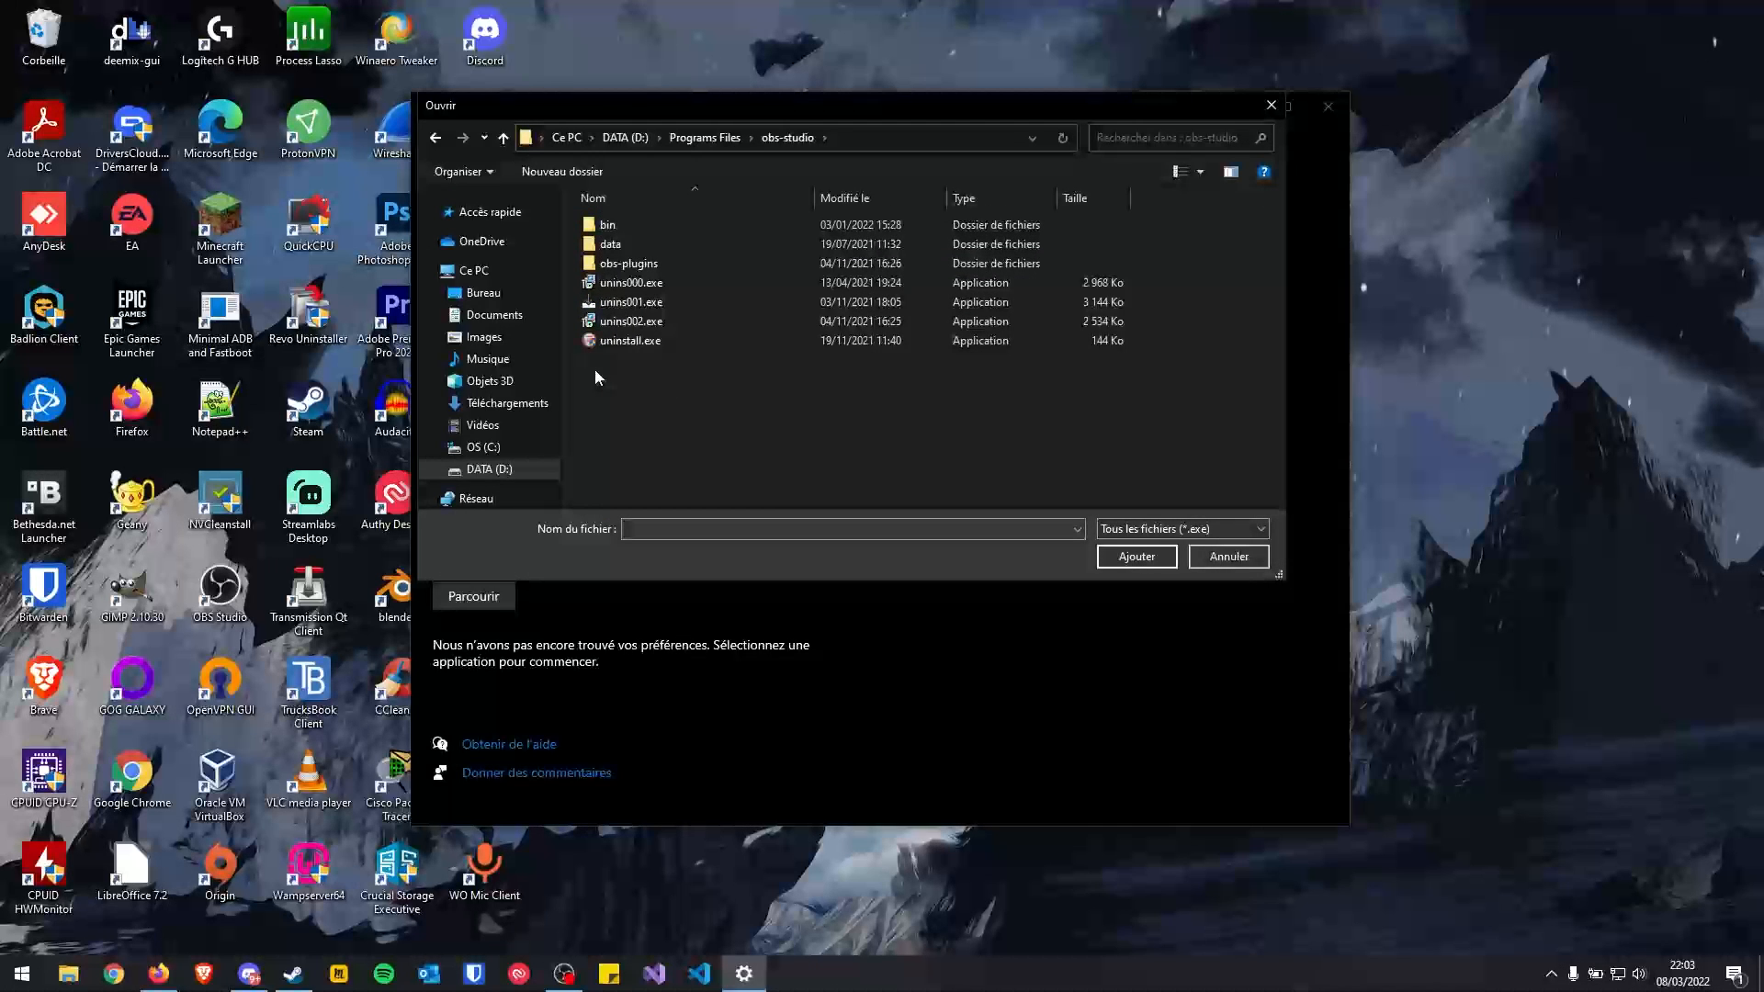
double_click(612, 229)
double_click(617, 226)
left_click(607, 306)
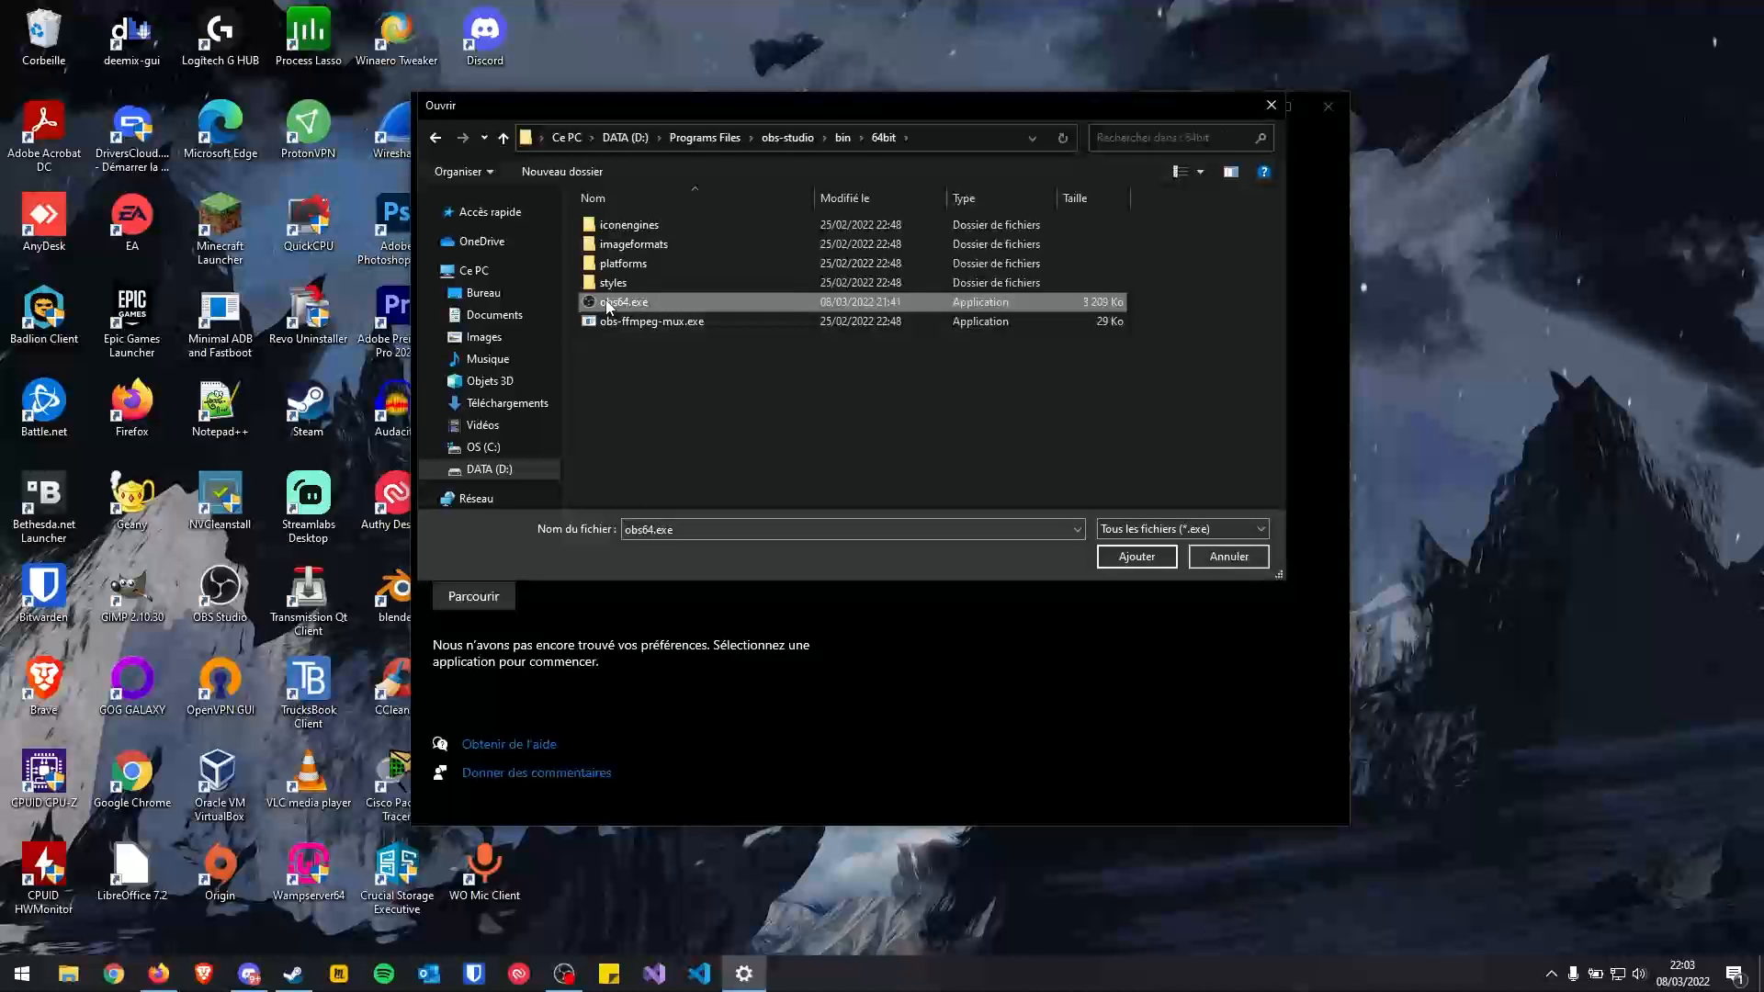
left_click(1137, 556)
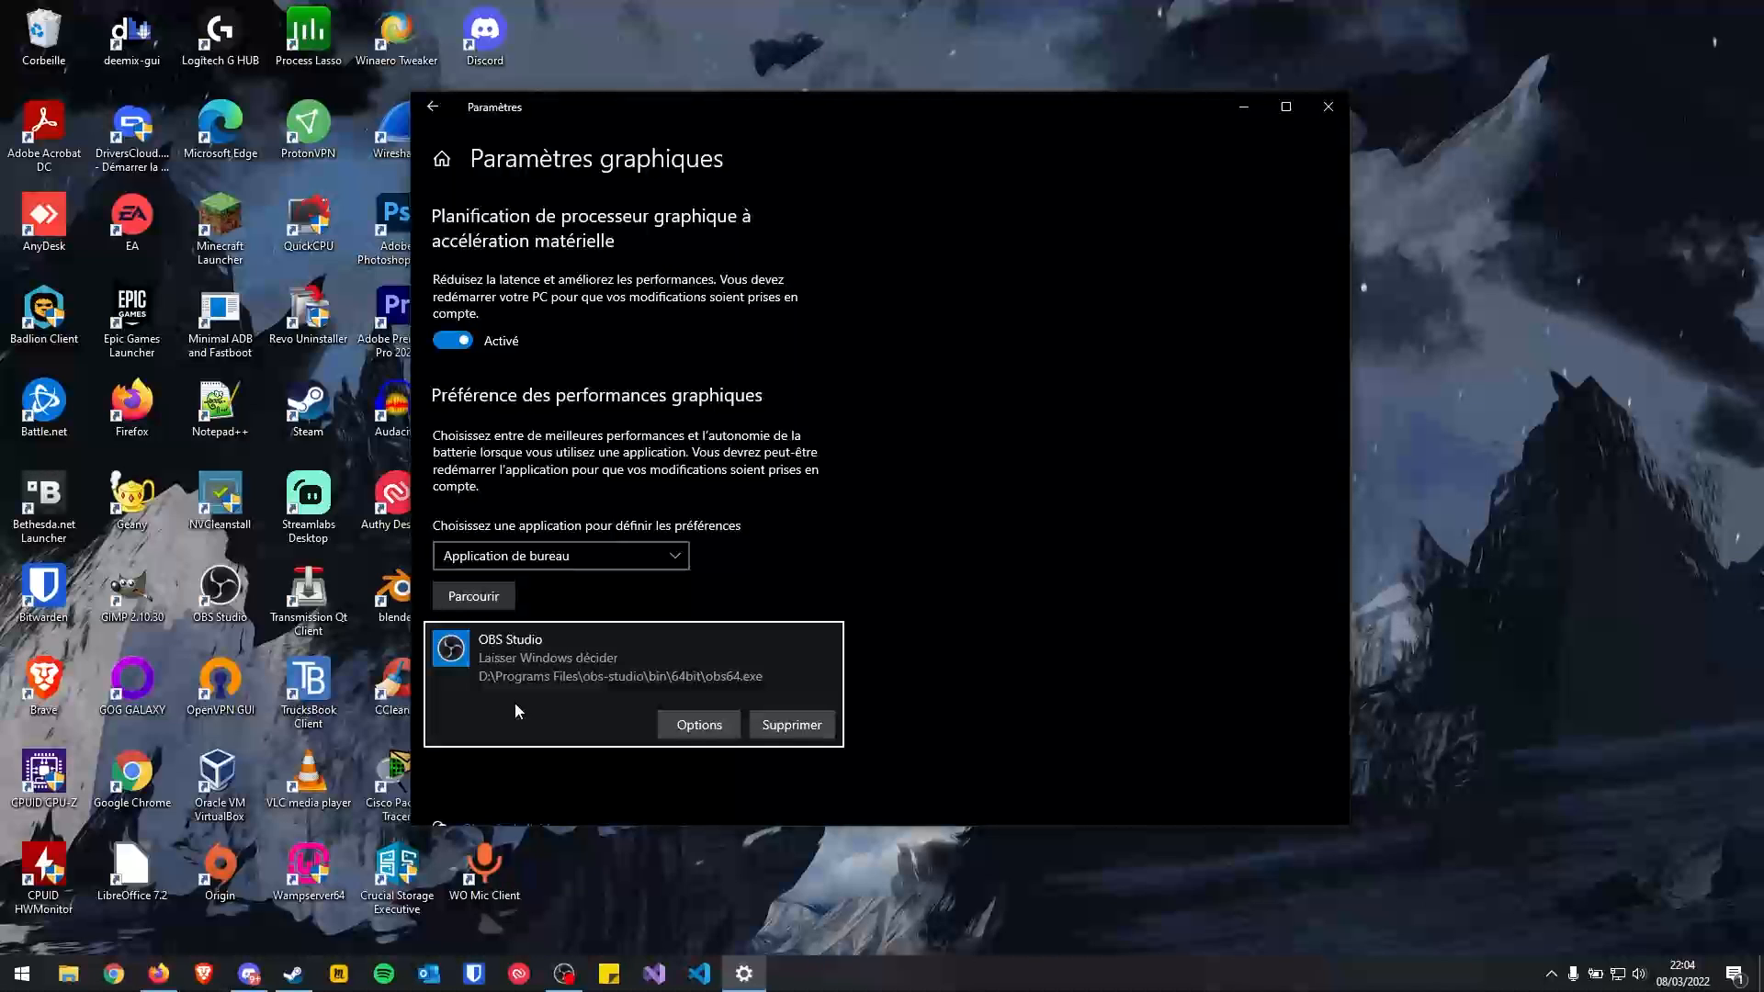
Set OBS Studio's graphics preference to Économie d'énergie, using the AMD Radeon Vega 8 GPU, and save it
left_click(694, 725)
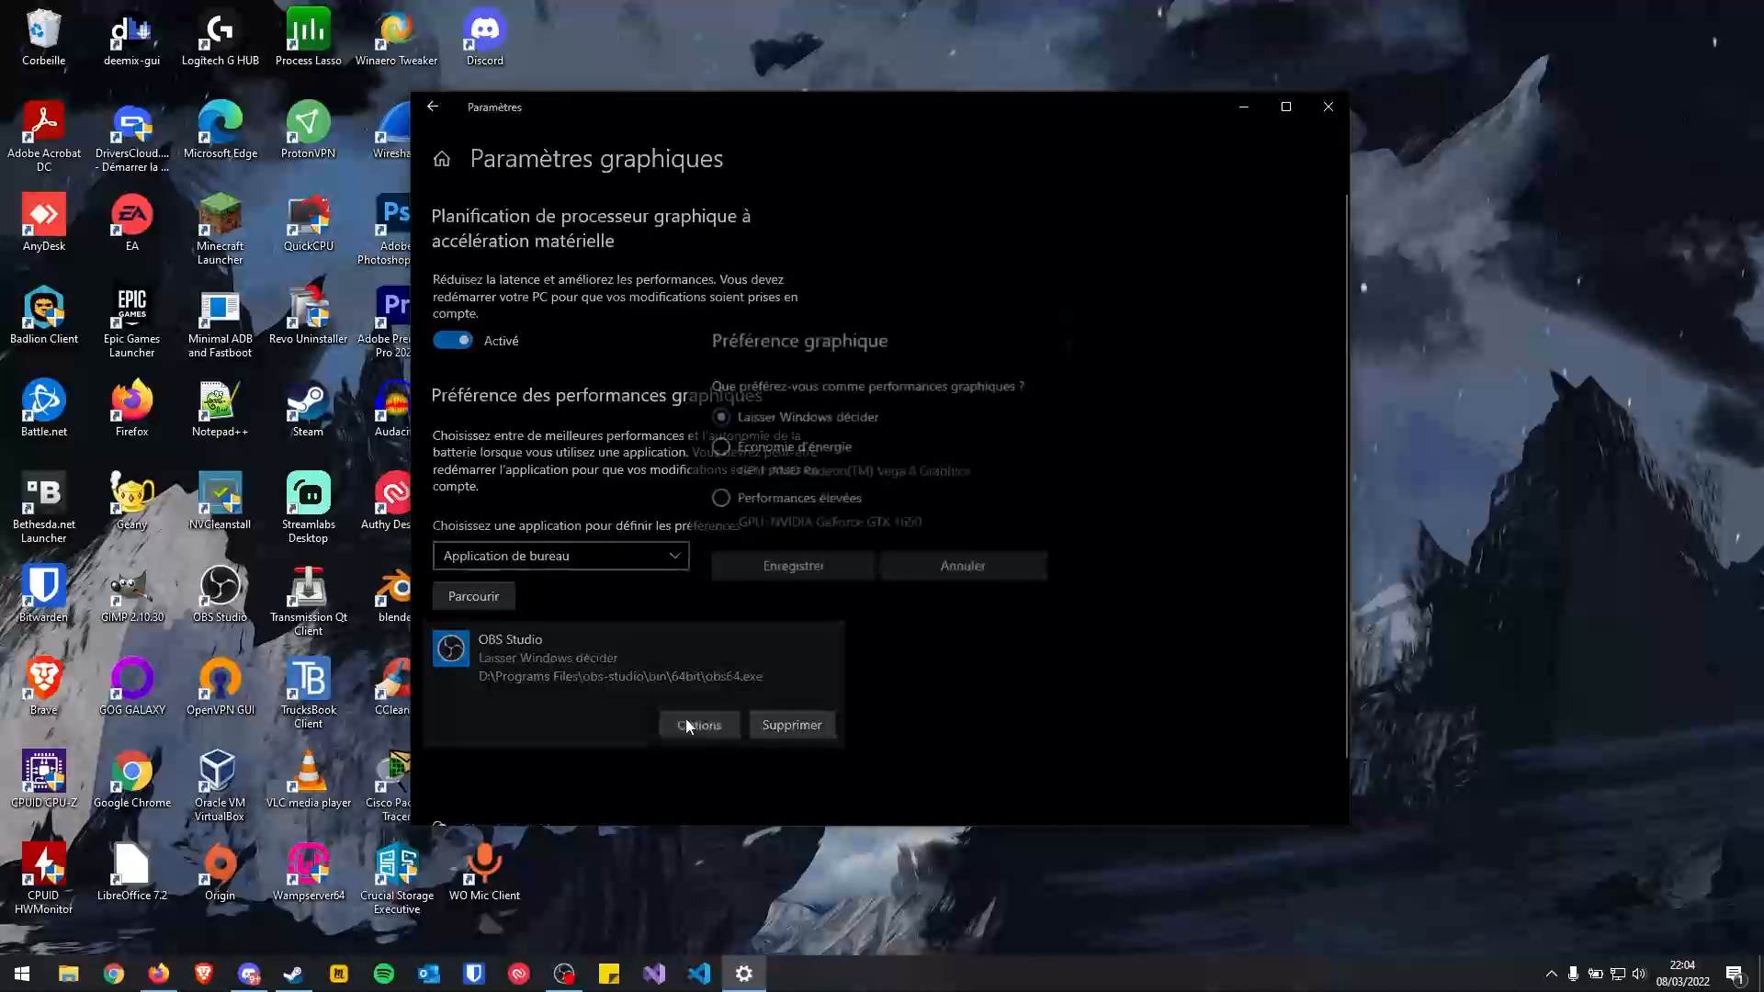
left_click(810, 468)
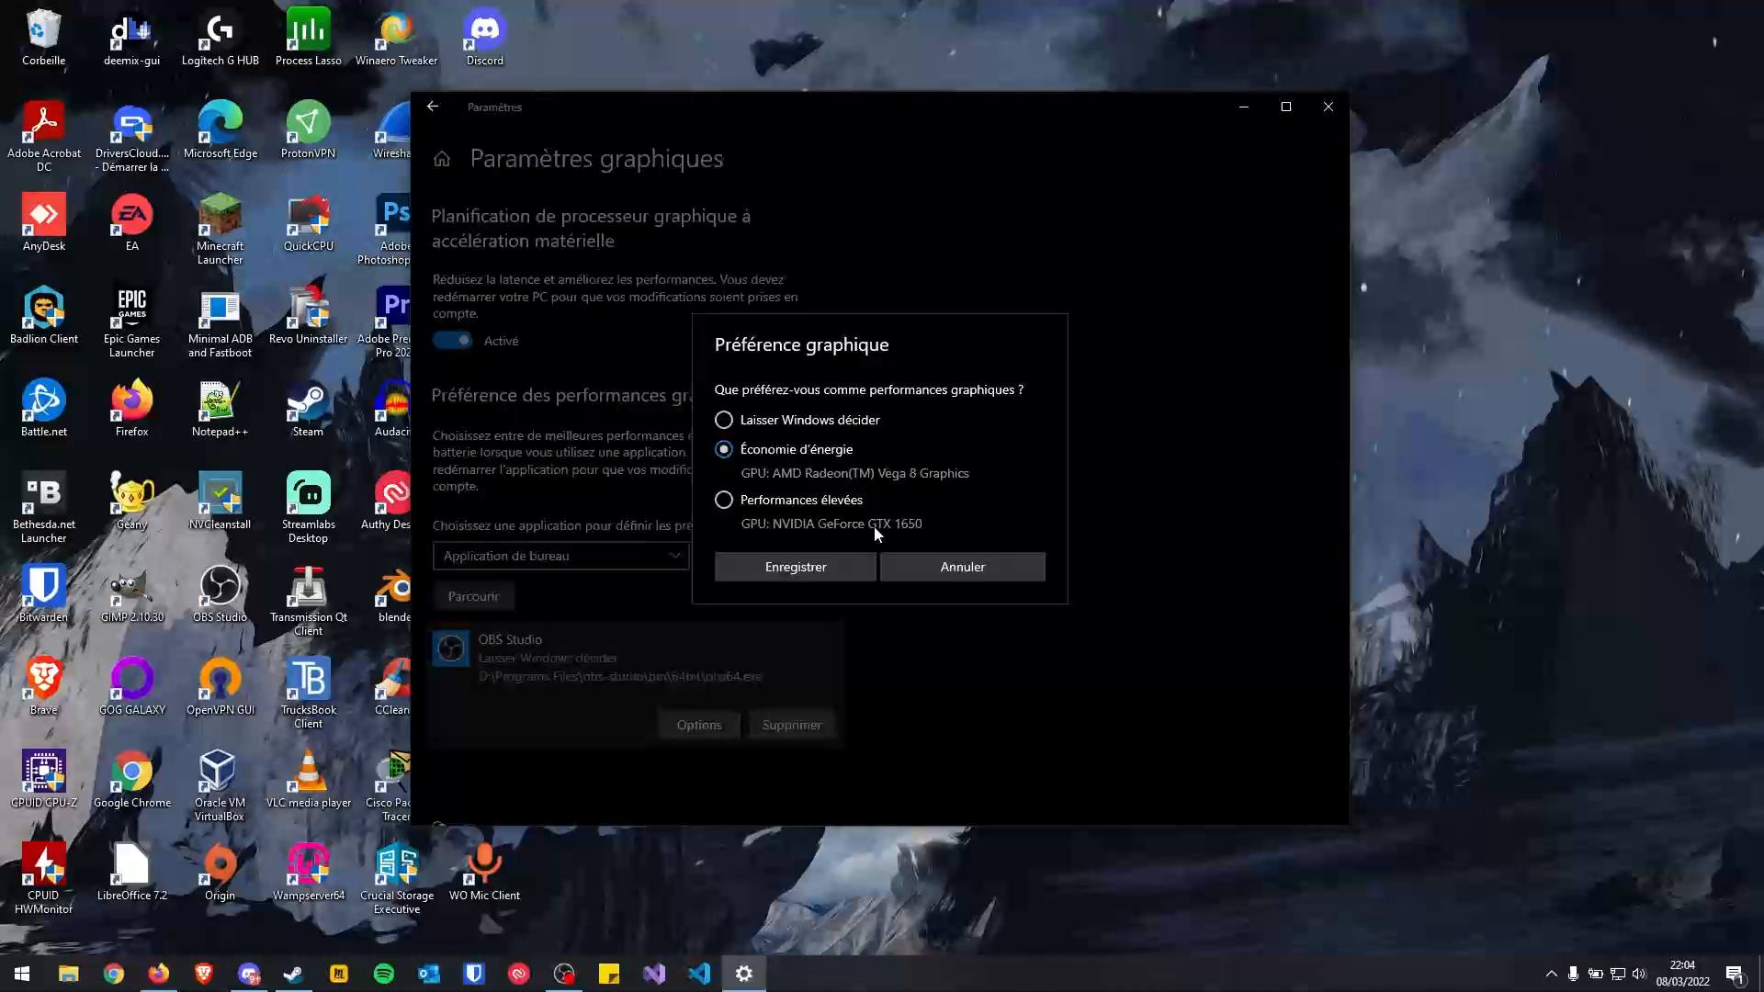
left_click(796, 567)
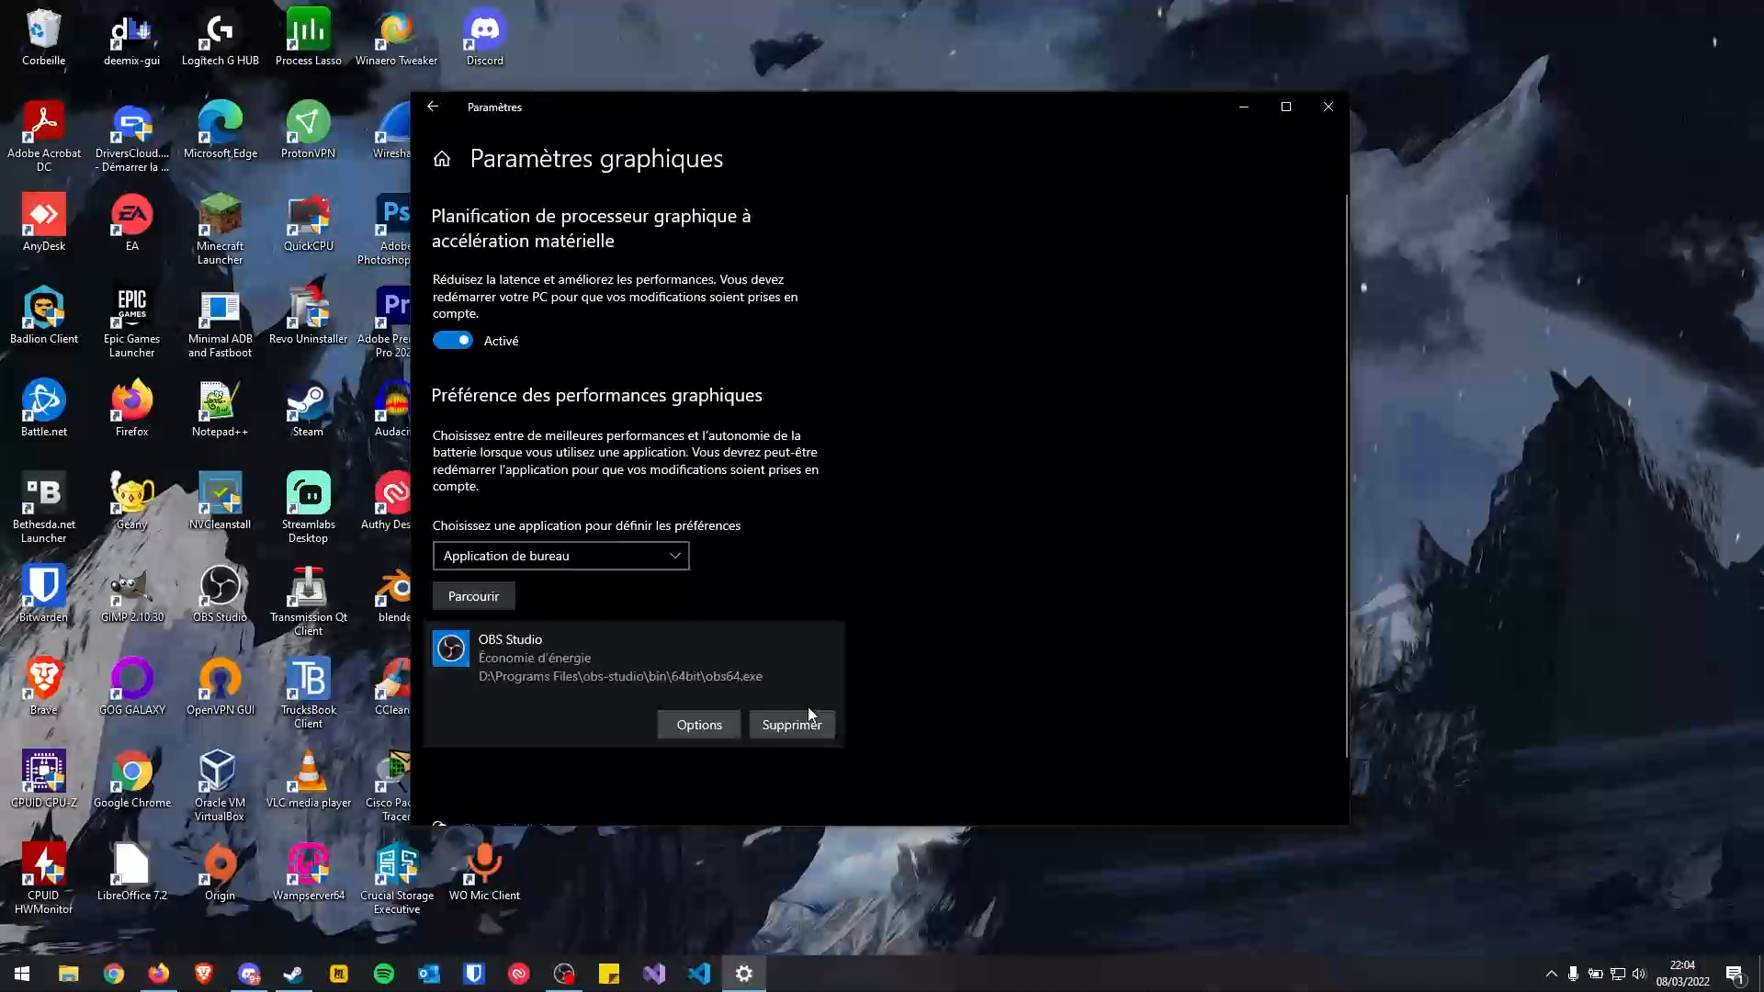
Reopen OBS Studio's graphics preference, try Performances élevées, and save it as Économie d'énergie again
left_click(706, 726)
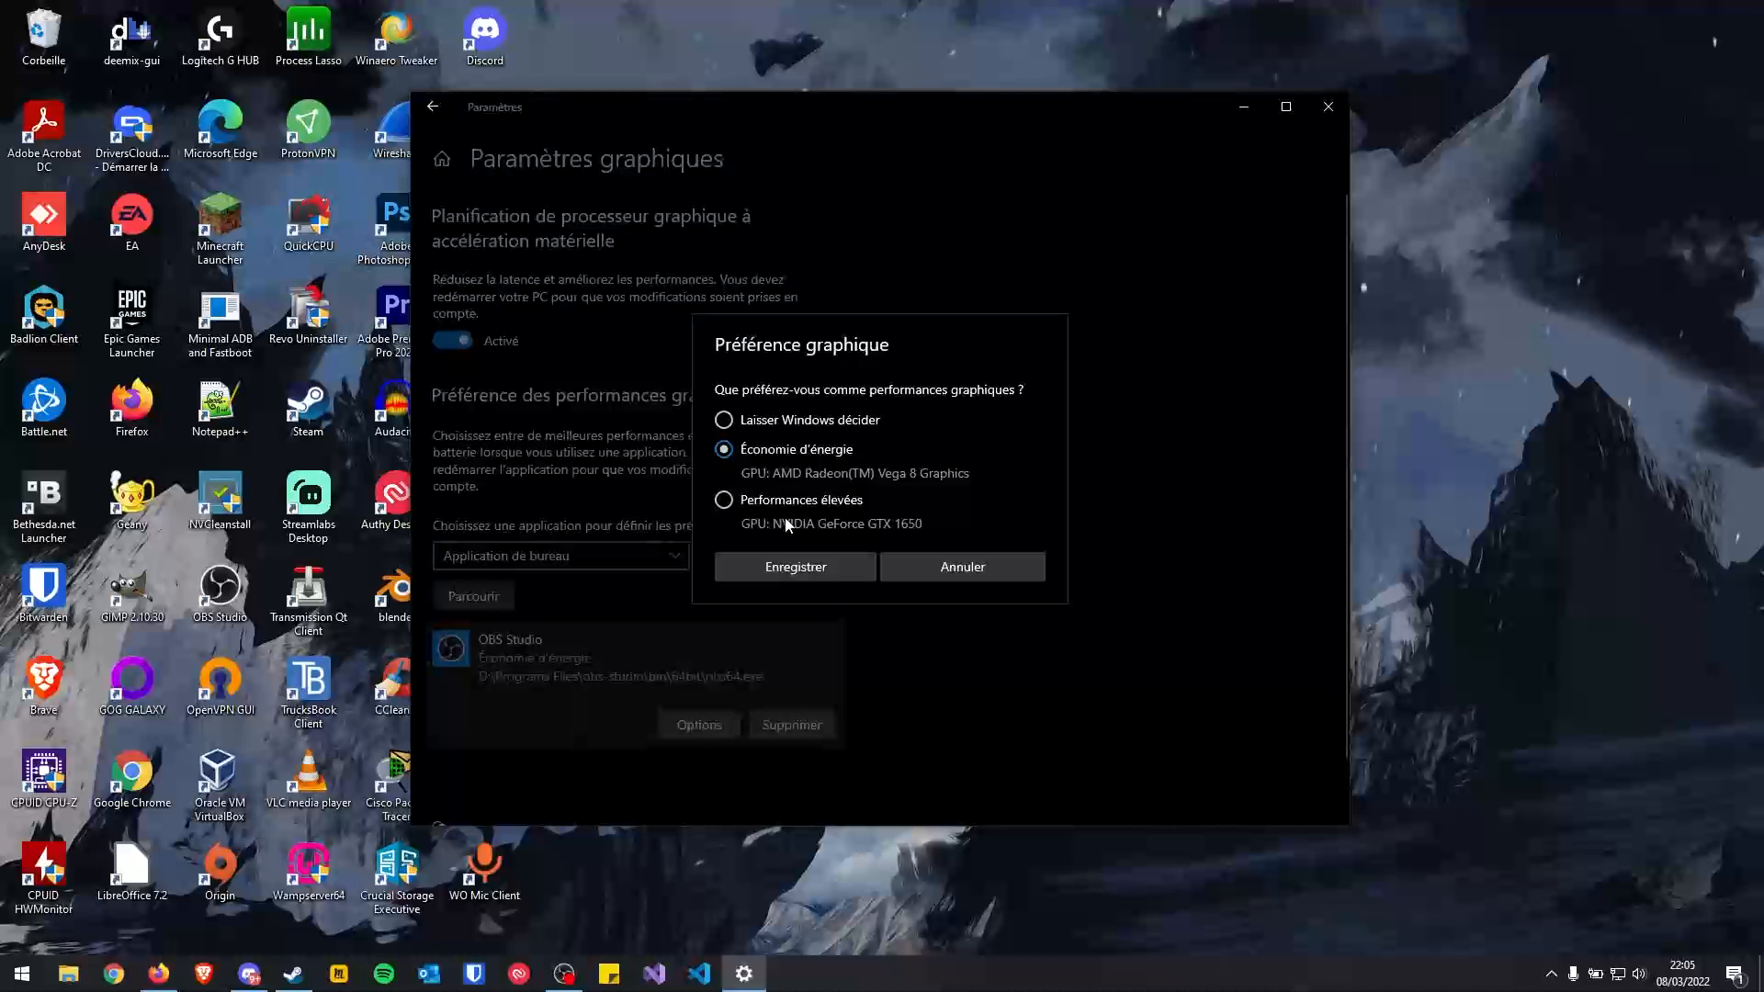
left_click(722, 503)
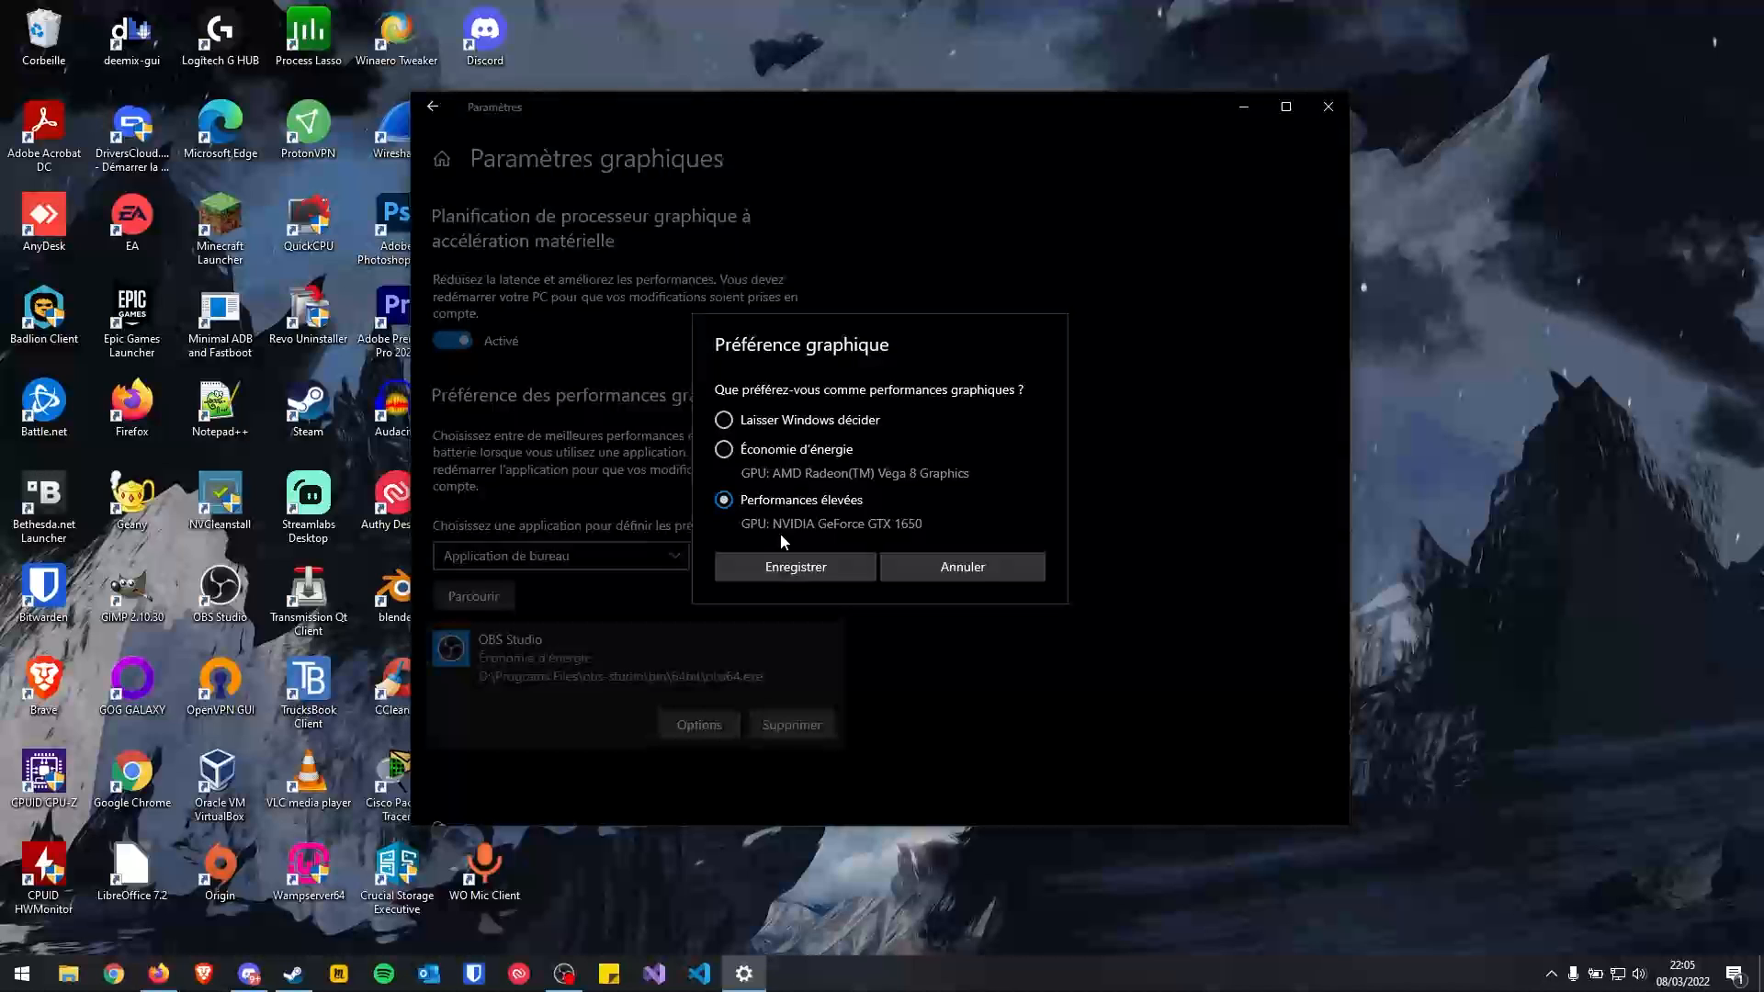
left_click(735, 456)
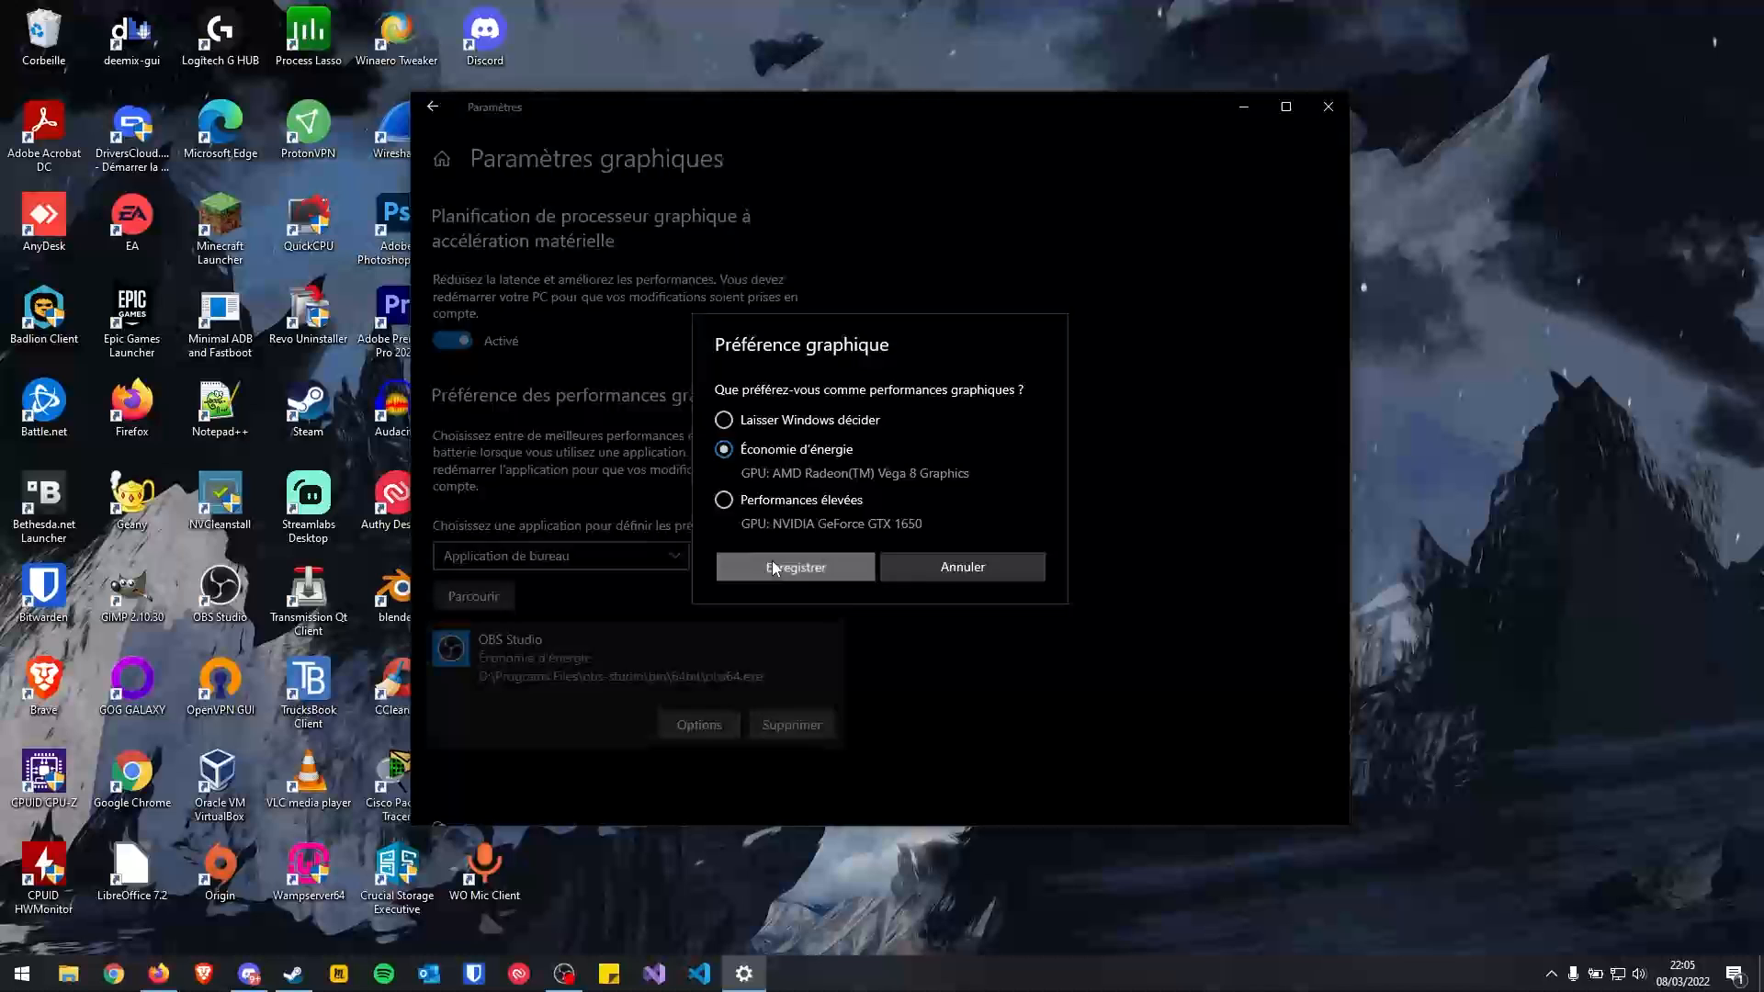
left_click(775, 563)
Launch a second instance of OBS Studio anyway, dismiss its WebSocket warning, and shift its window slightly
right_click(577, 960)
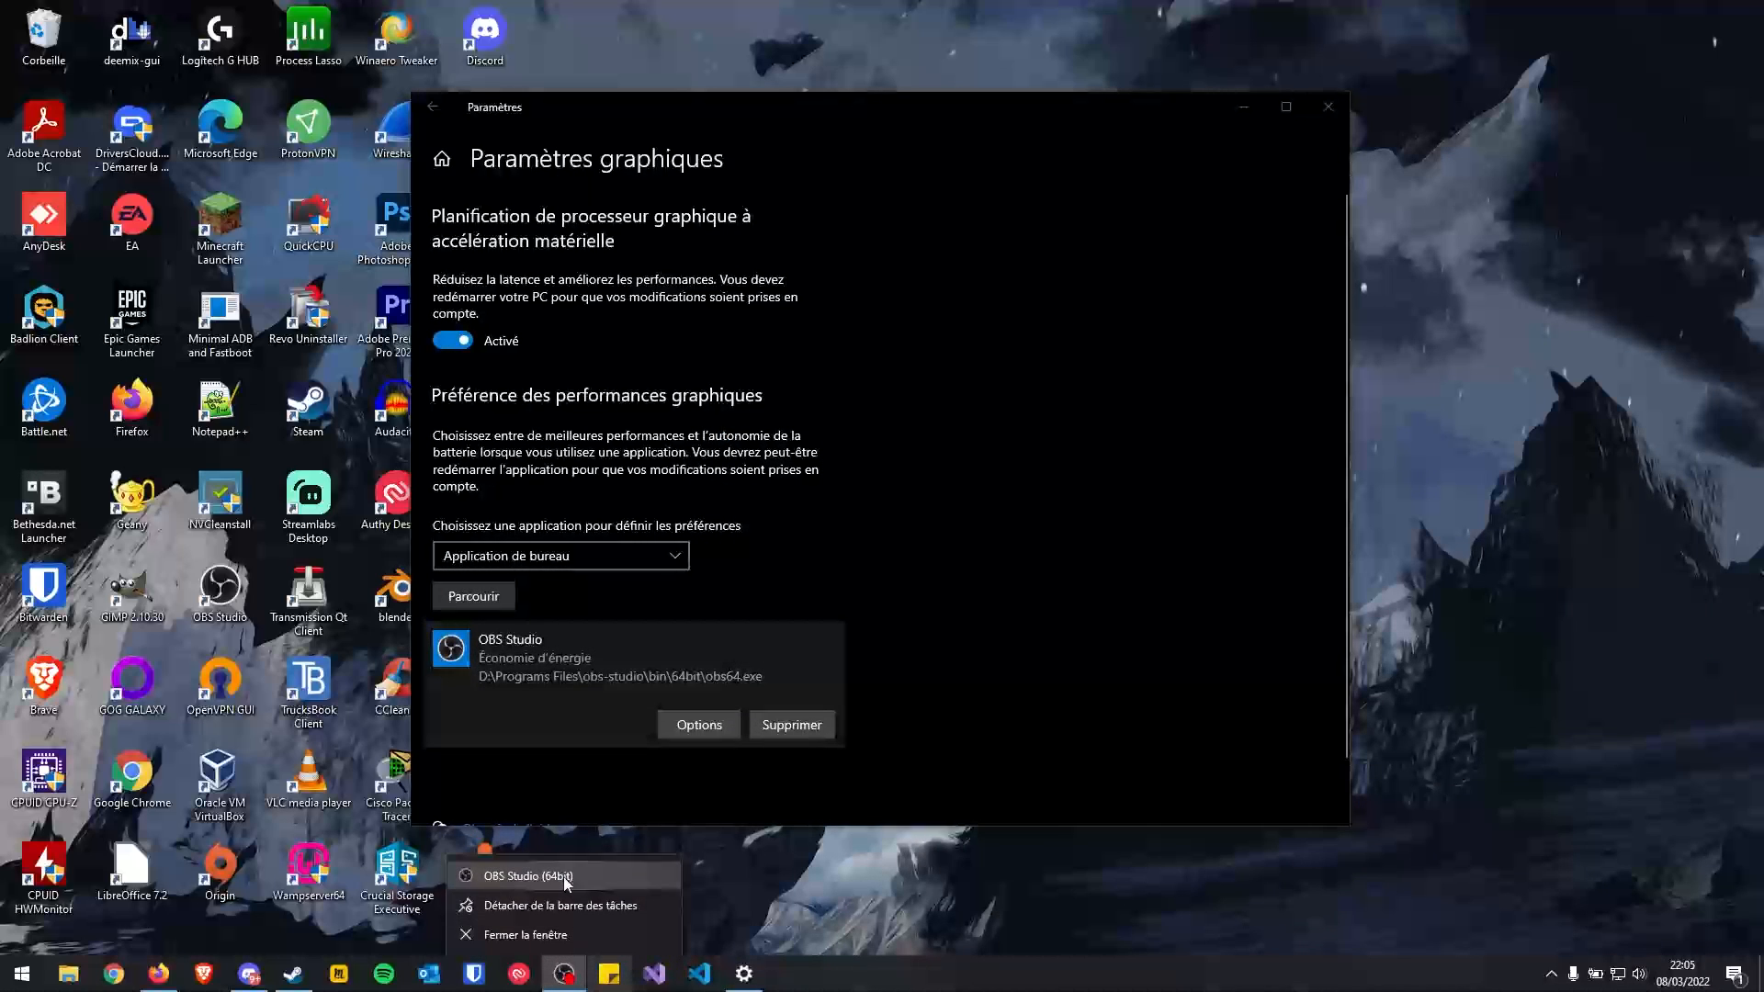
left_click(560, 875)
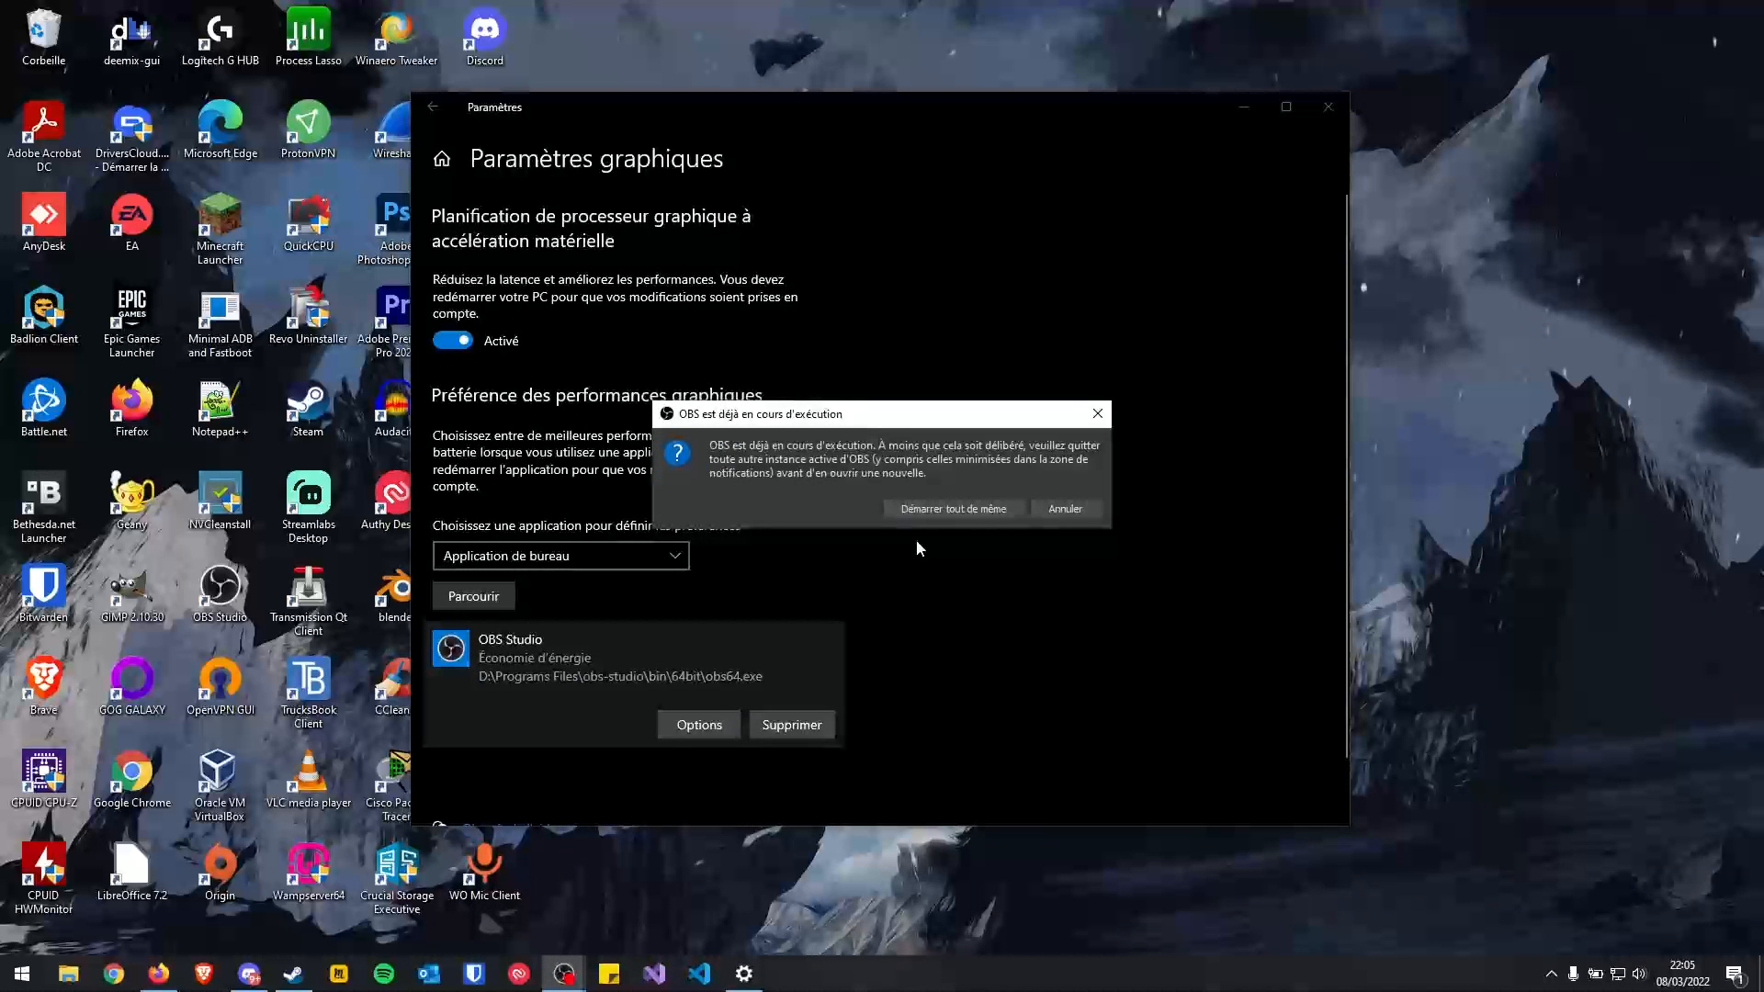
left_click(921, 509)
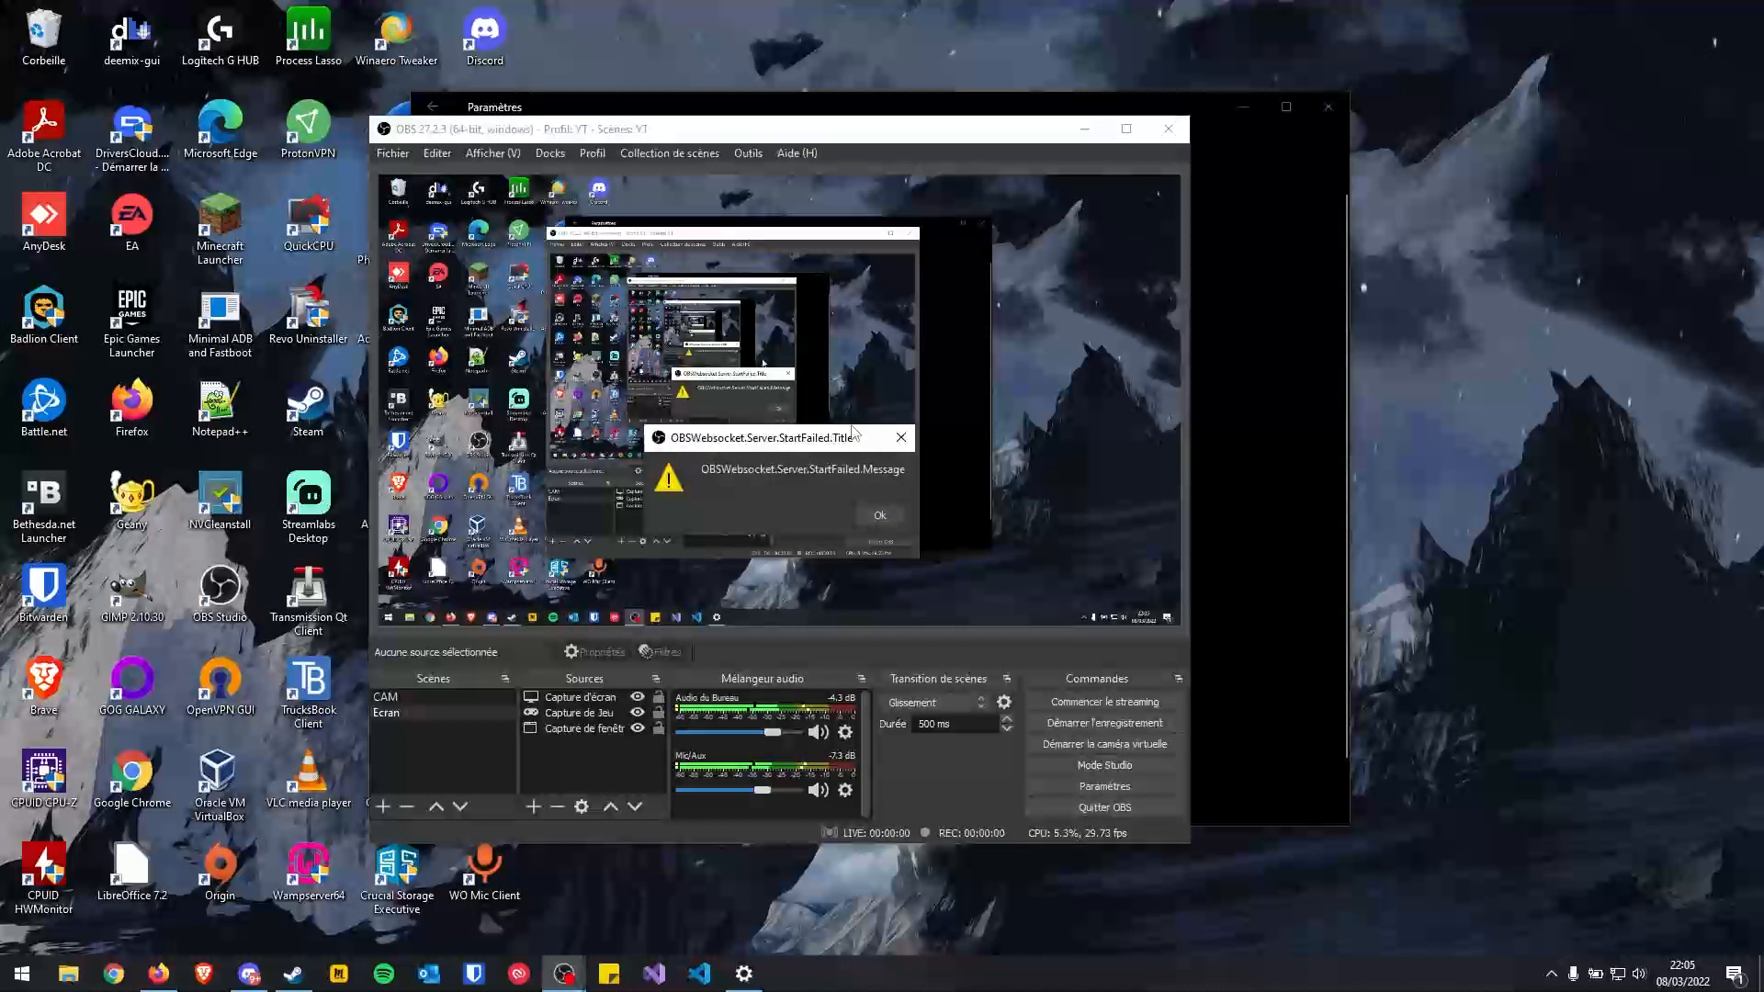
left_click(880, 515)
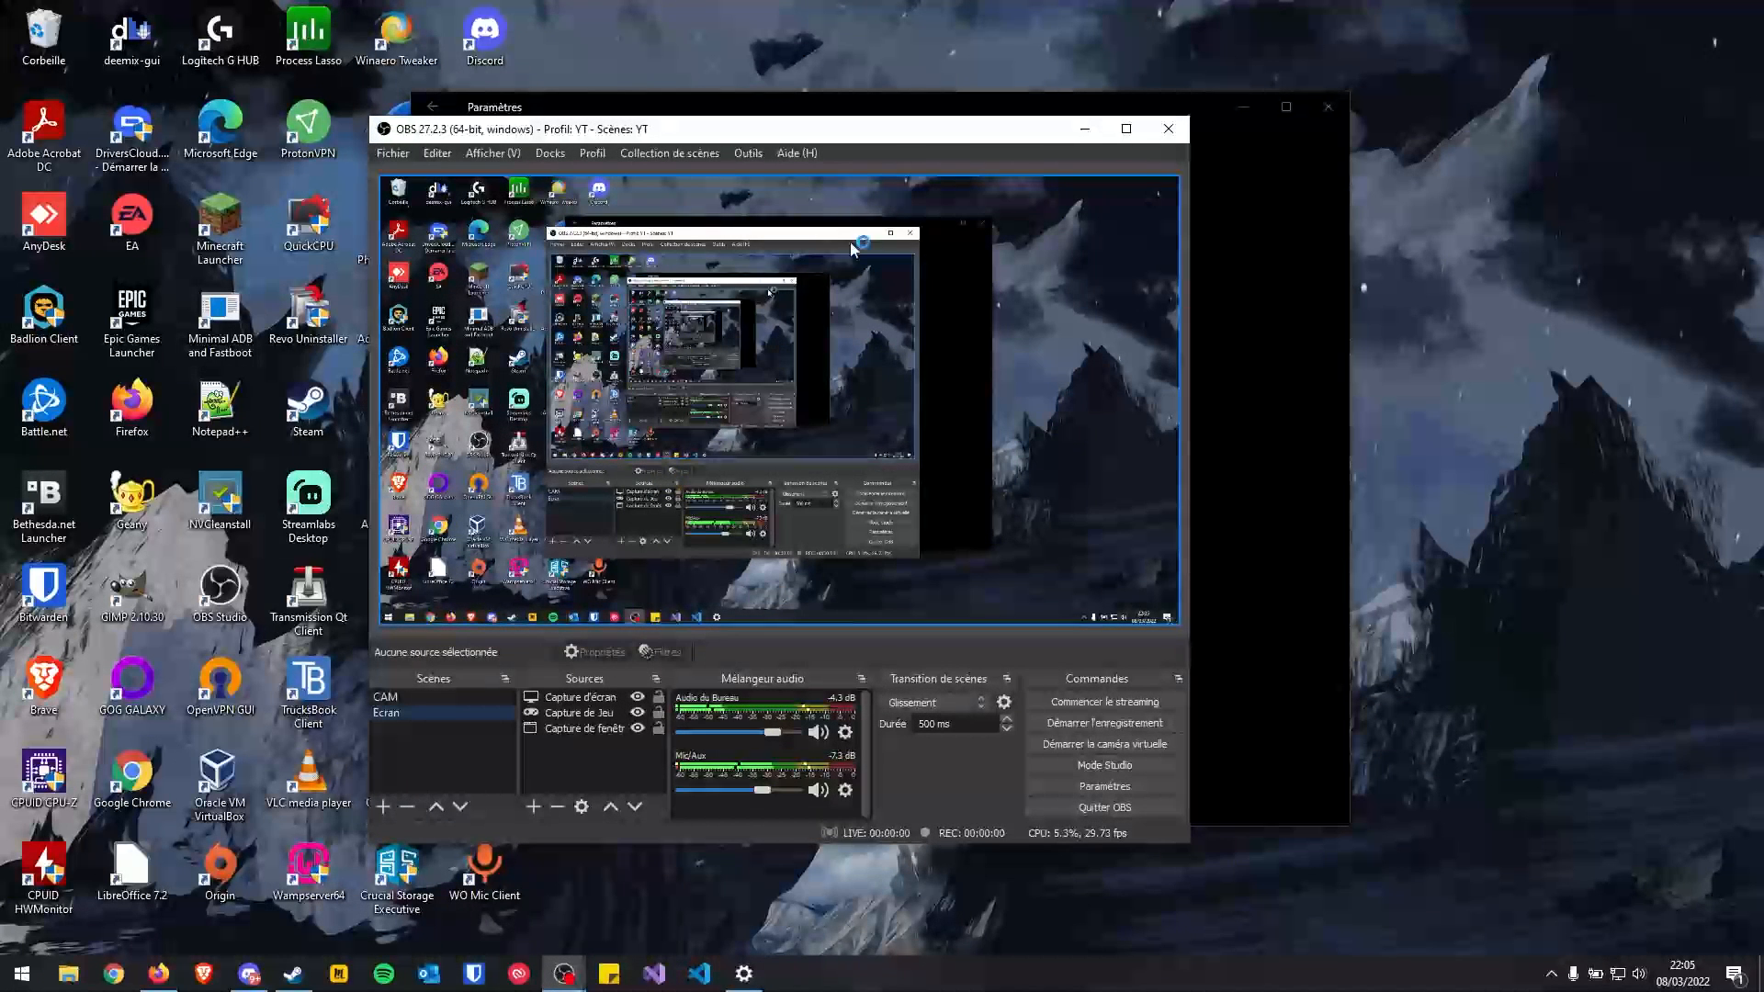
mouse_move(564, 140)
left_mouse_down()
mouse_move(864, 138)
mouse_move(542, 137)
left_mouse_up()
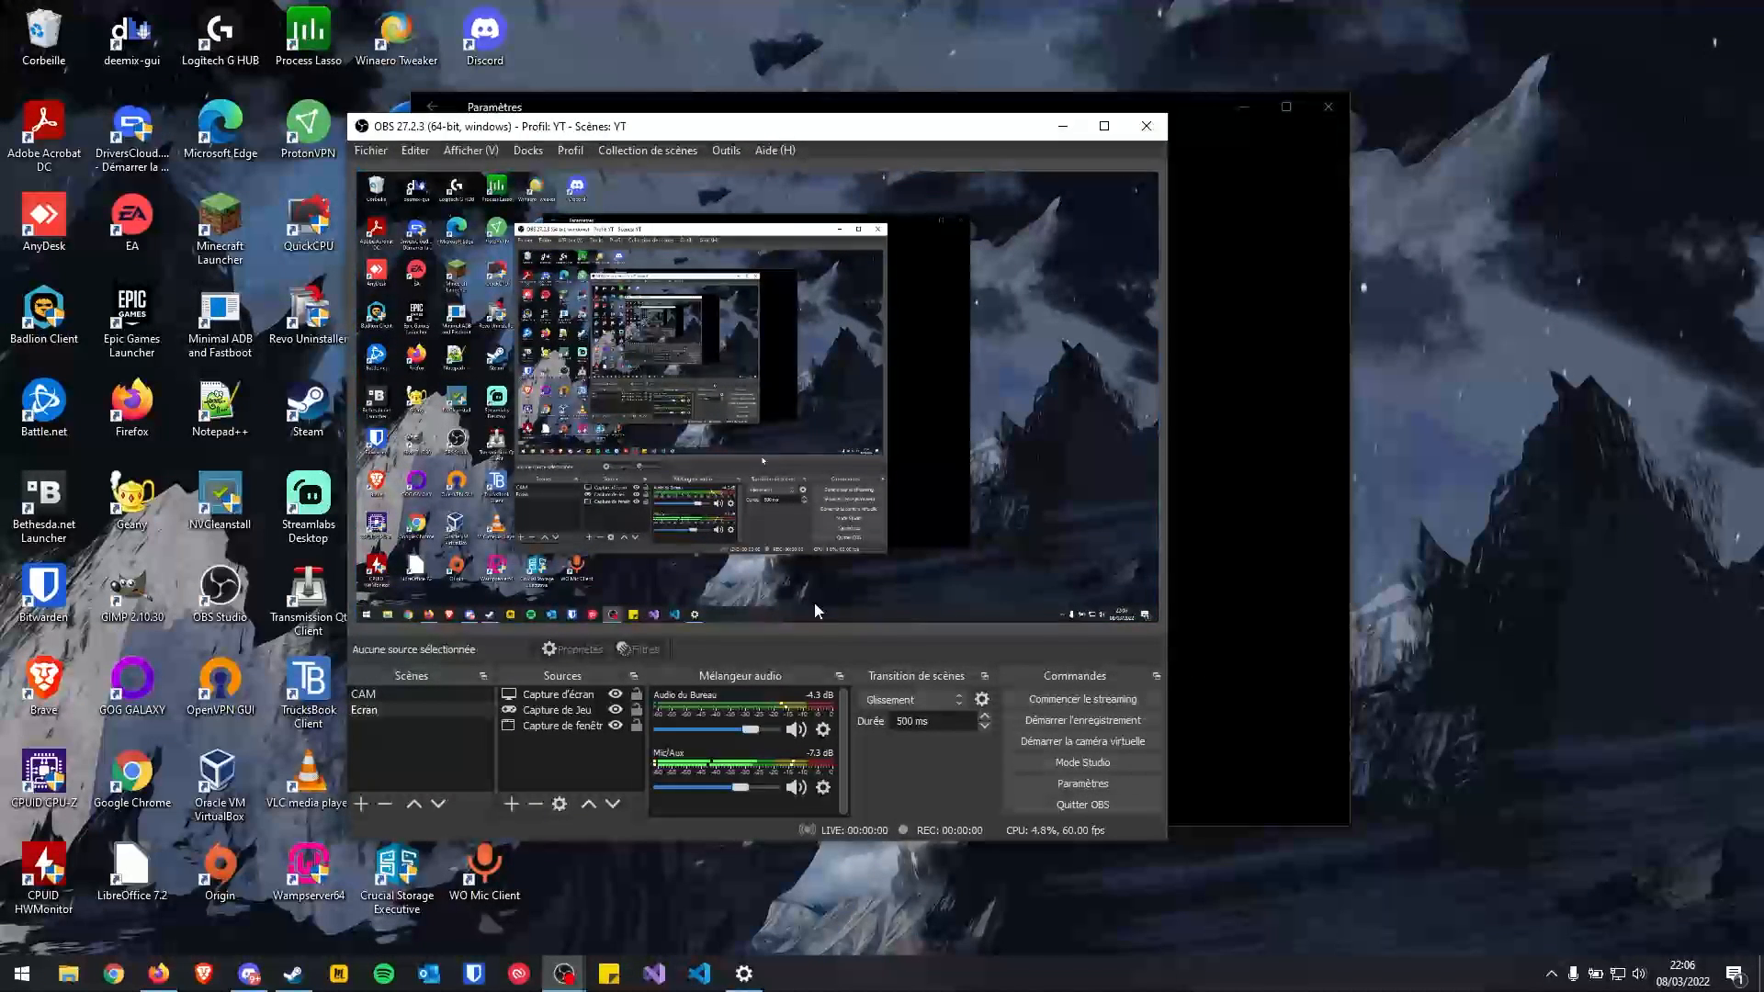
Try the Automatique and Windows 10 (versions 1903 et postérieures) capture methods for the Capture d'écran source, and apply Duplication de bureau DXGI
left_click(570, 696)
double_click(571, 700)
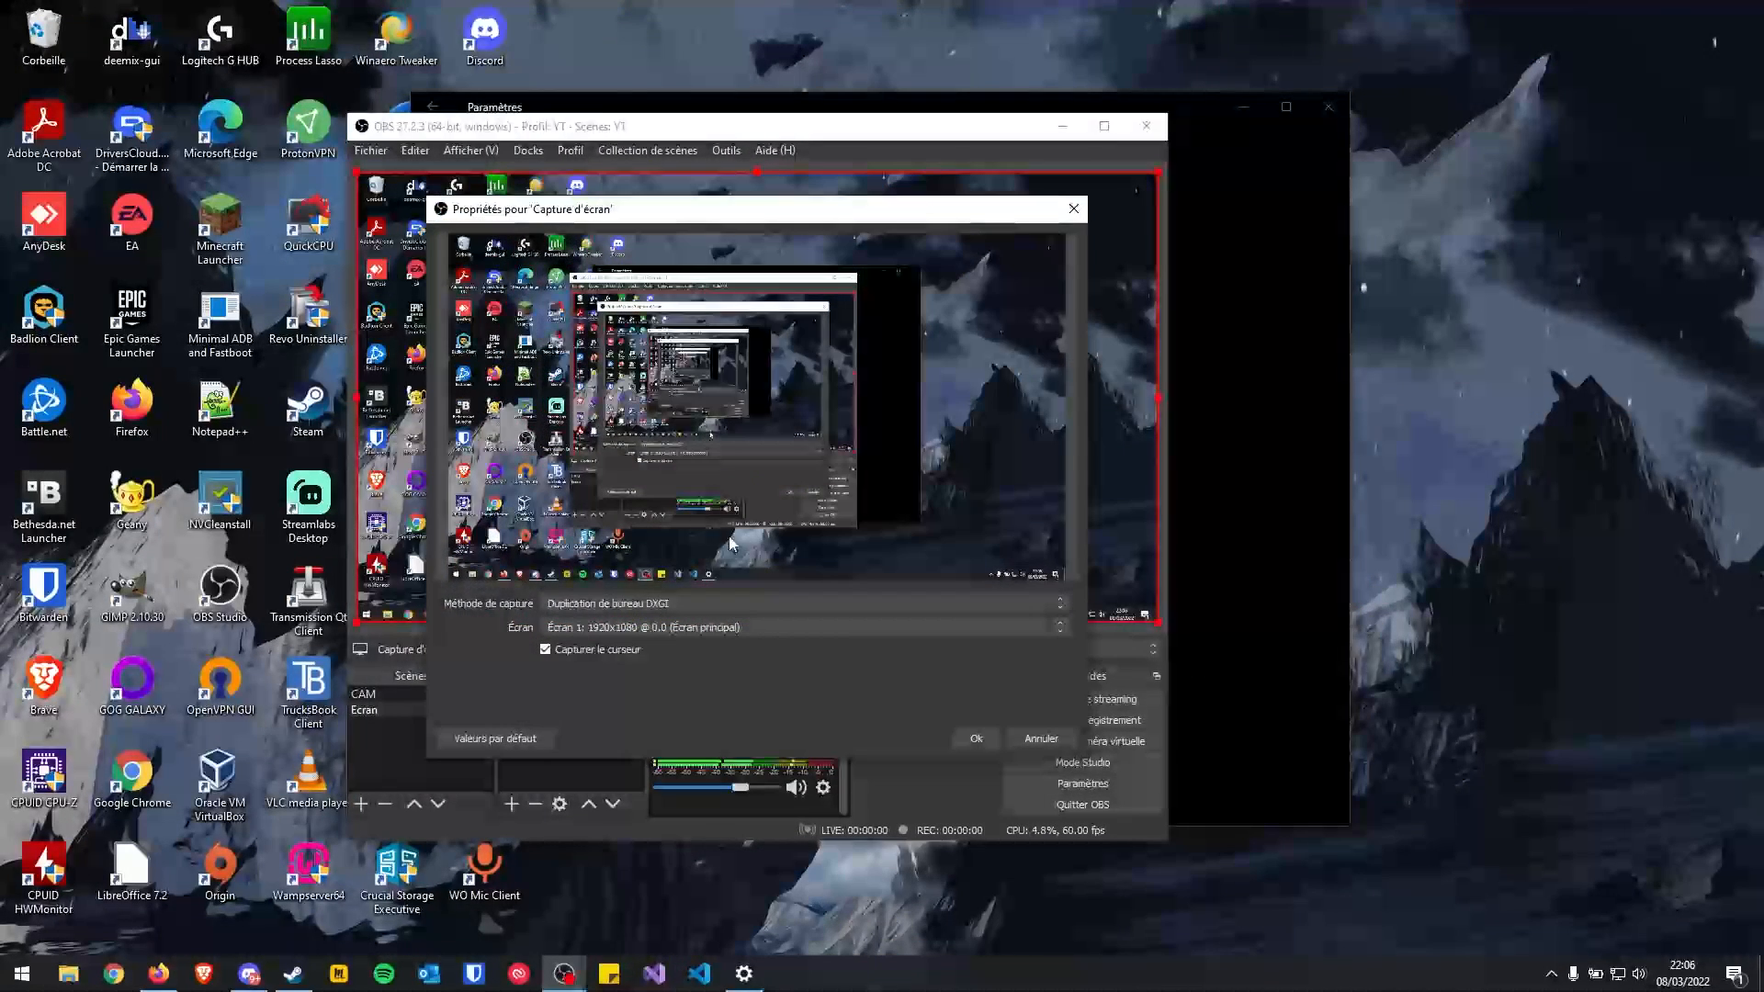
left_click(649, 599)
left_click(667, 615)
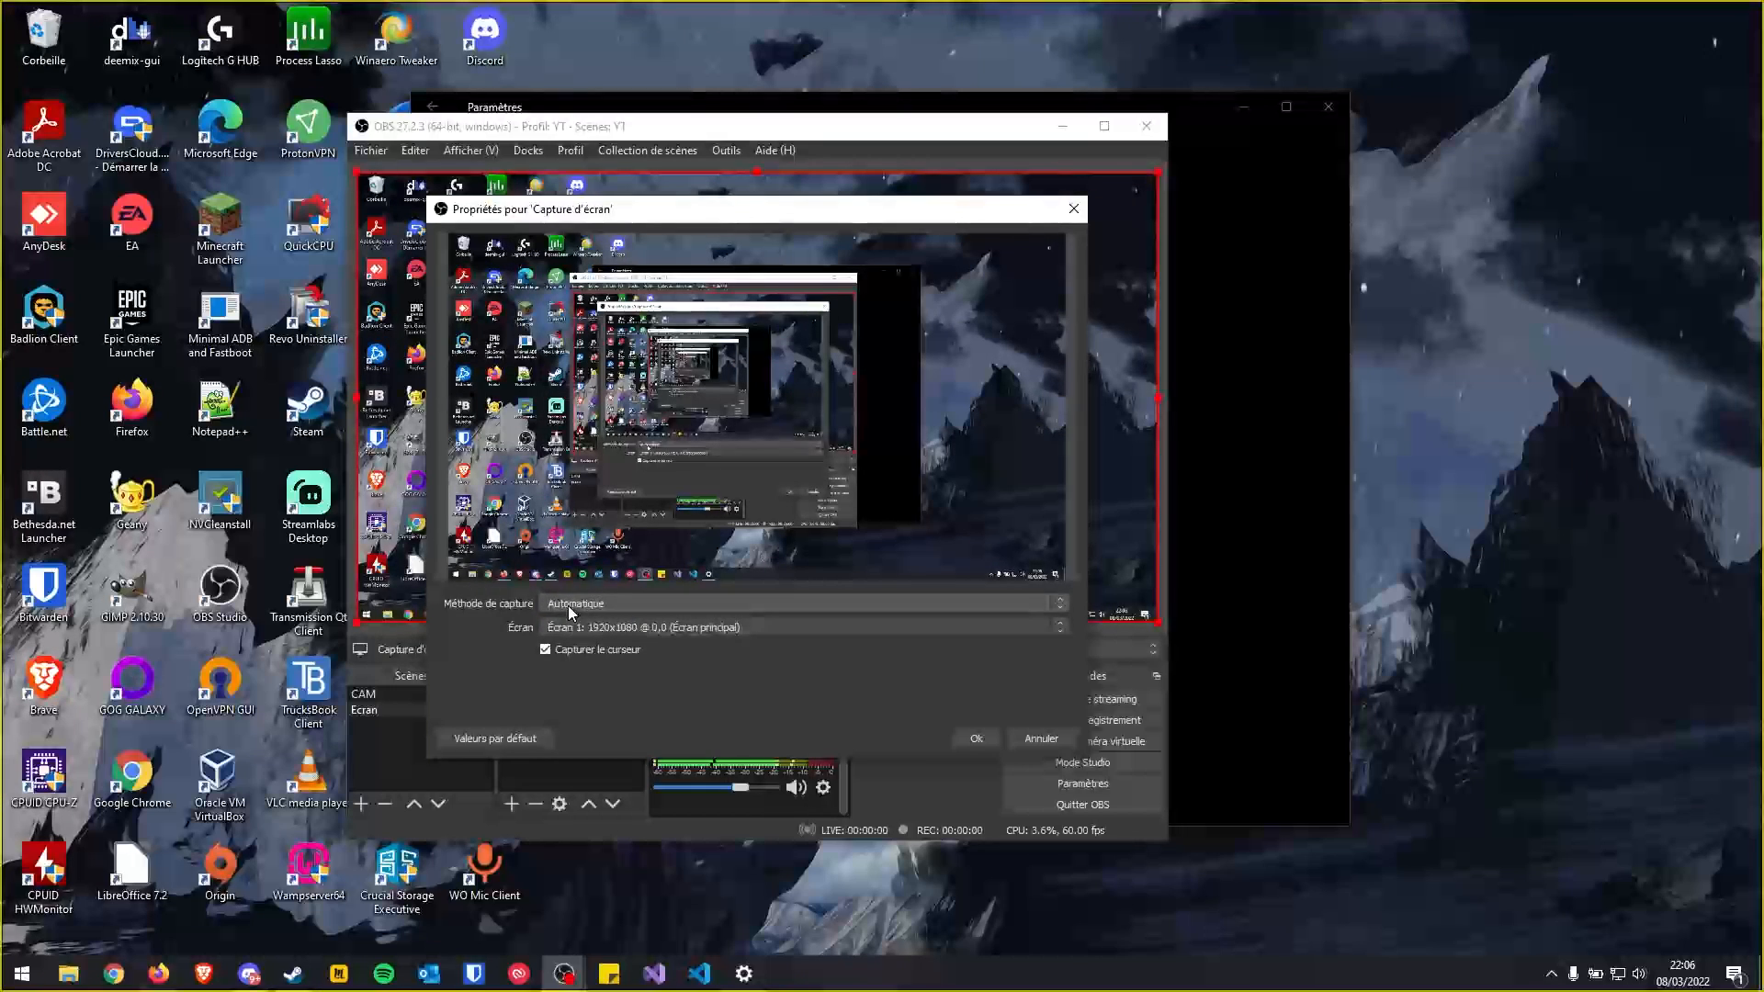
left_click(598, 605)
left_click(597, 642)
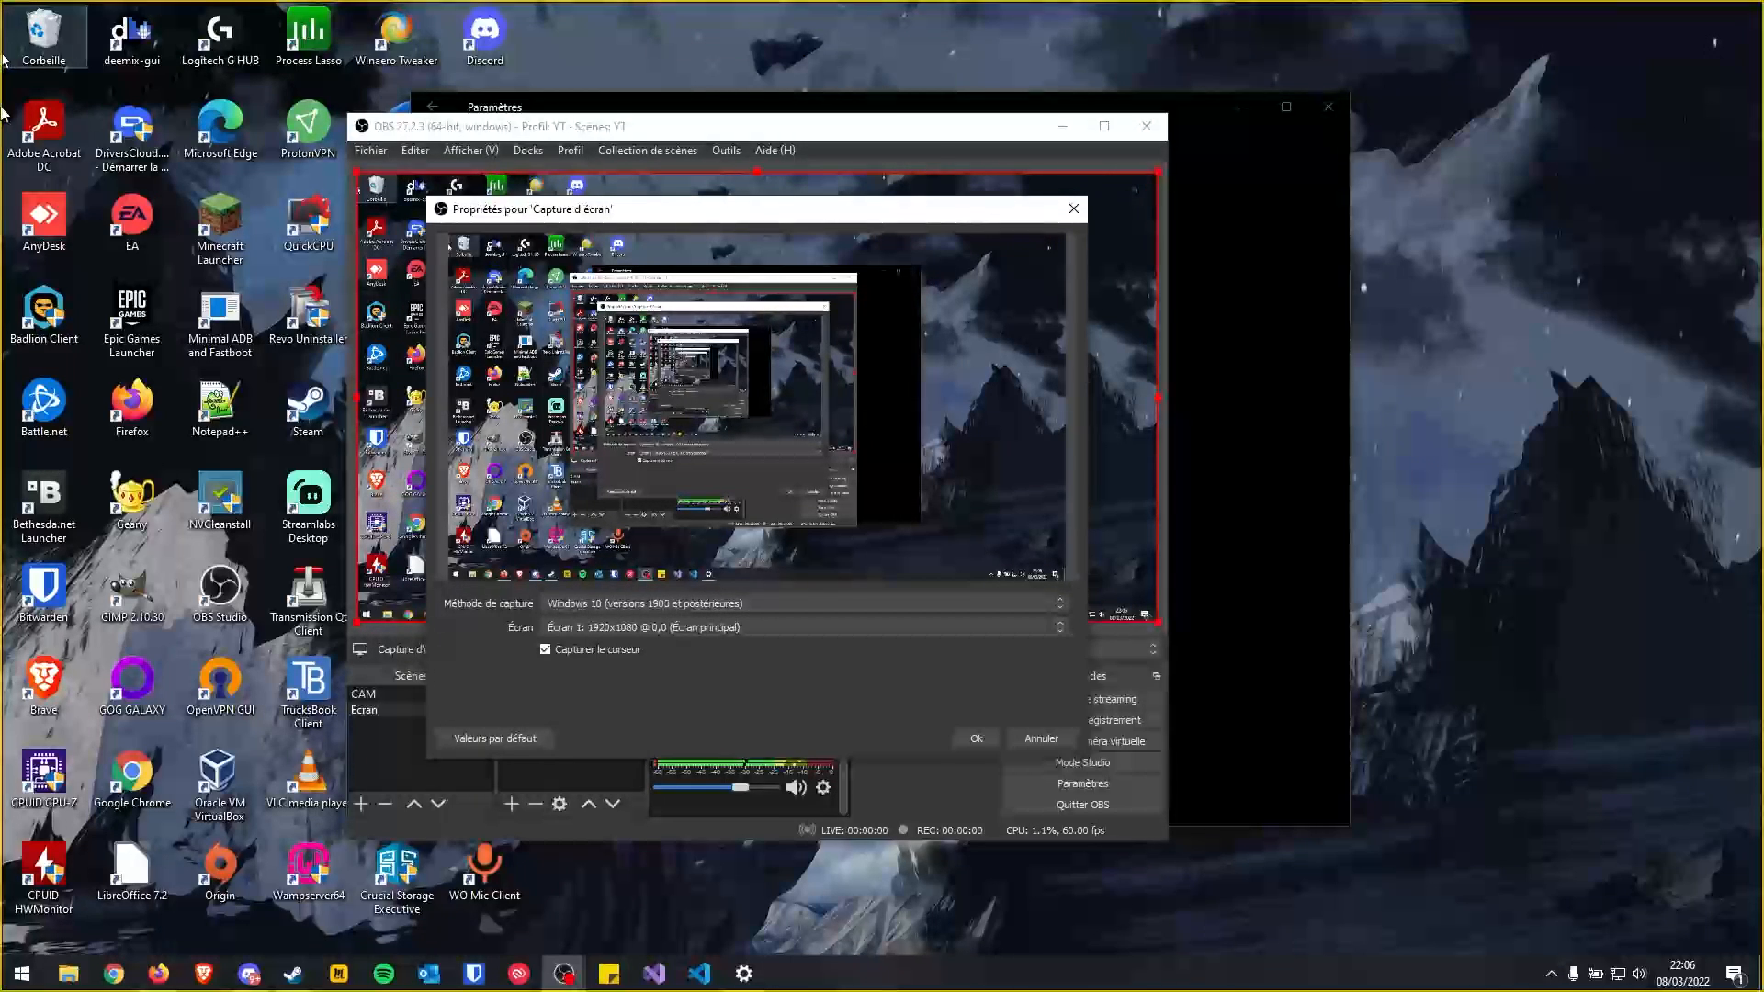
left_click(746, 599)
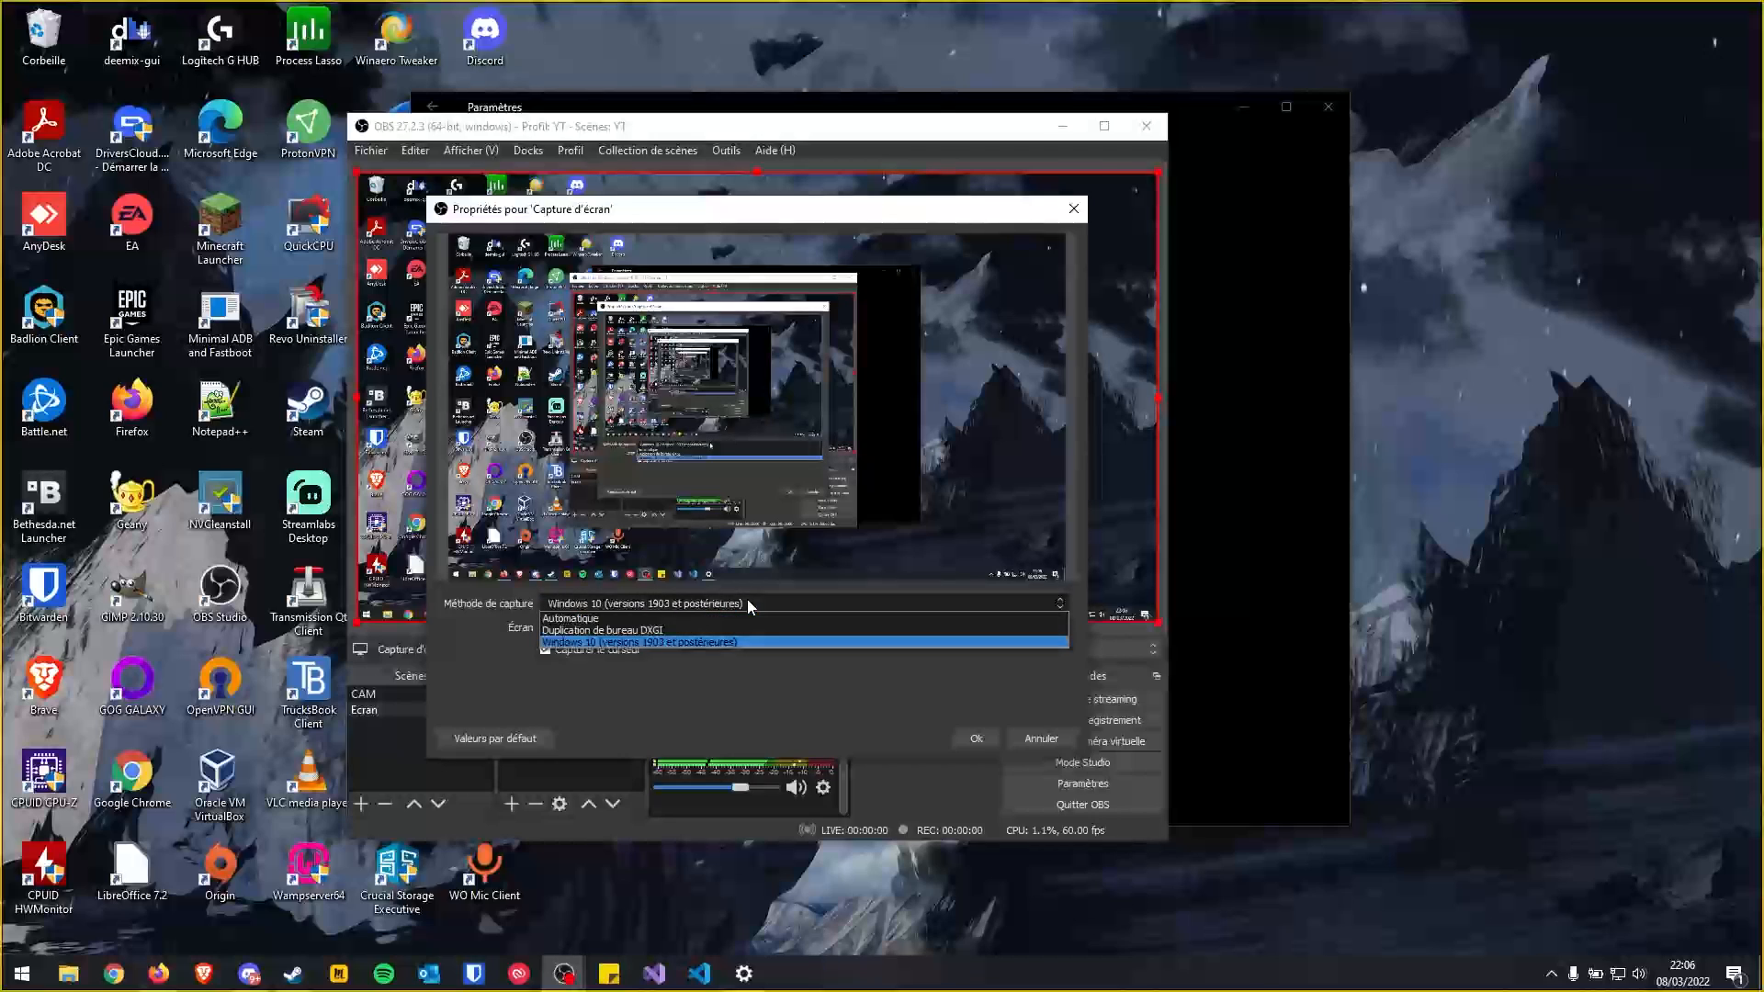
left_click(581, 632)
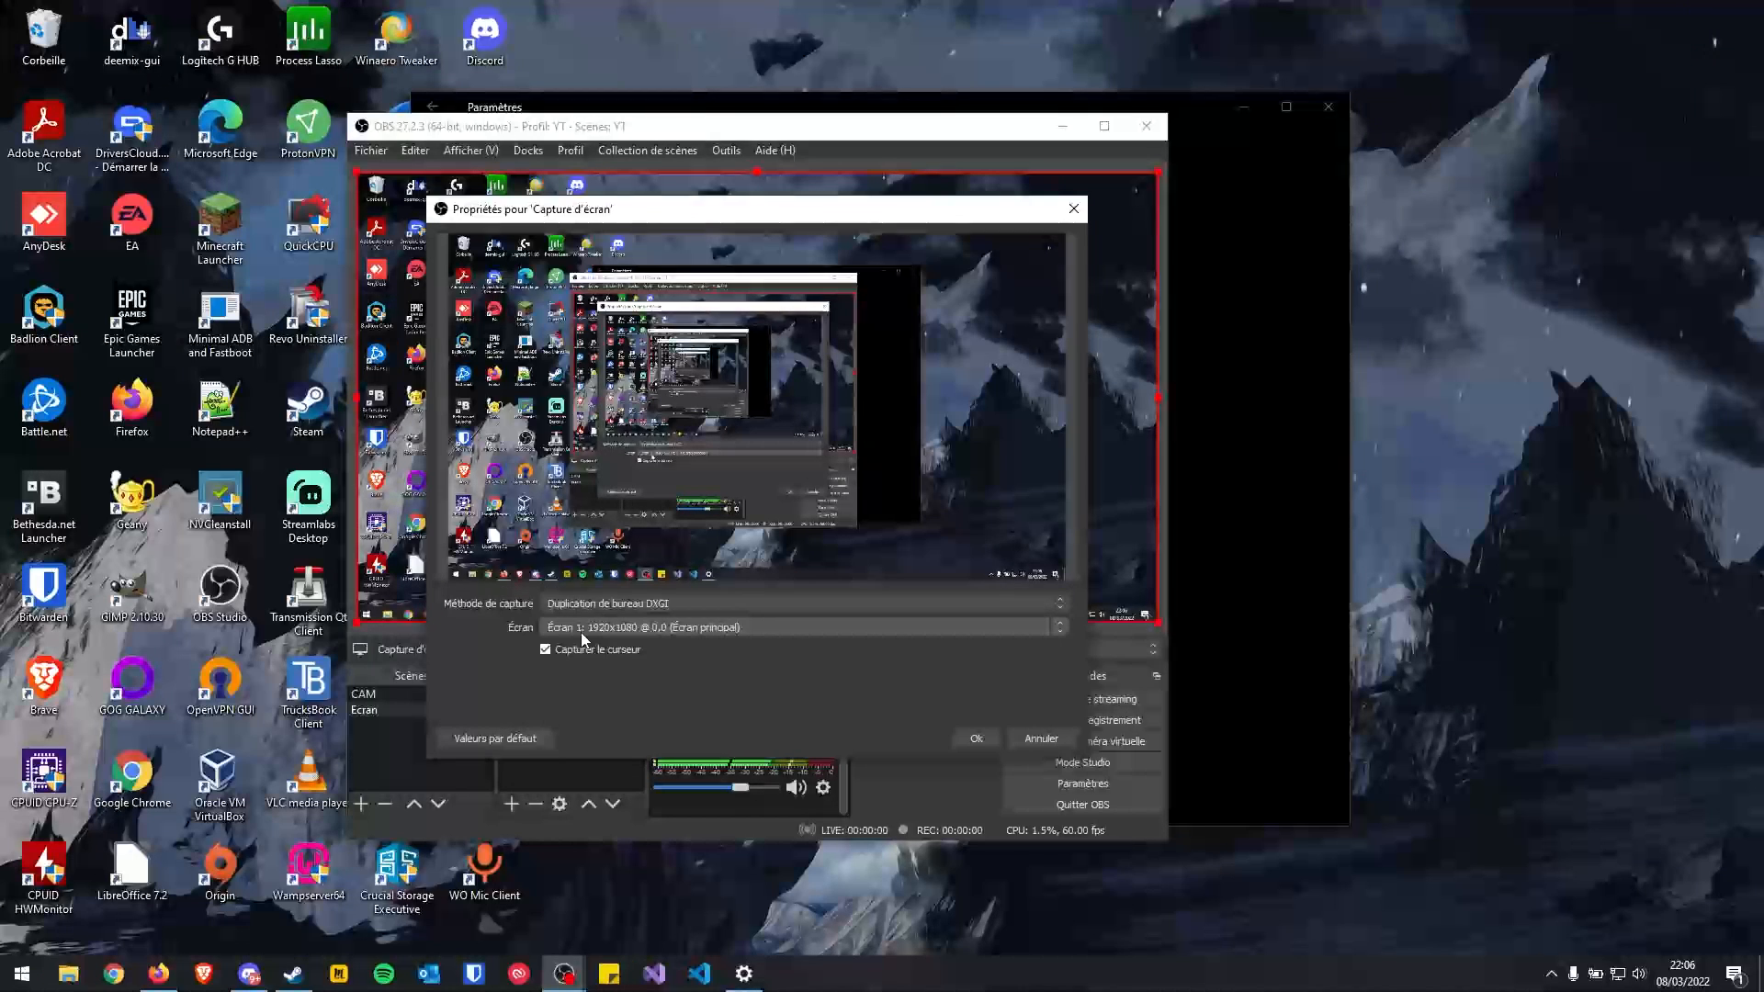
left_click(977, 739)
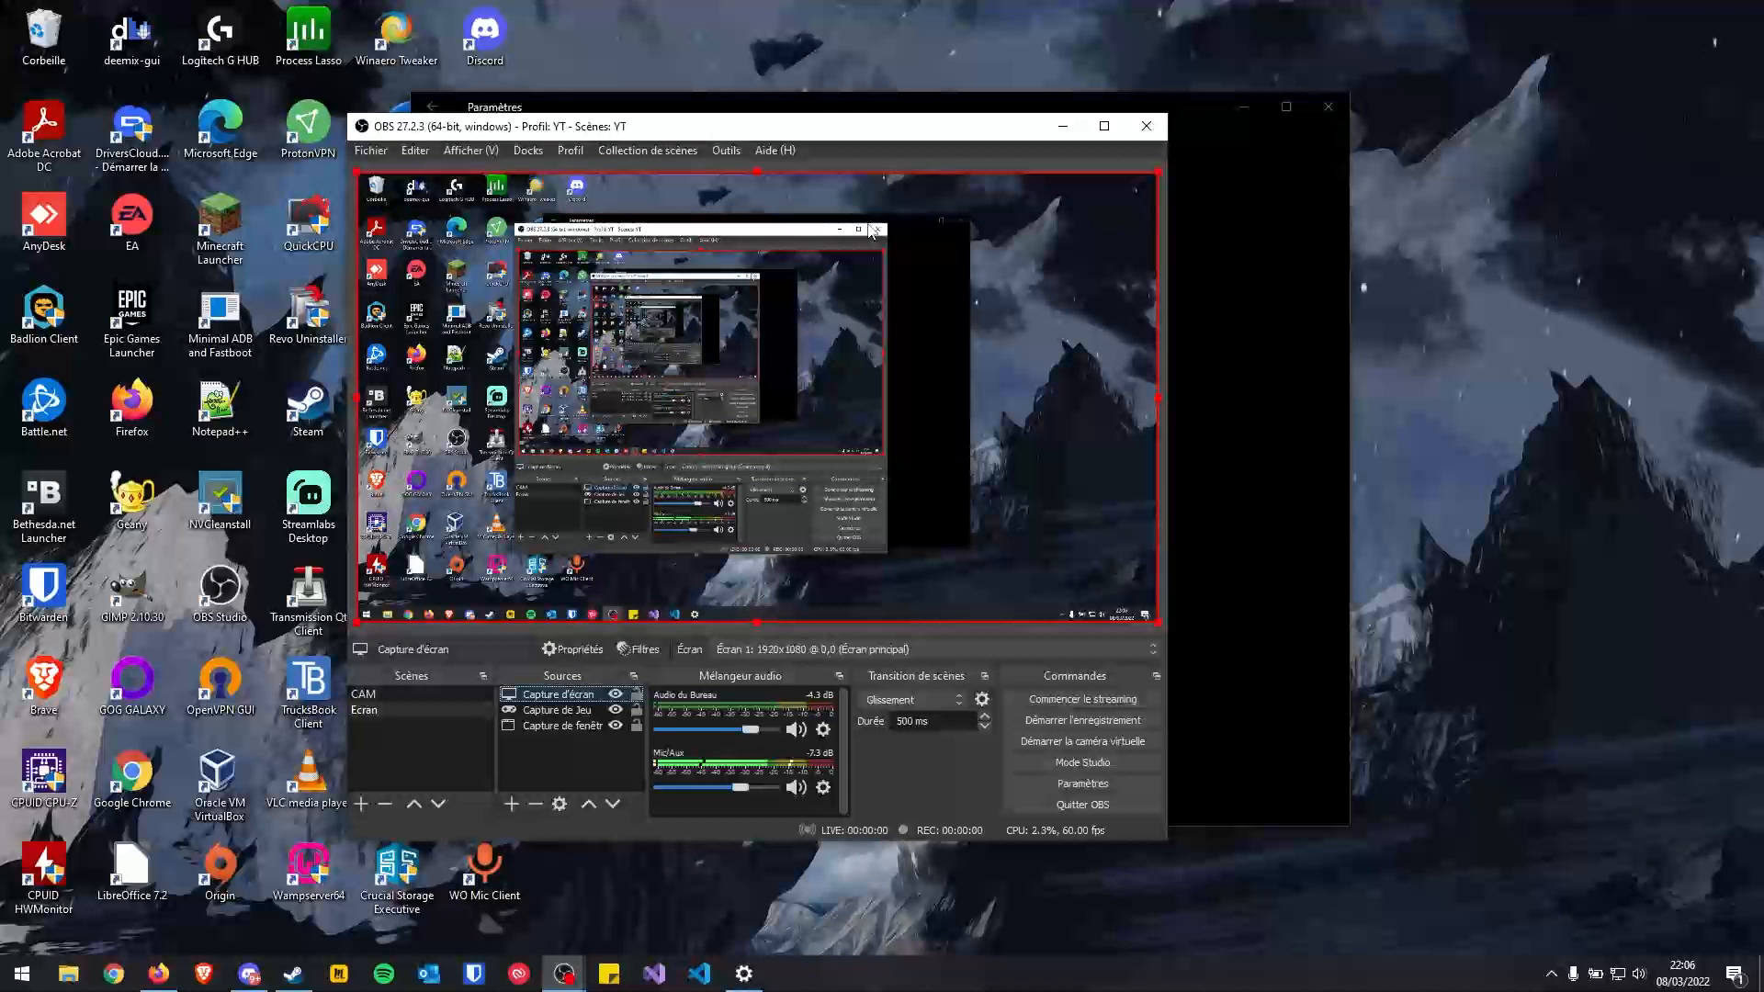
Try shrinking the Capture d'écran source to about half the preview's width, scale it back to fill the canvas, and deselect it
left_click_drag(1162, 174, 739, 409)
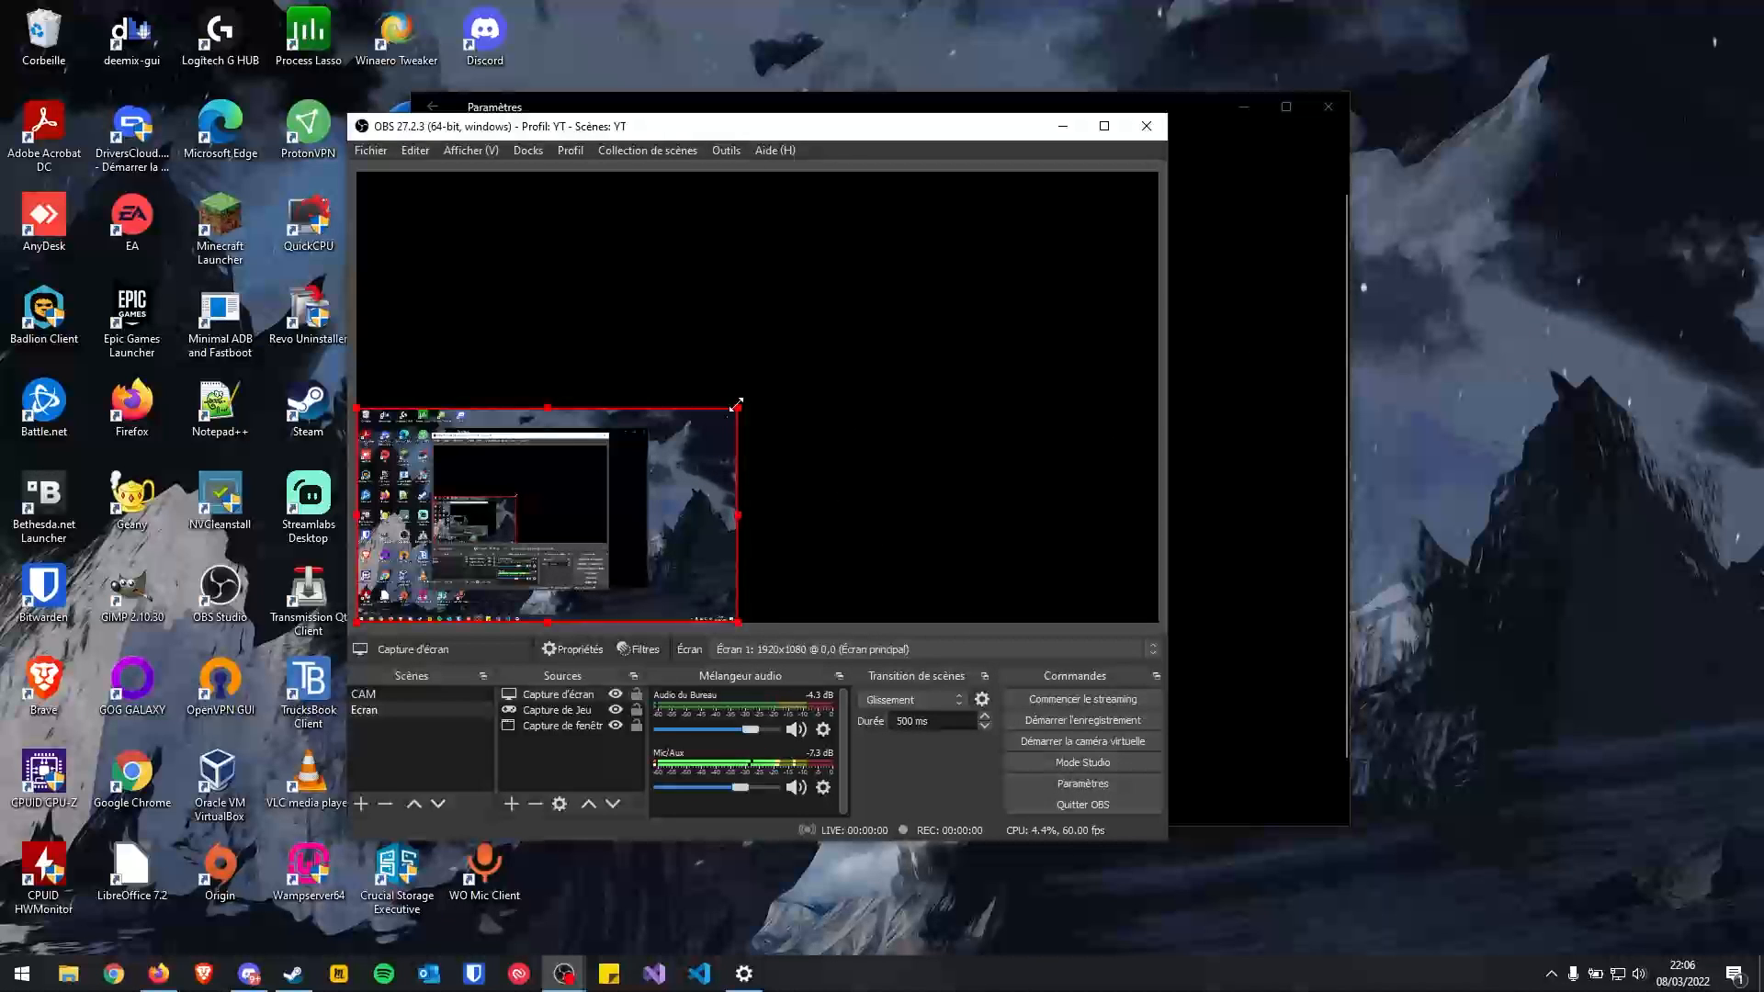
left_click_drag(738, 407, 1144, 172)
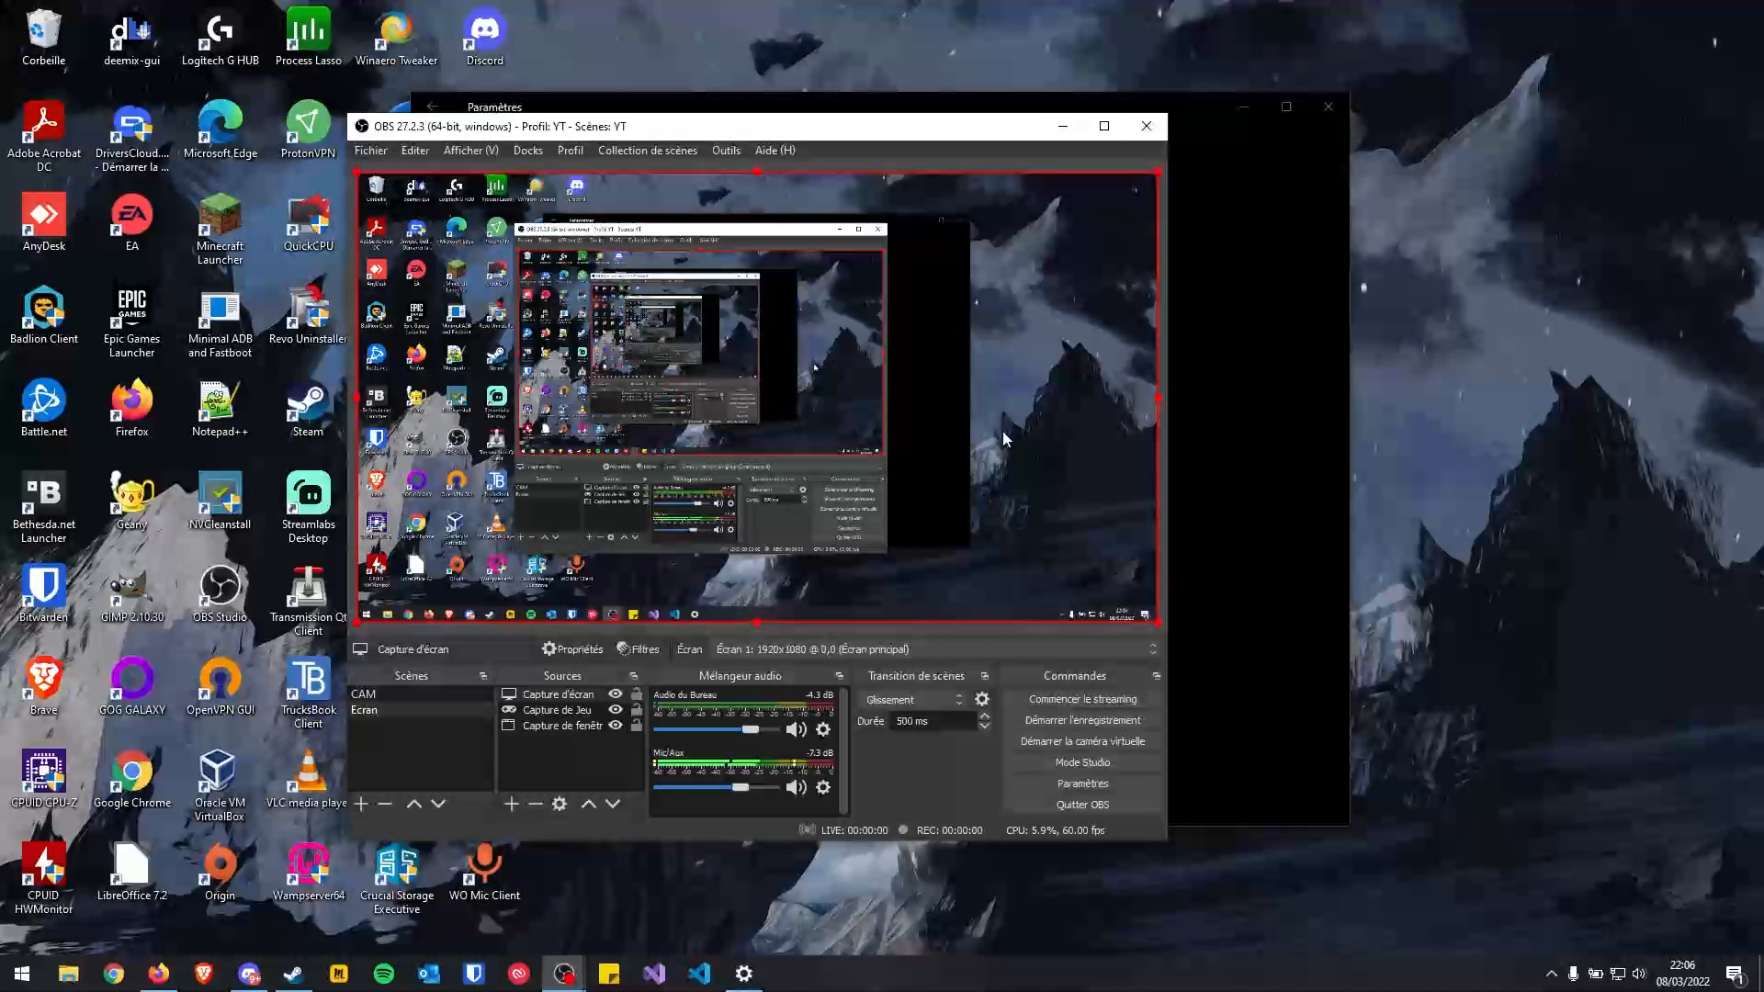
left_click(1125, 635)
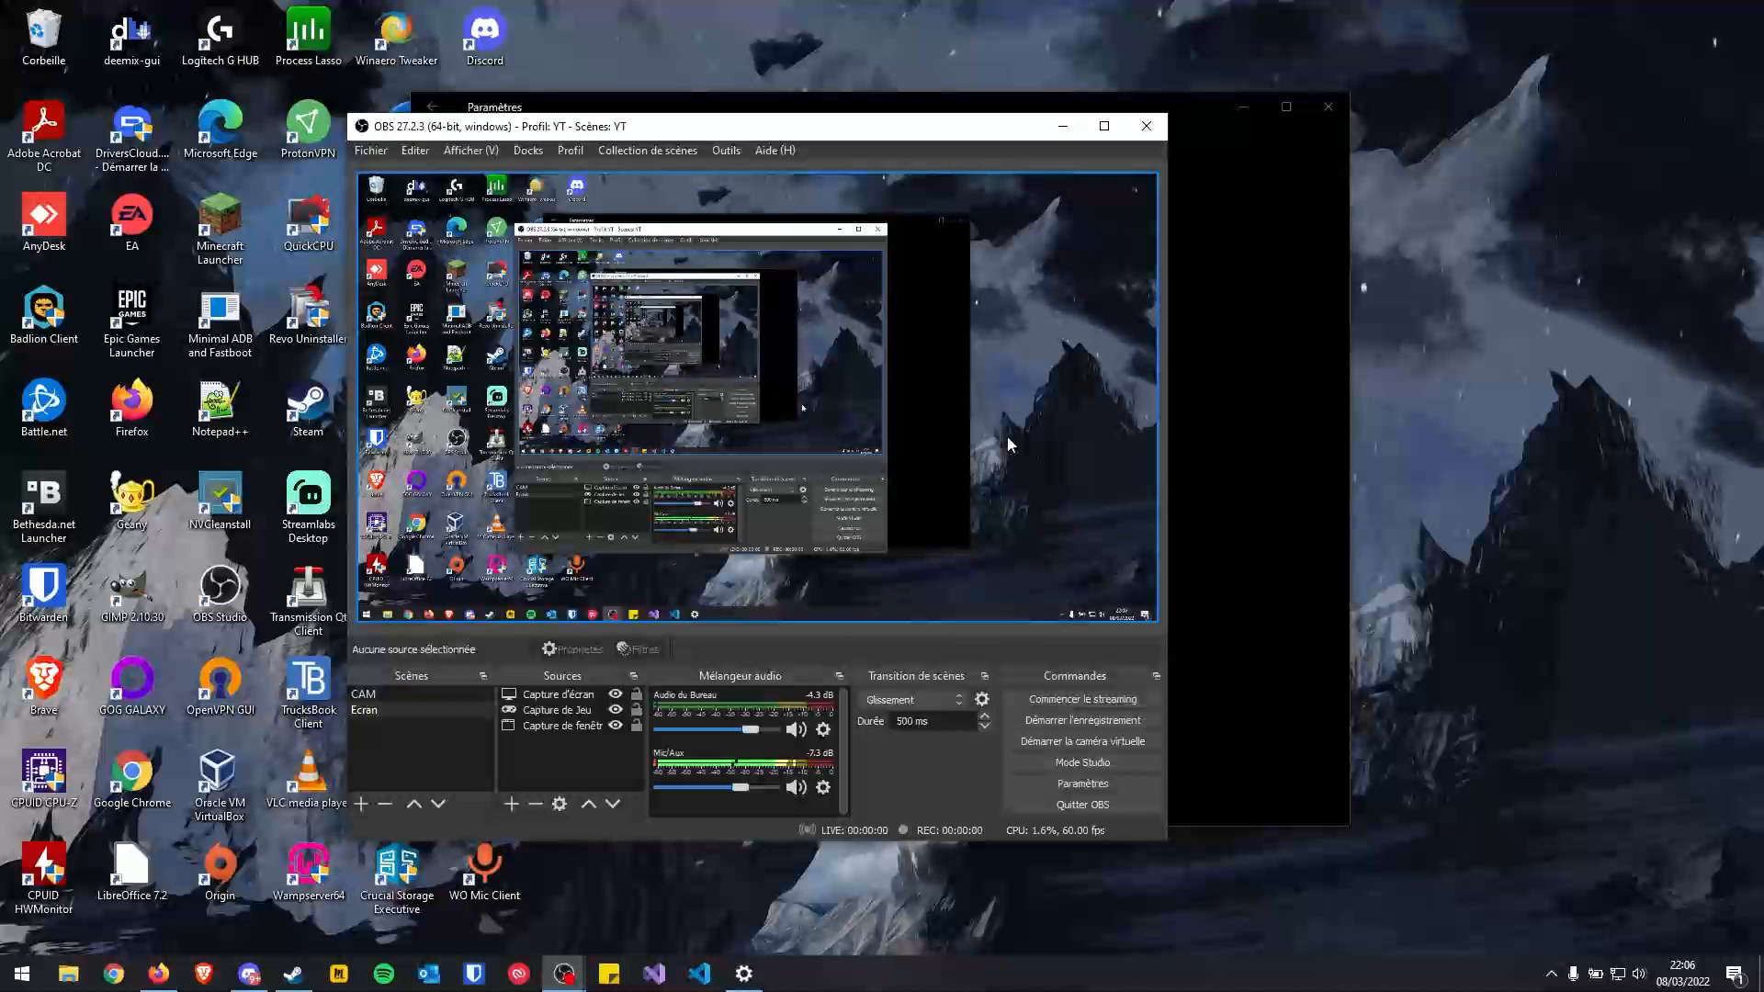
Close OBS Studio and the Windows settings, and open the per-program 3D settings in the NVIDIA Control Panel
left_click(1154, 124)
left_click(1329, 108)
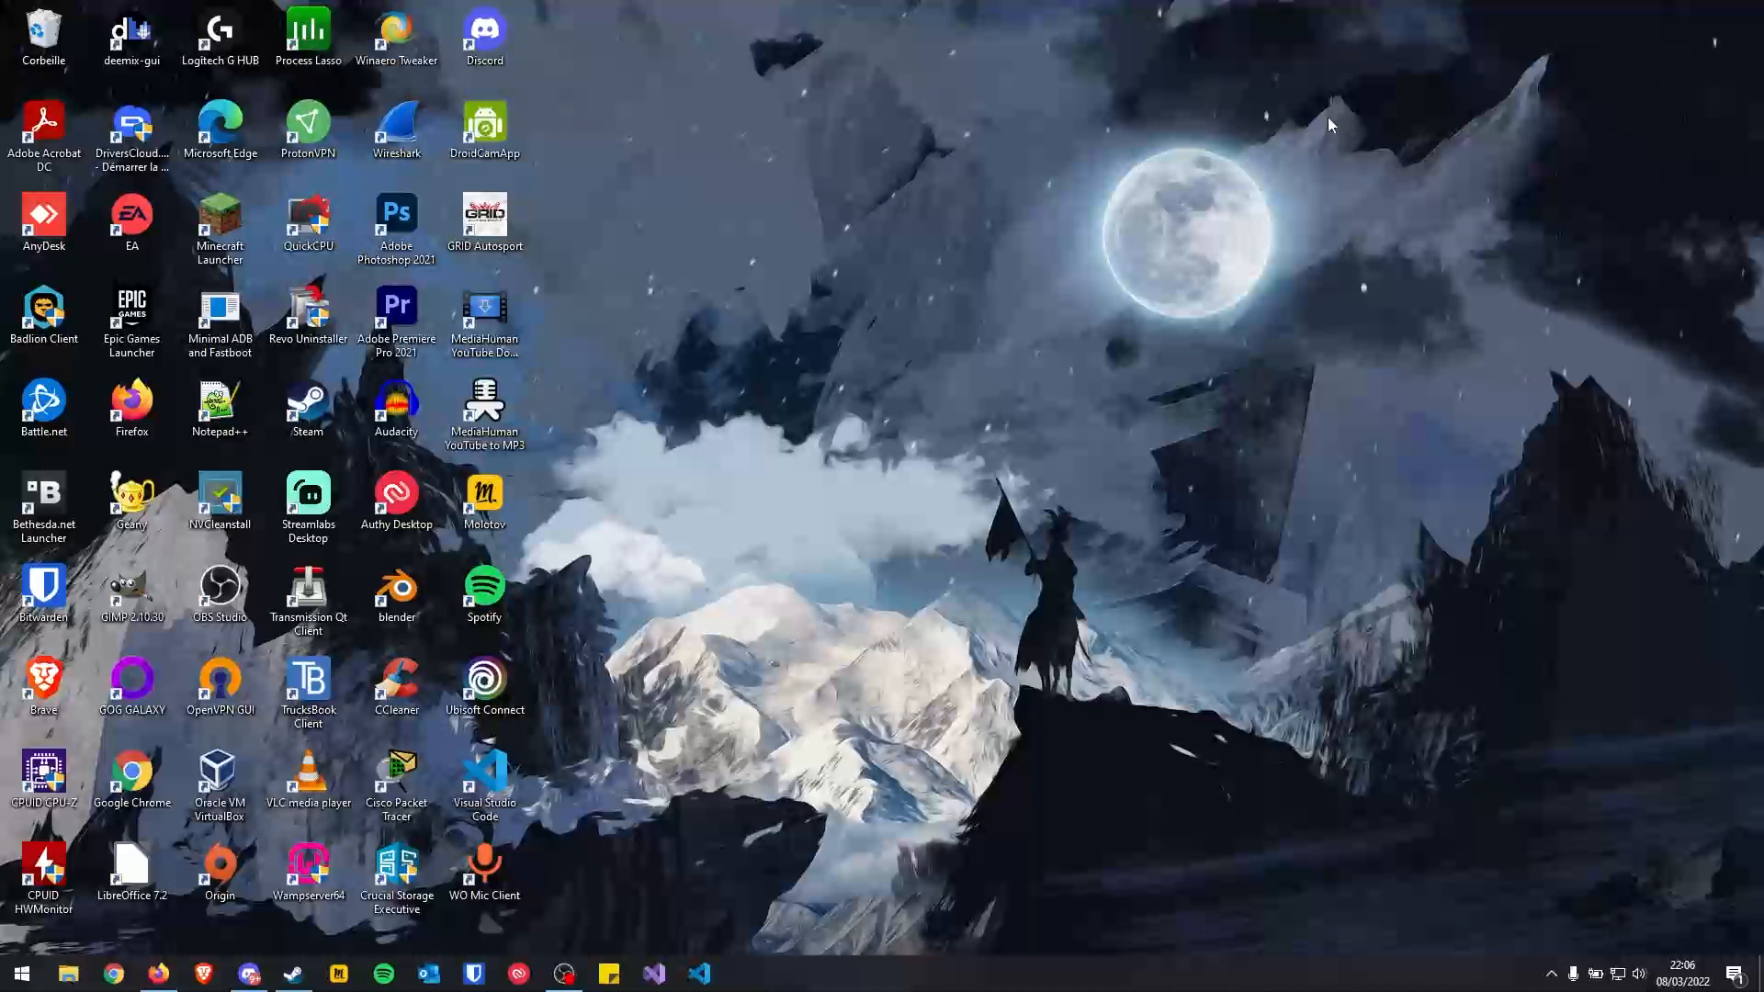
right_click(1064, 452)
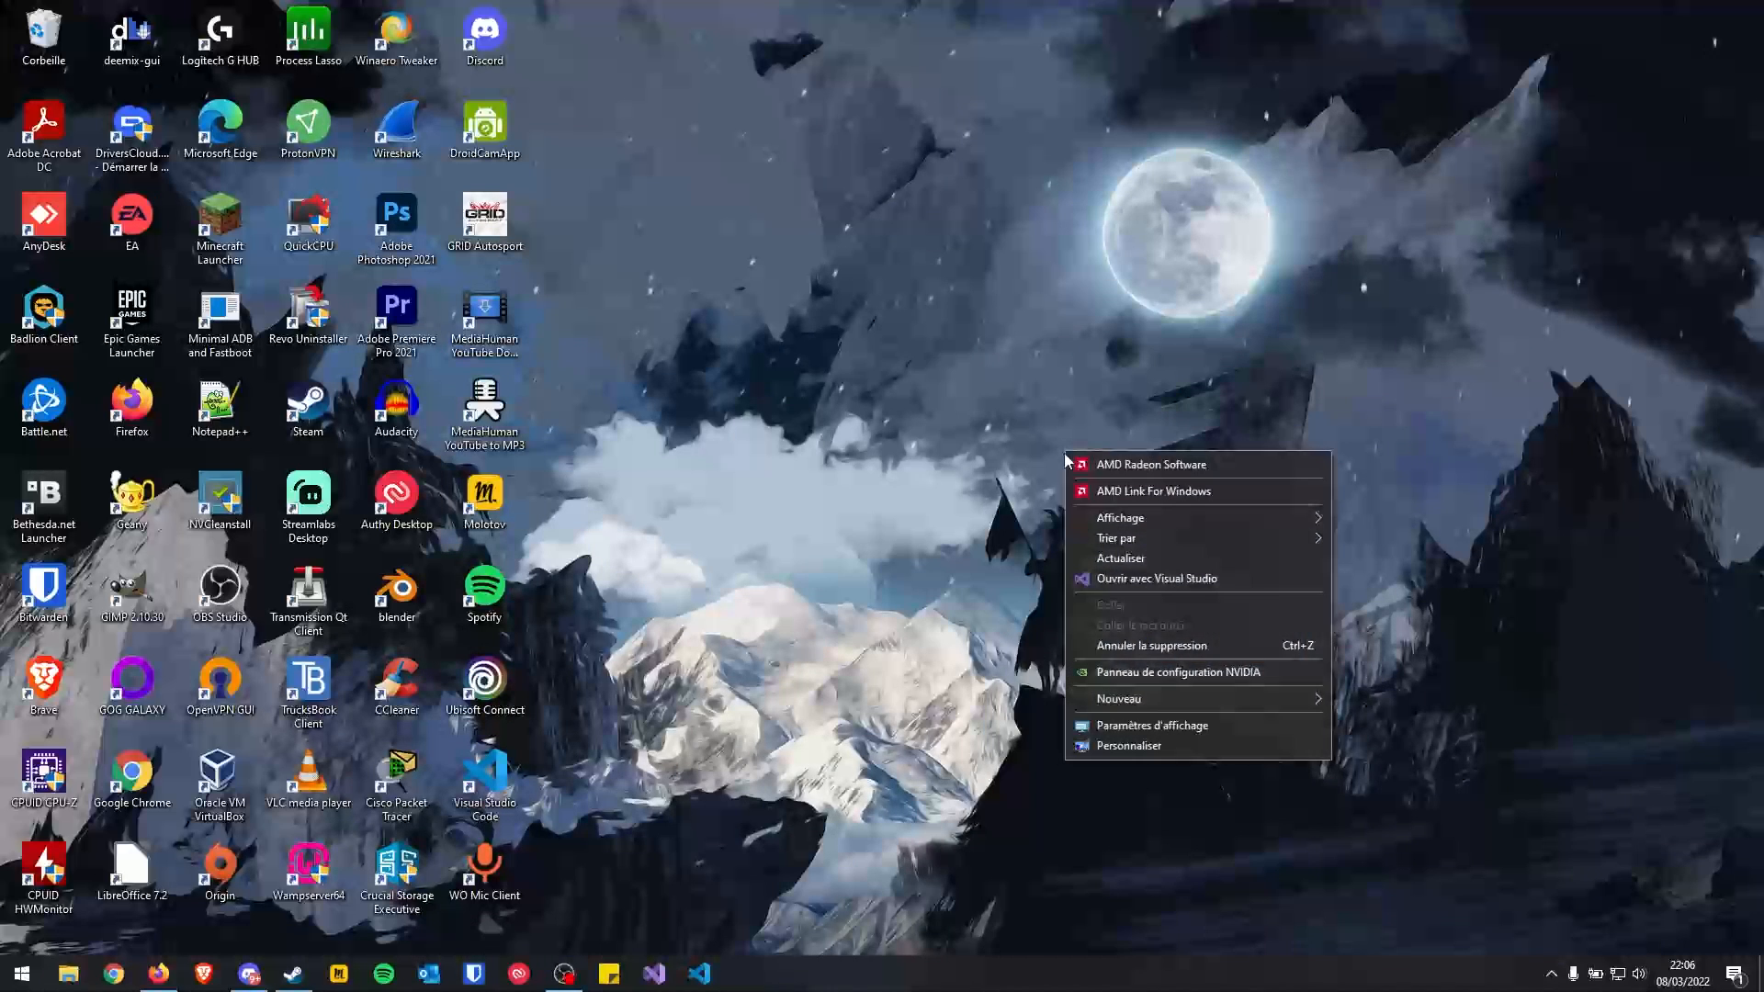
left_click(1126, 674)
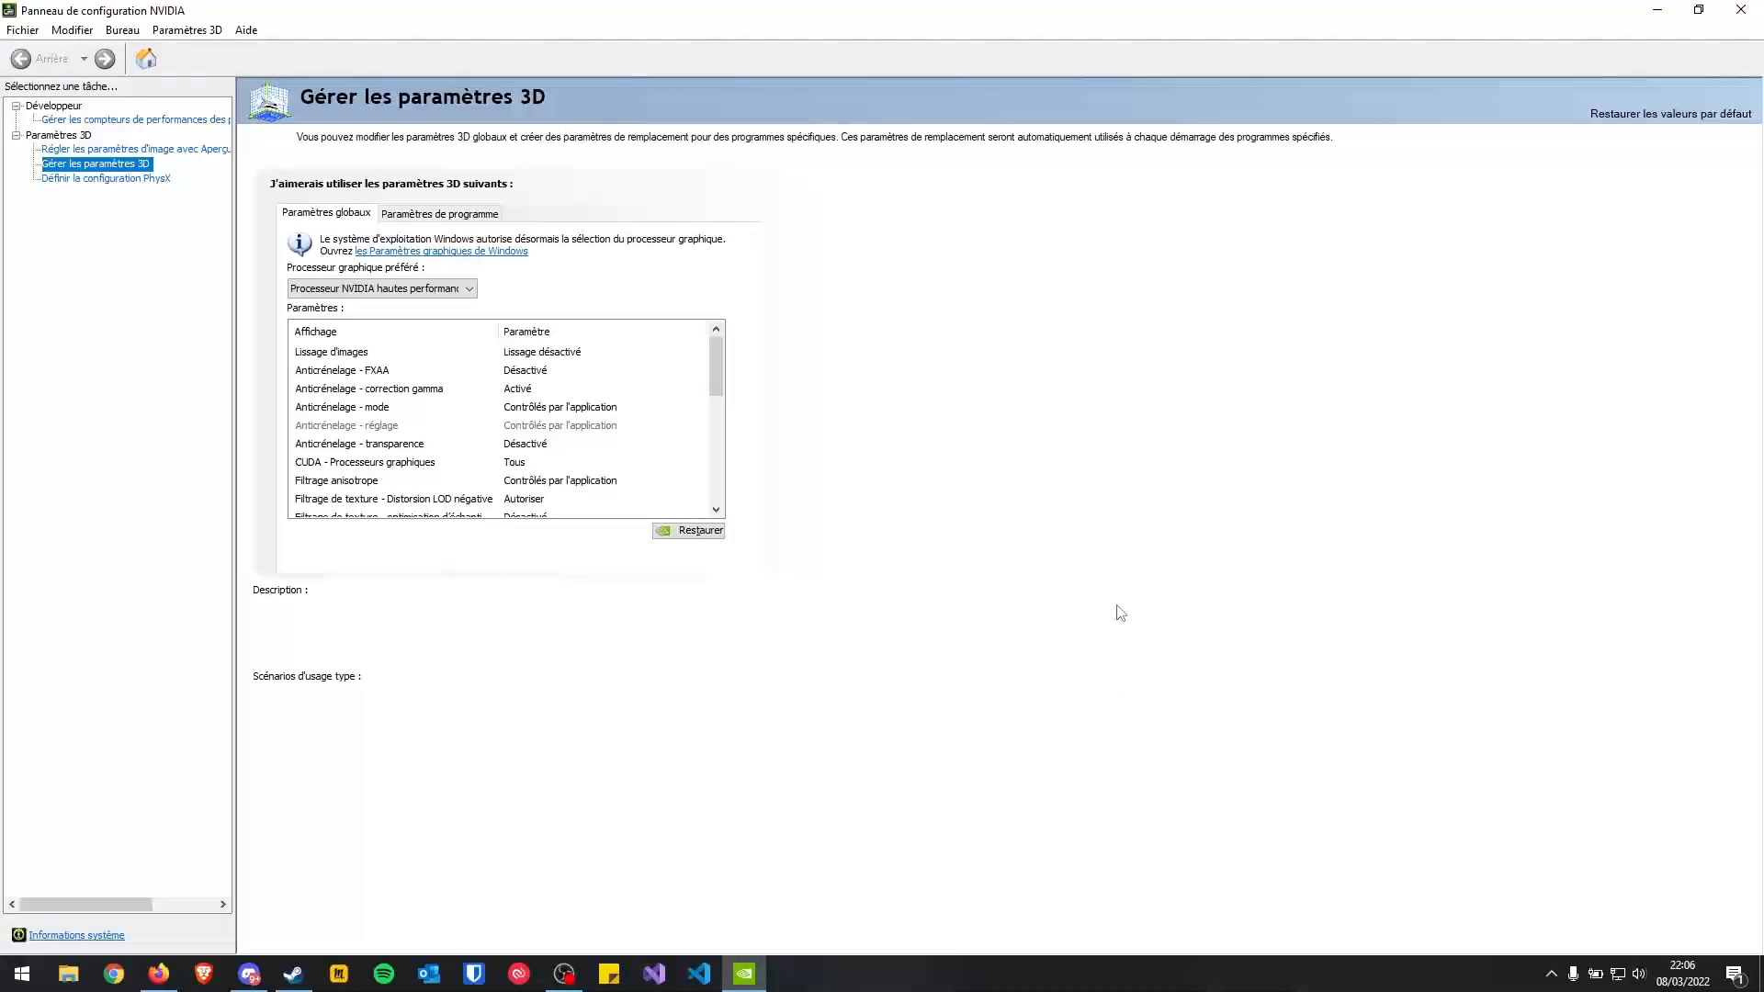
left_click(427, 217)
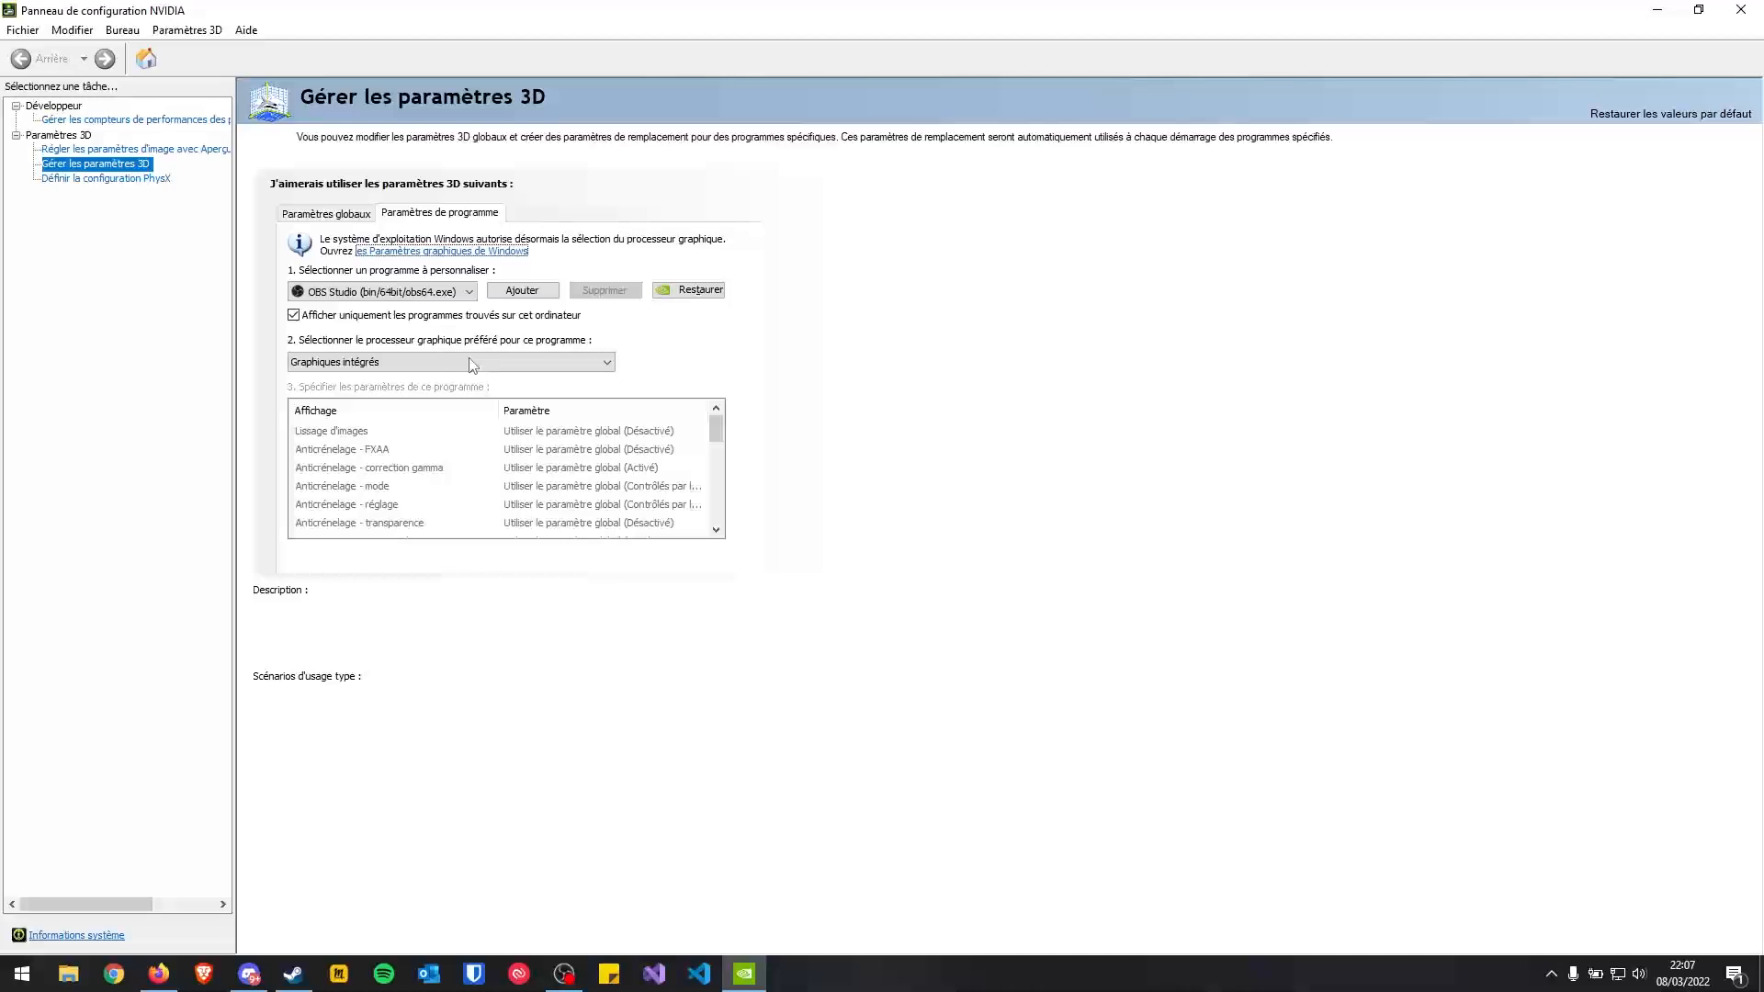
Look through the customizable programs and the recently used programs available to add, and close the Ajouter dialog without adding one
left_click(405, 292)
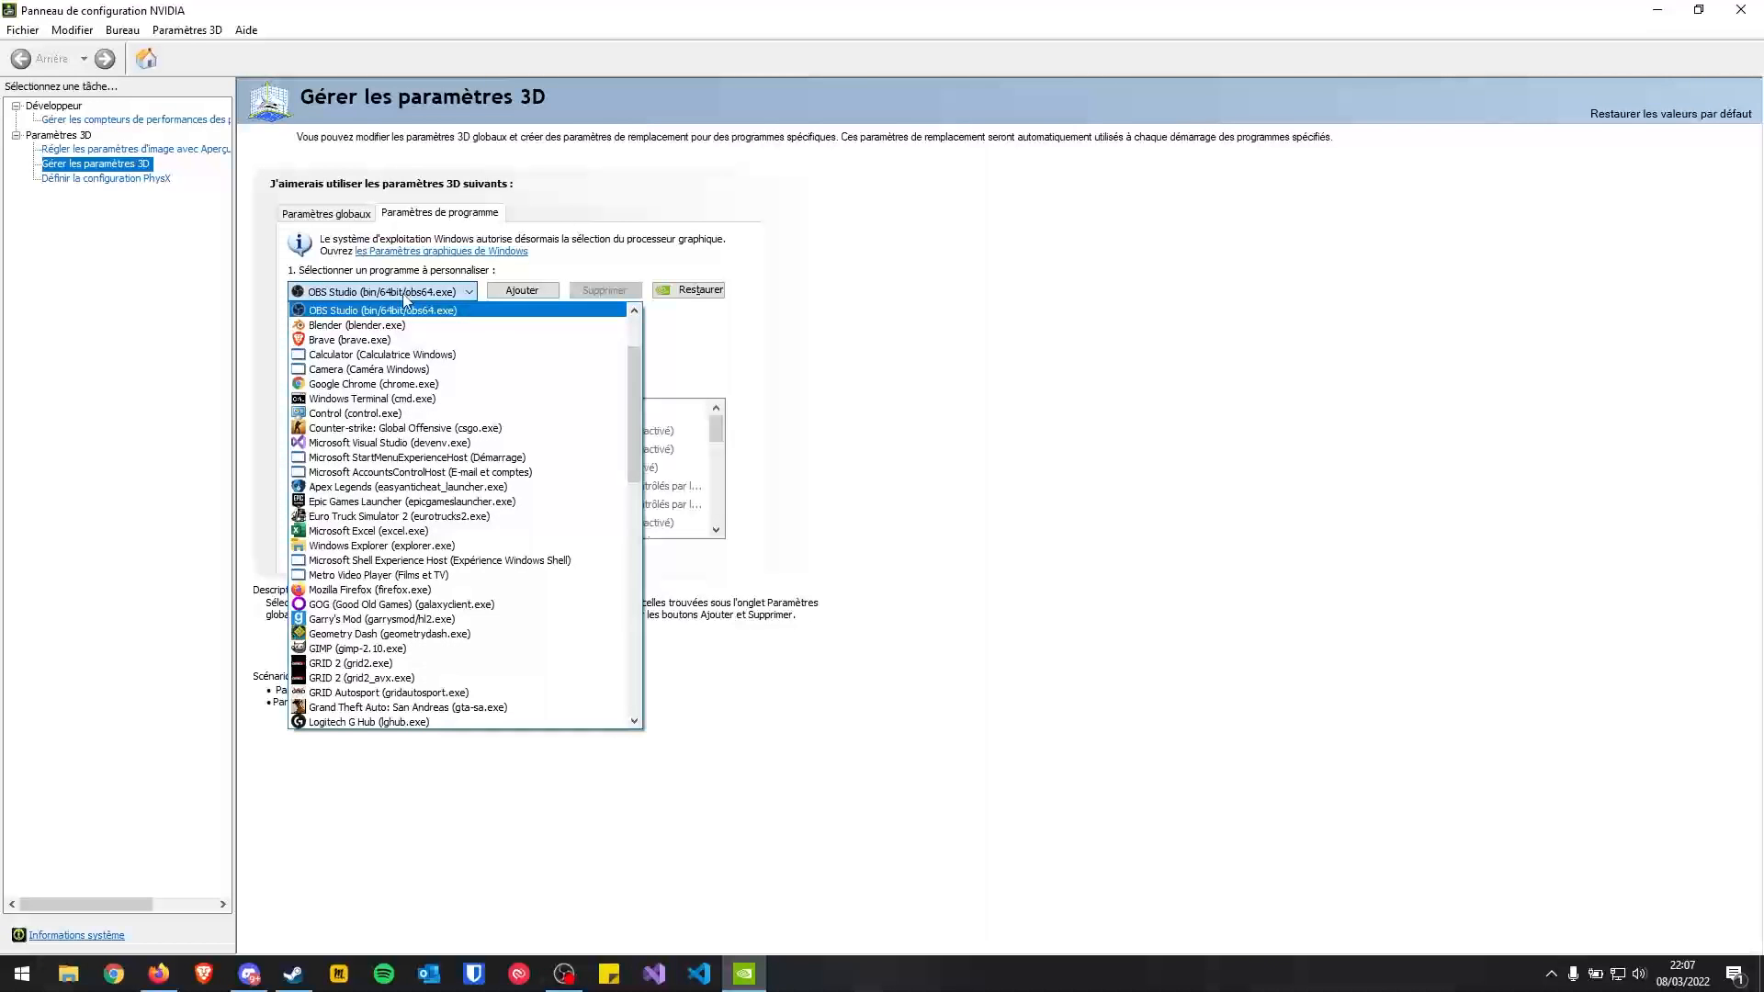
left_click(404, 303)
left_click(533, 293)
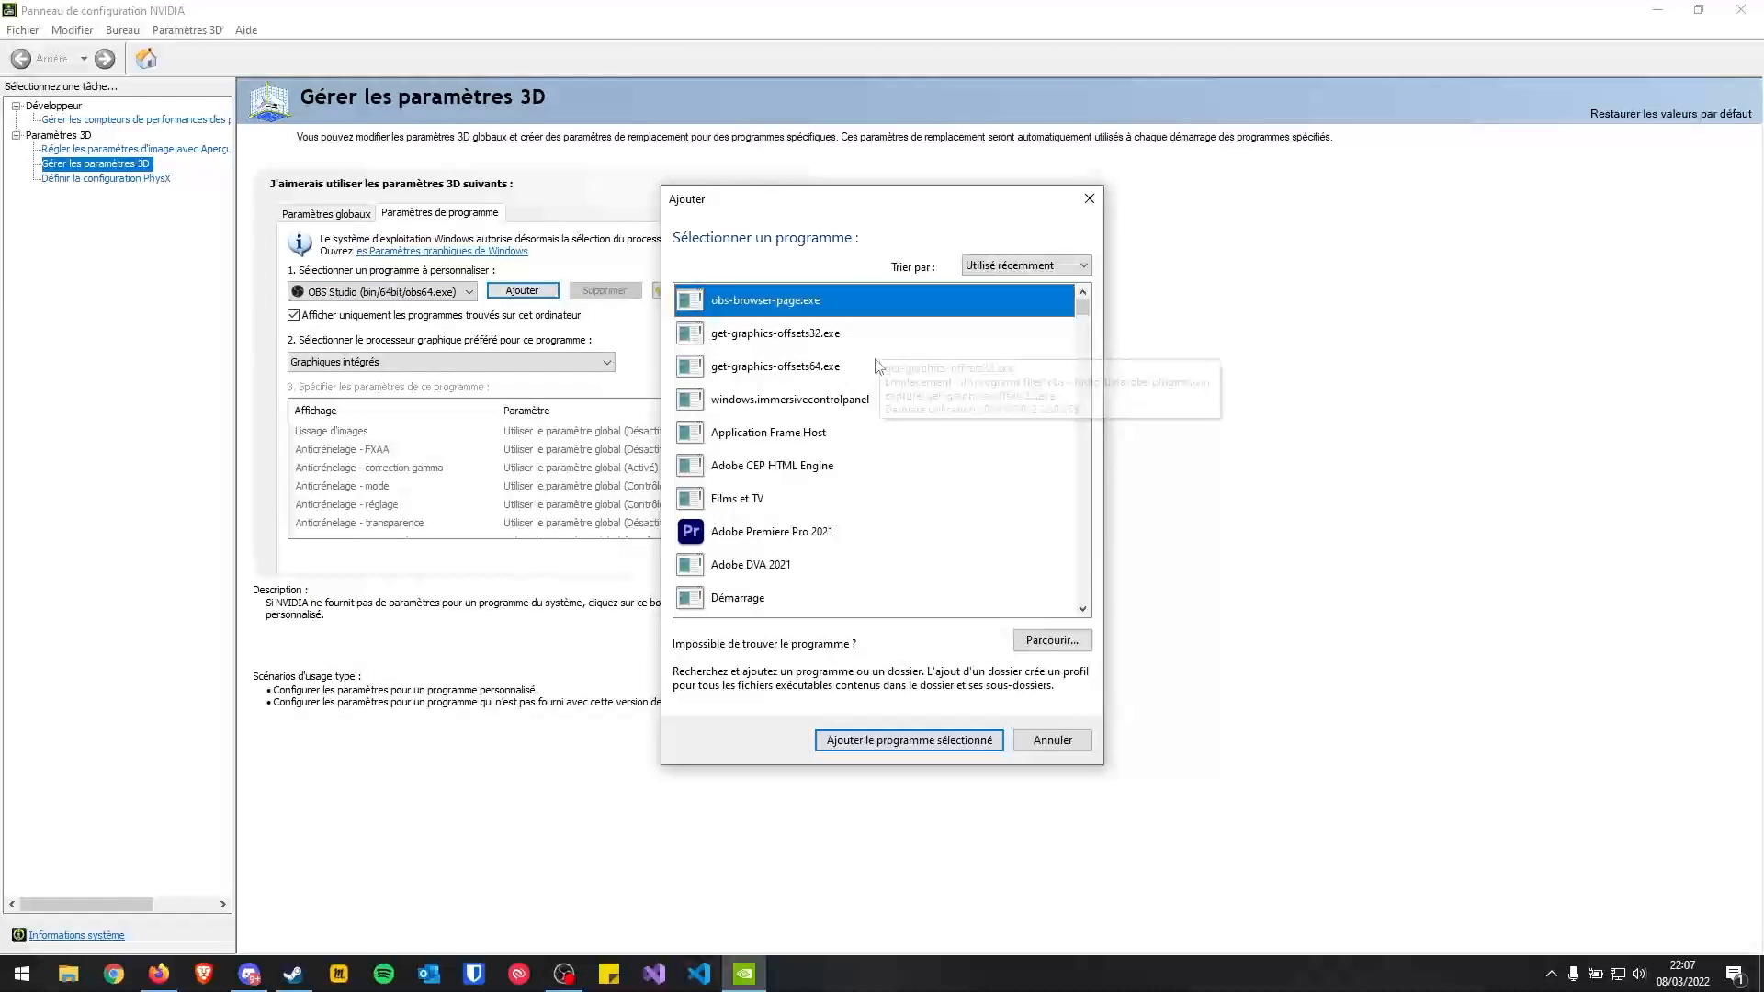
scroll(886, 395, "down", 6)
scroll(827, 460, "up", 4)
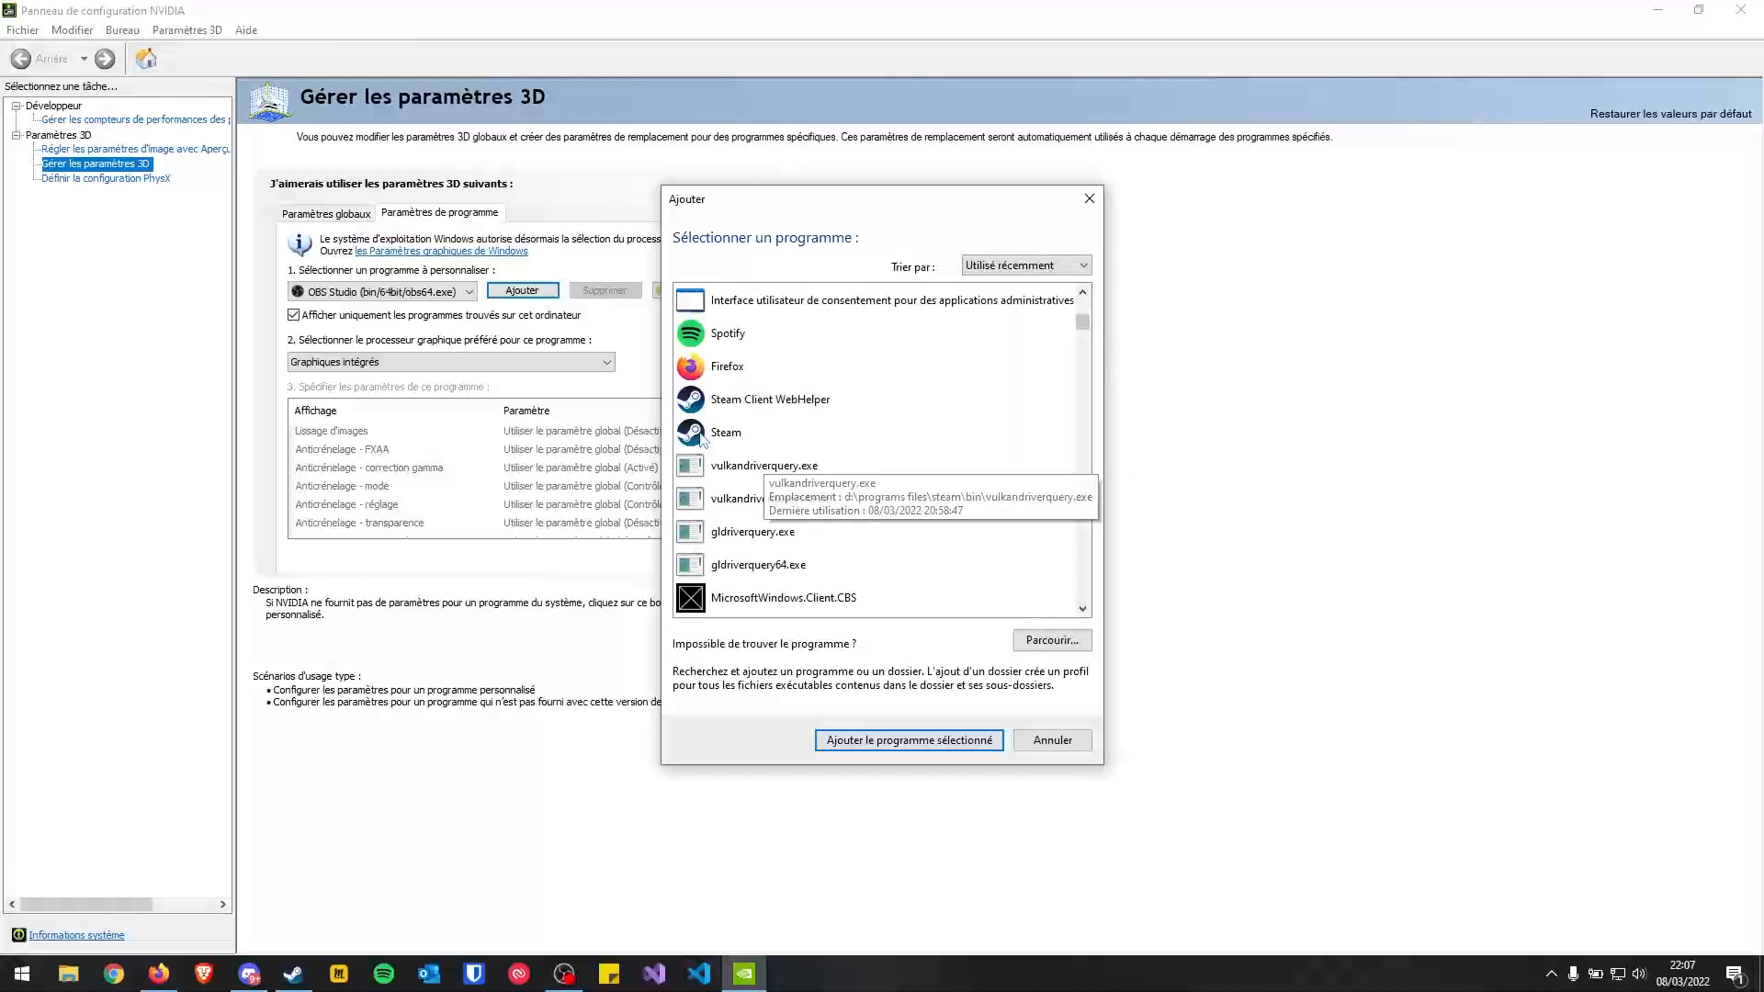
scroll(855, 444, "down", 10)
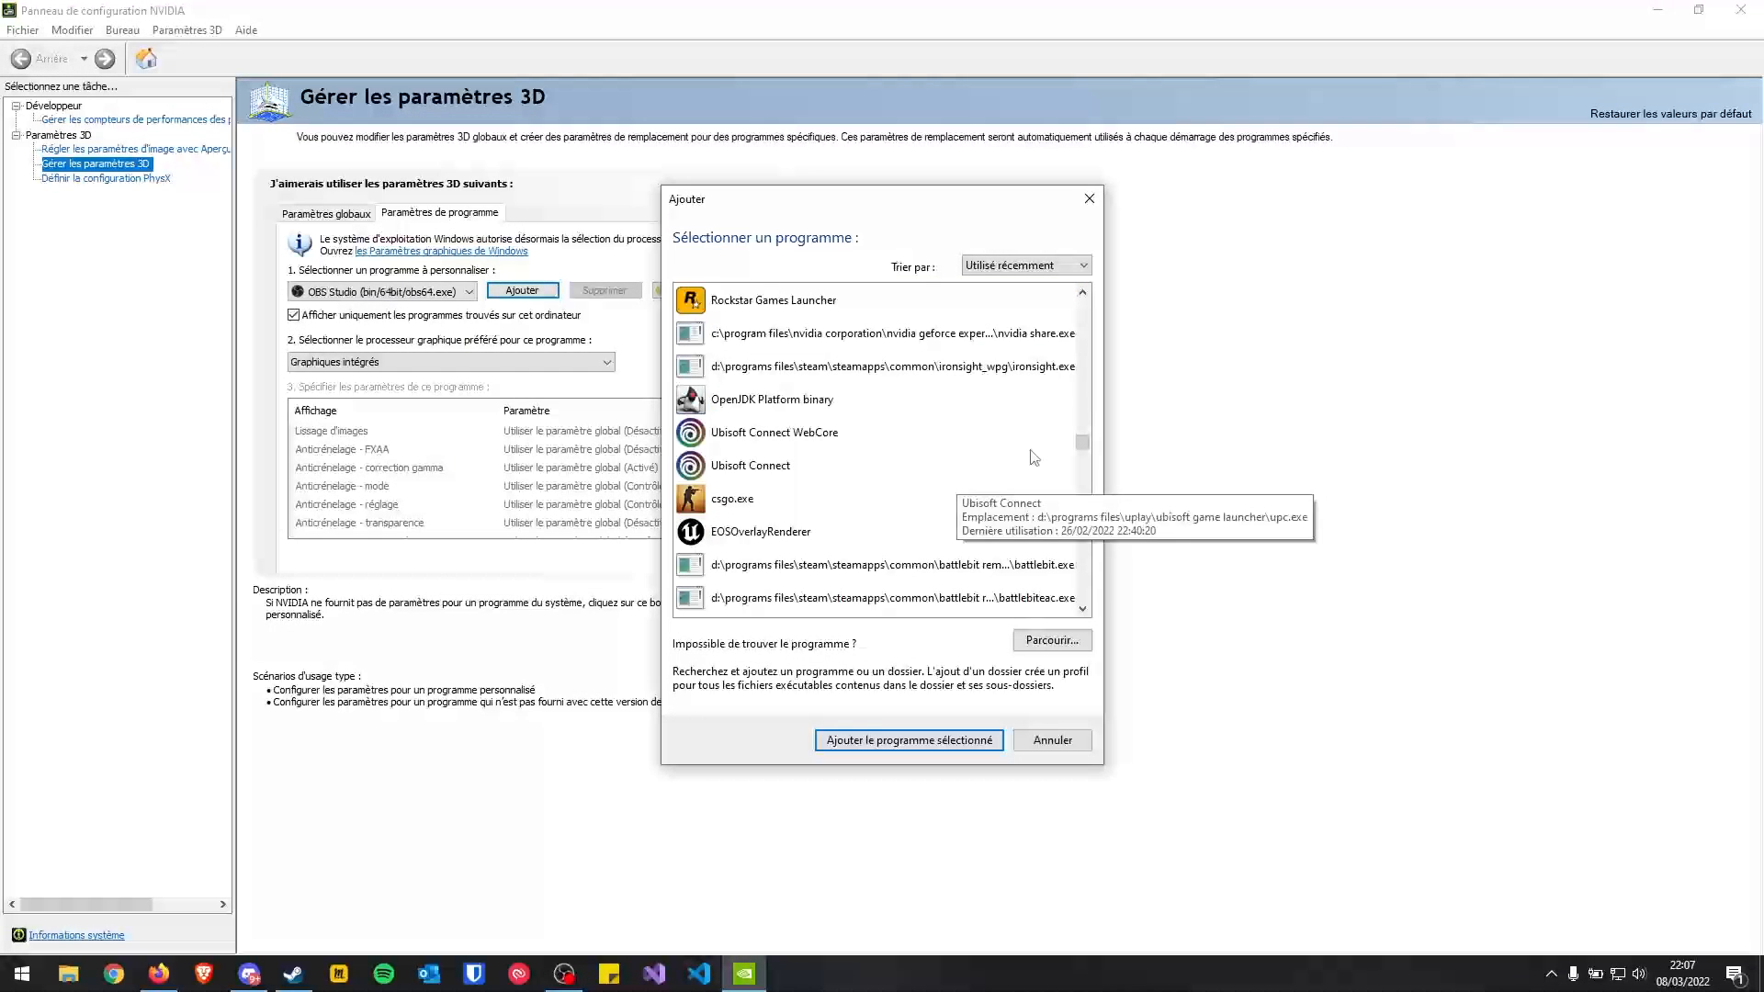
scroll(840, 453, "up", 10)
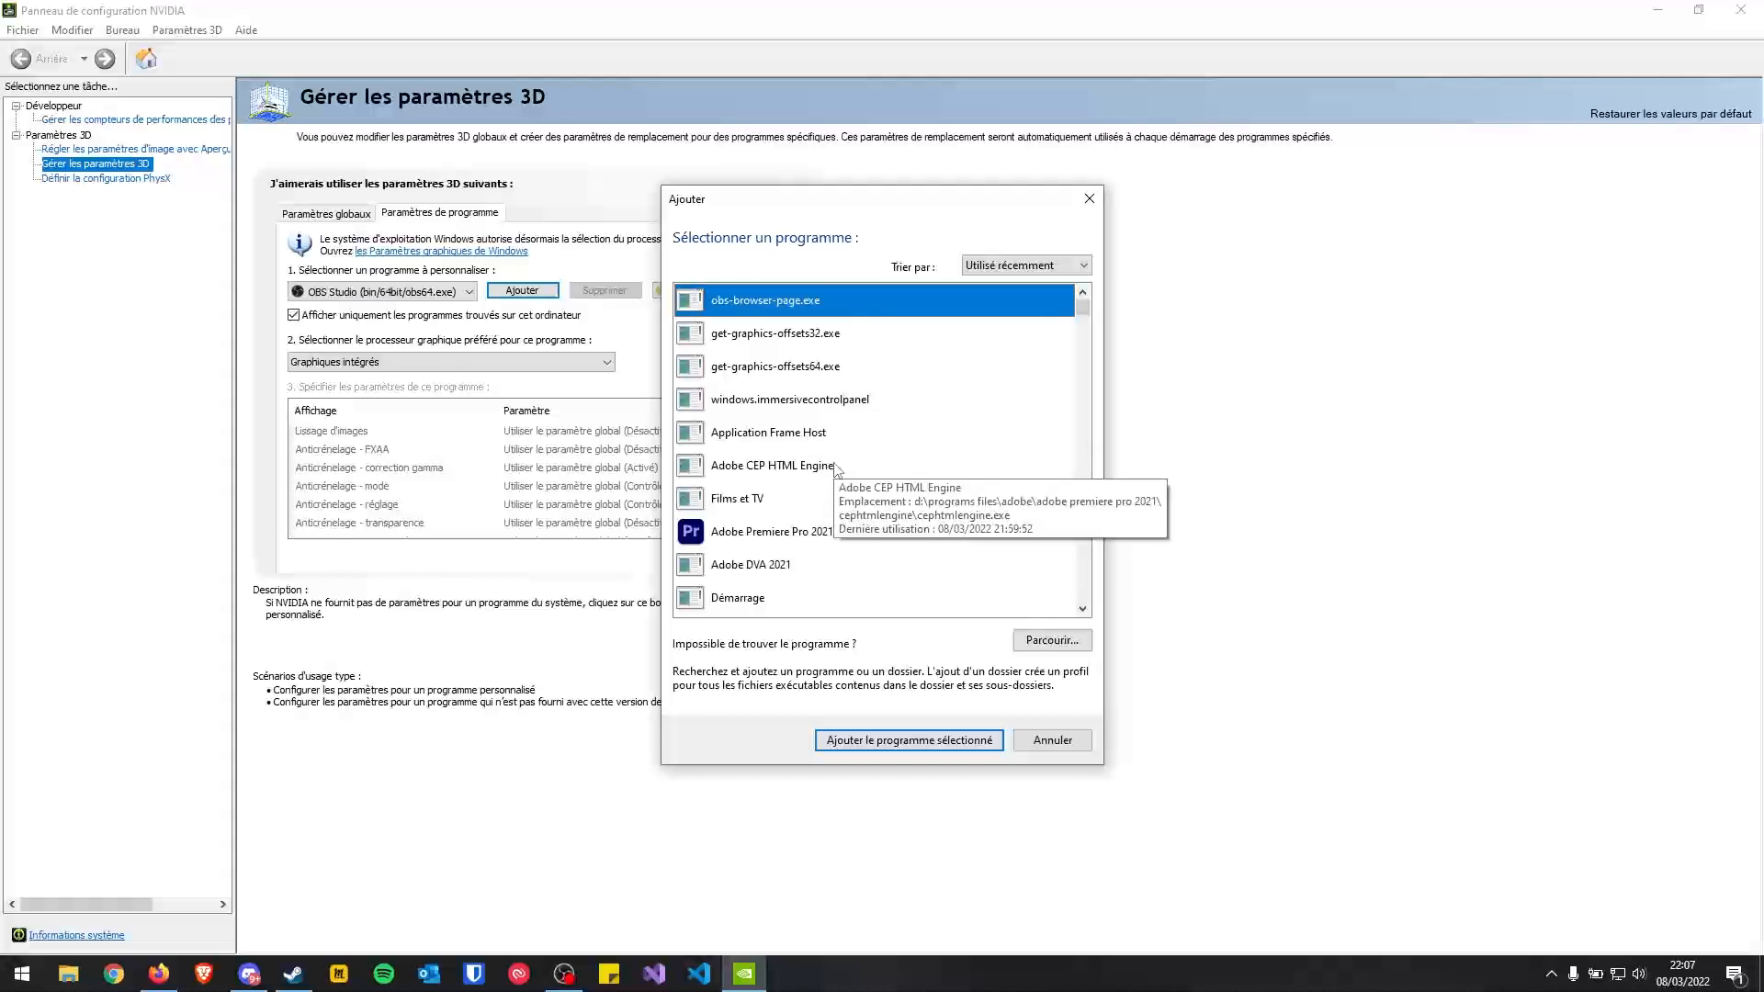
left_click(1089, 198)
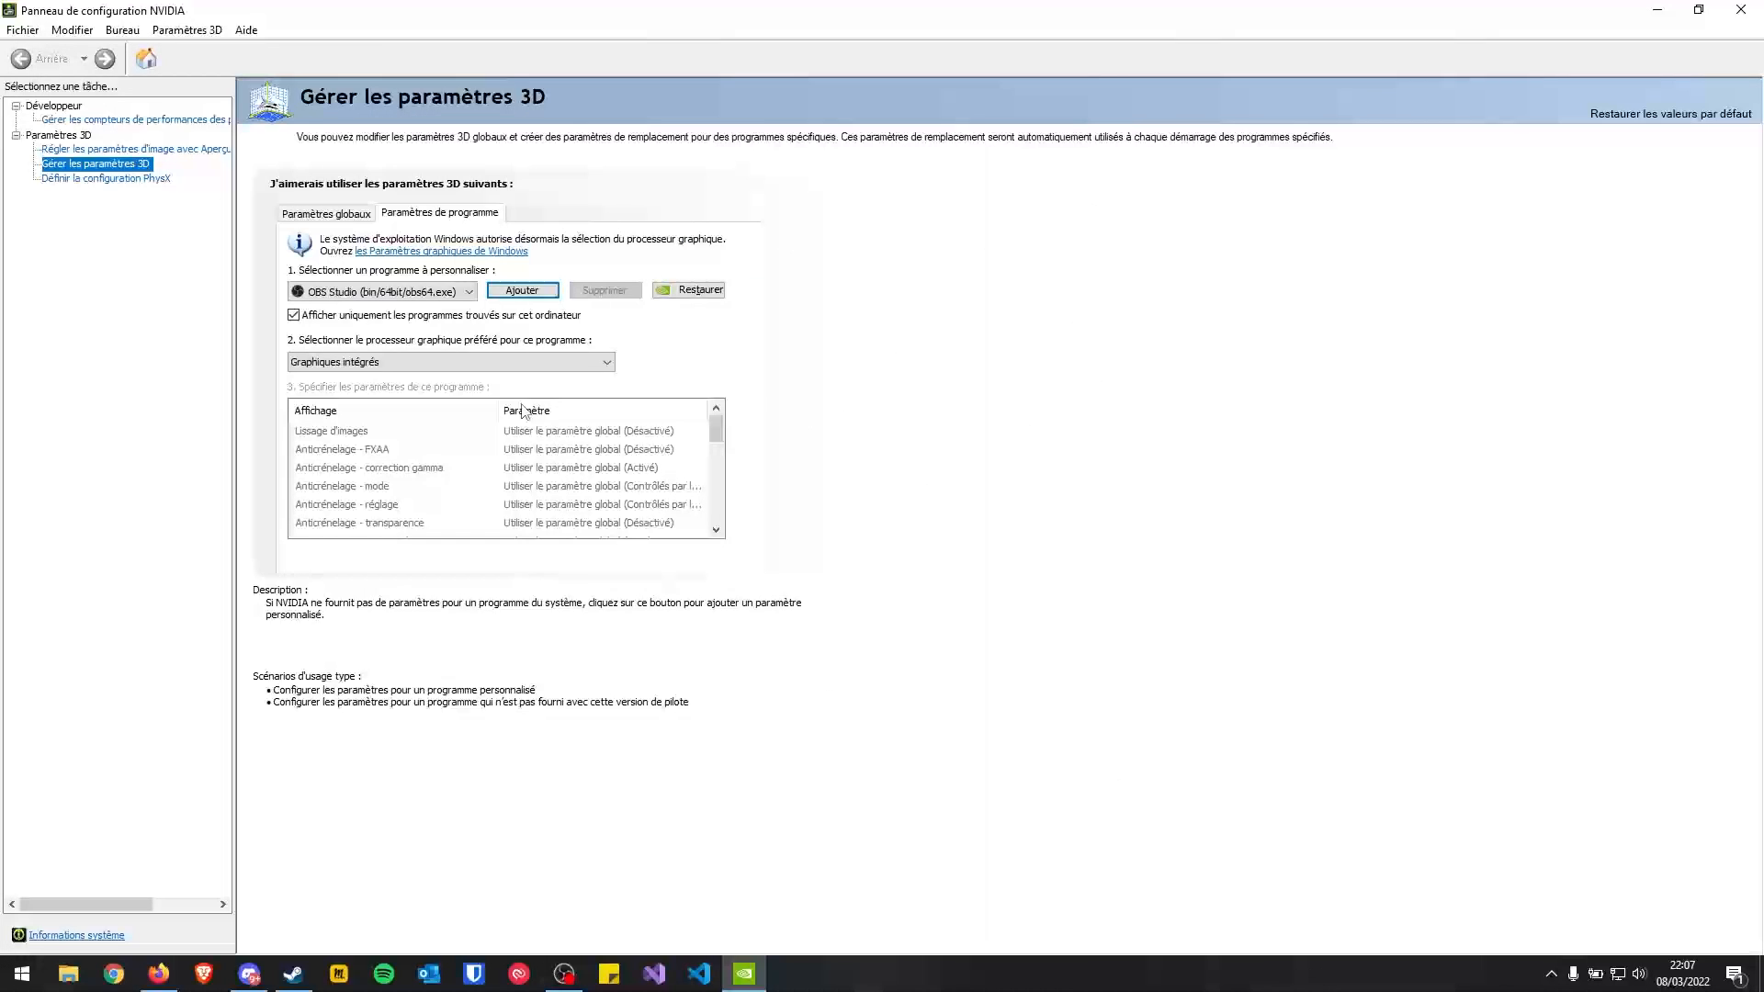
For OBS Studio (bin/64bit/obs64.exe), try the global graphics processor setting, apply Graphiques intégrés instead, and close the NVIDIA Control Panel
left_click(398, 293)
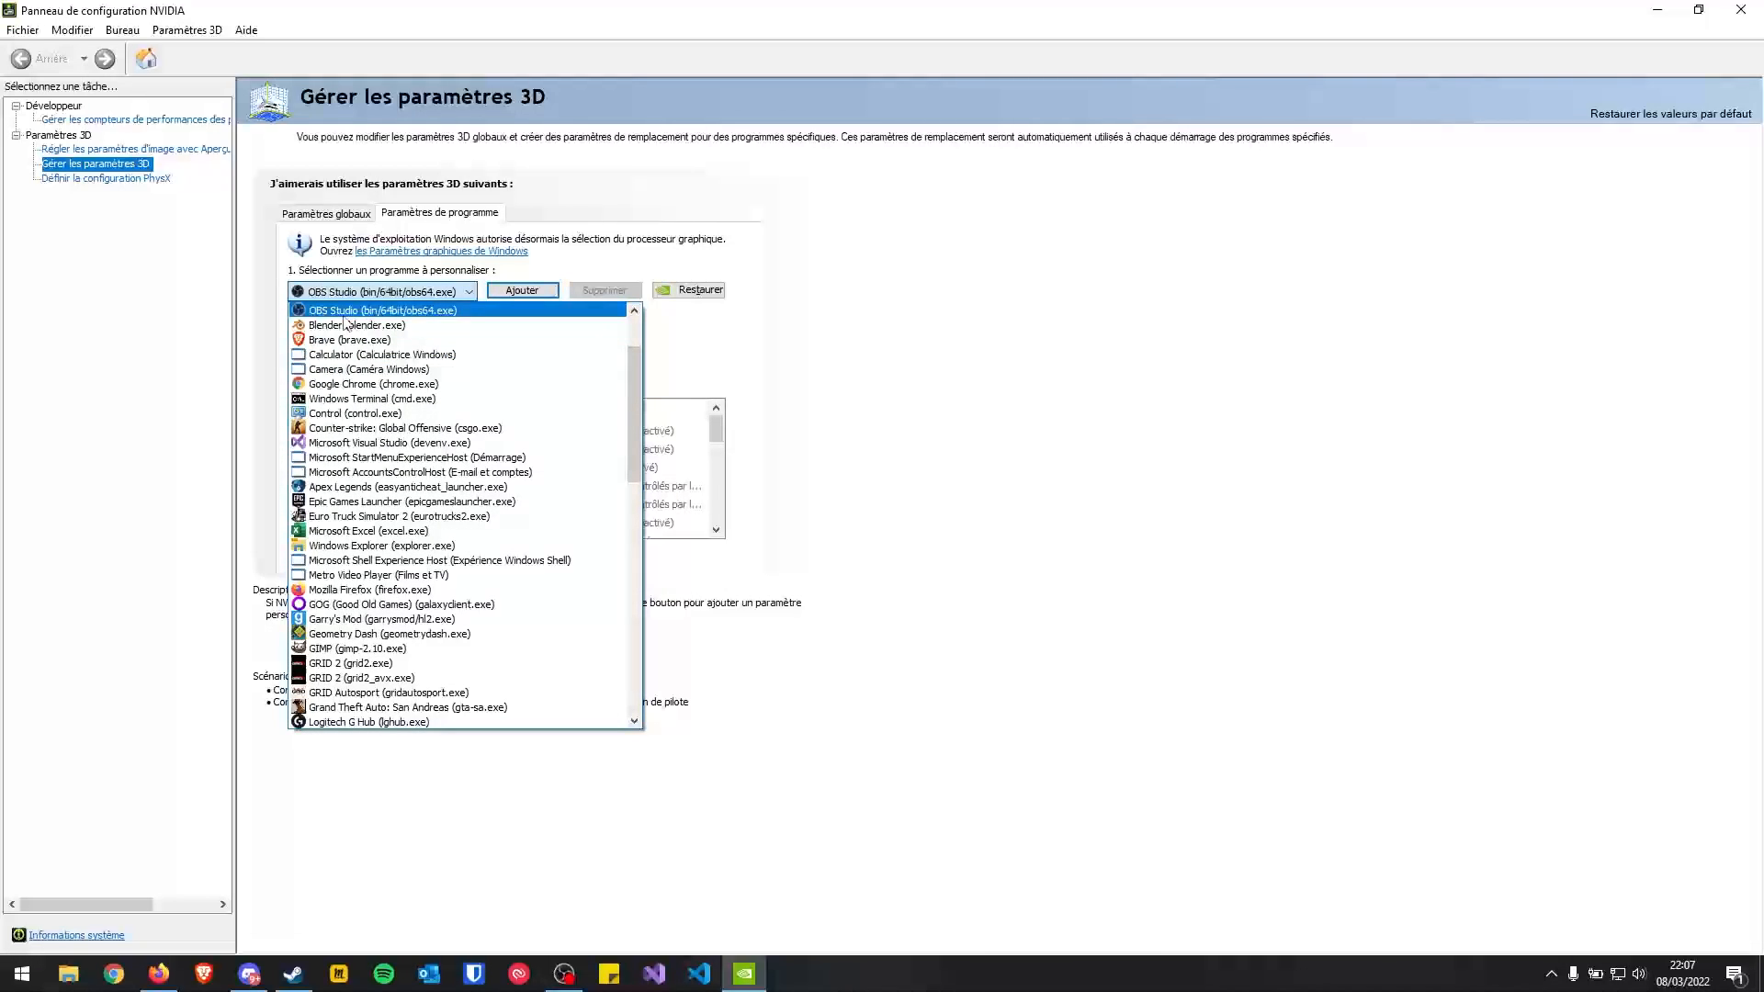
left_click(402, 313)
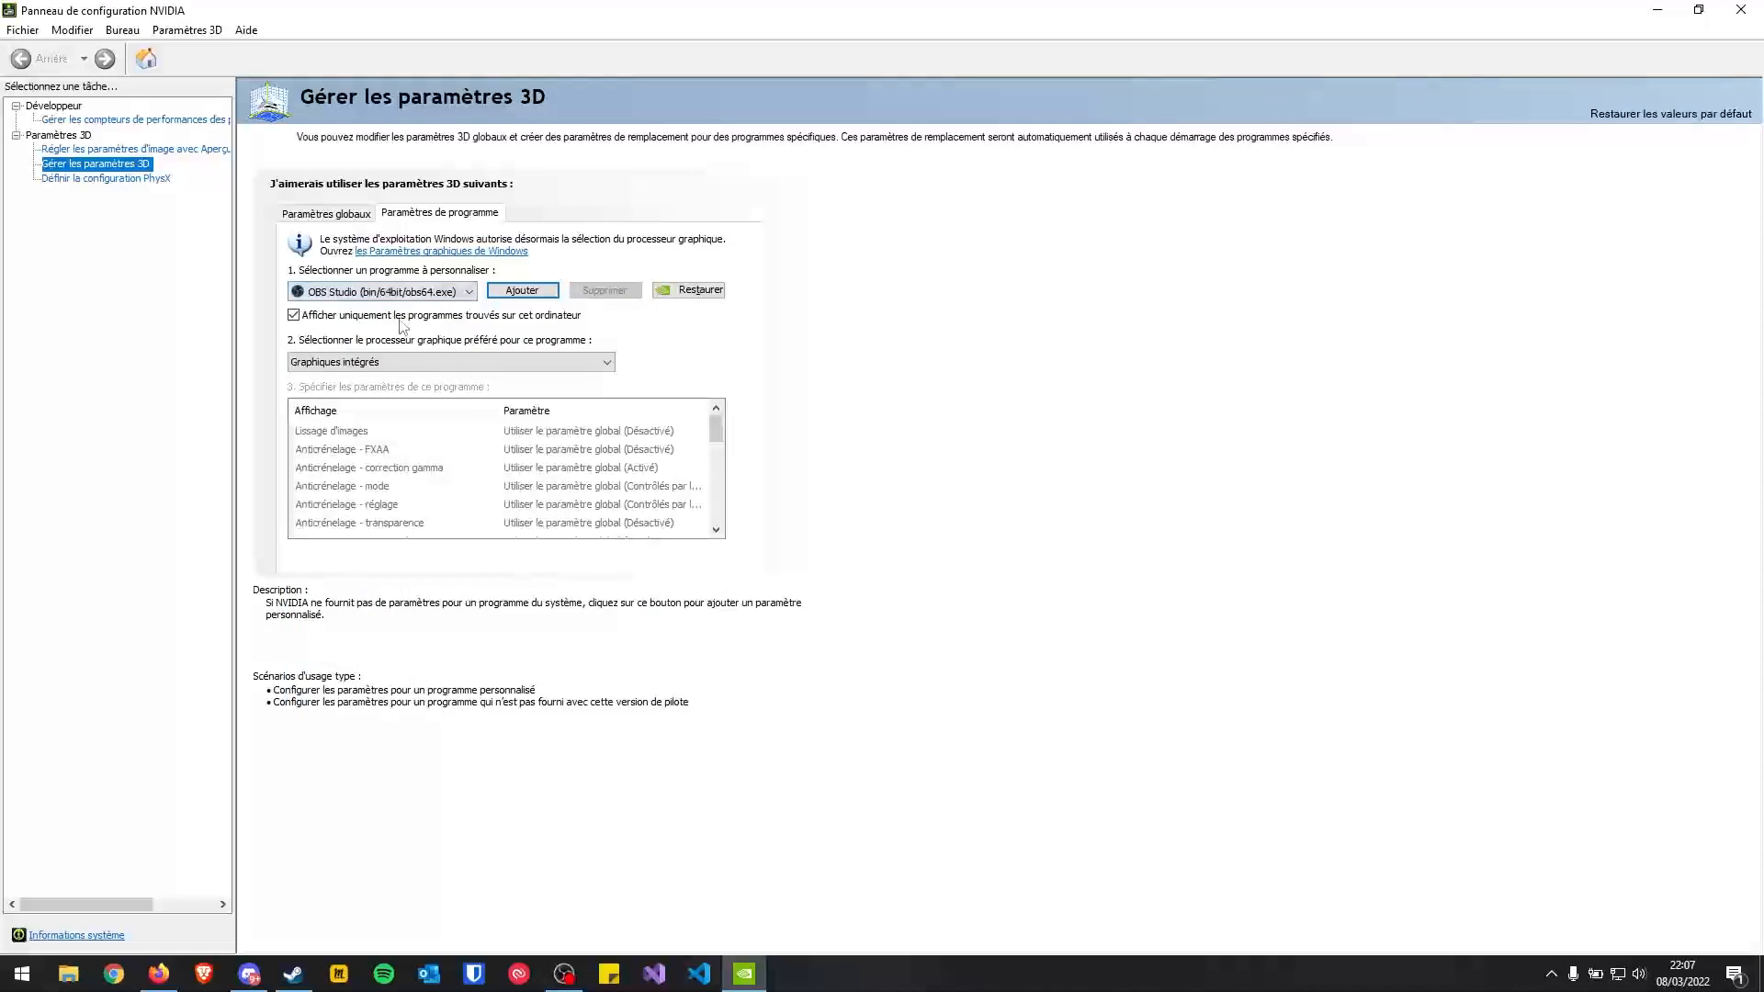
left_click(427, 362)
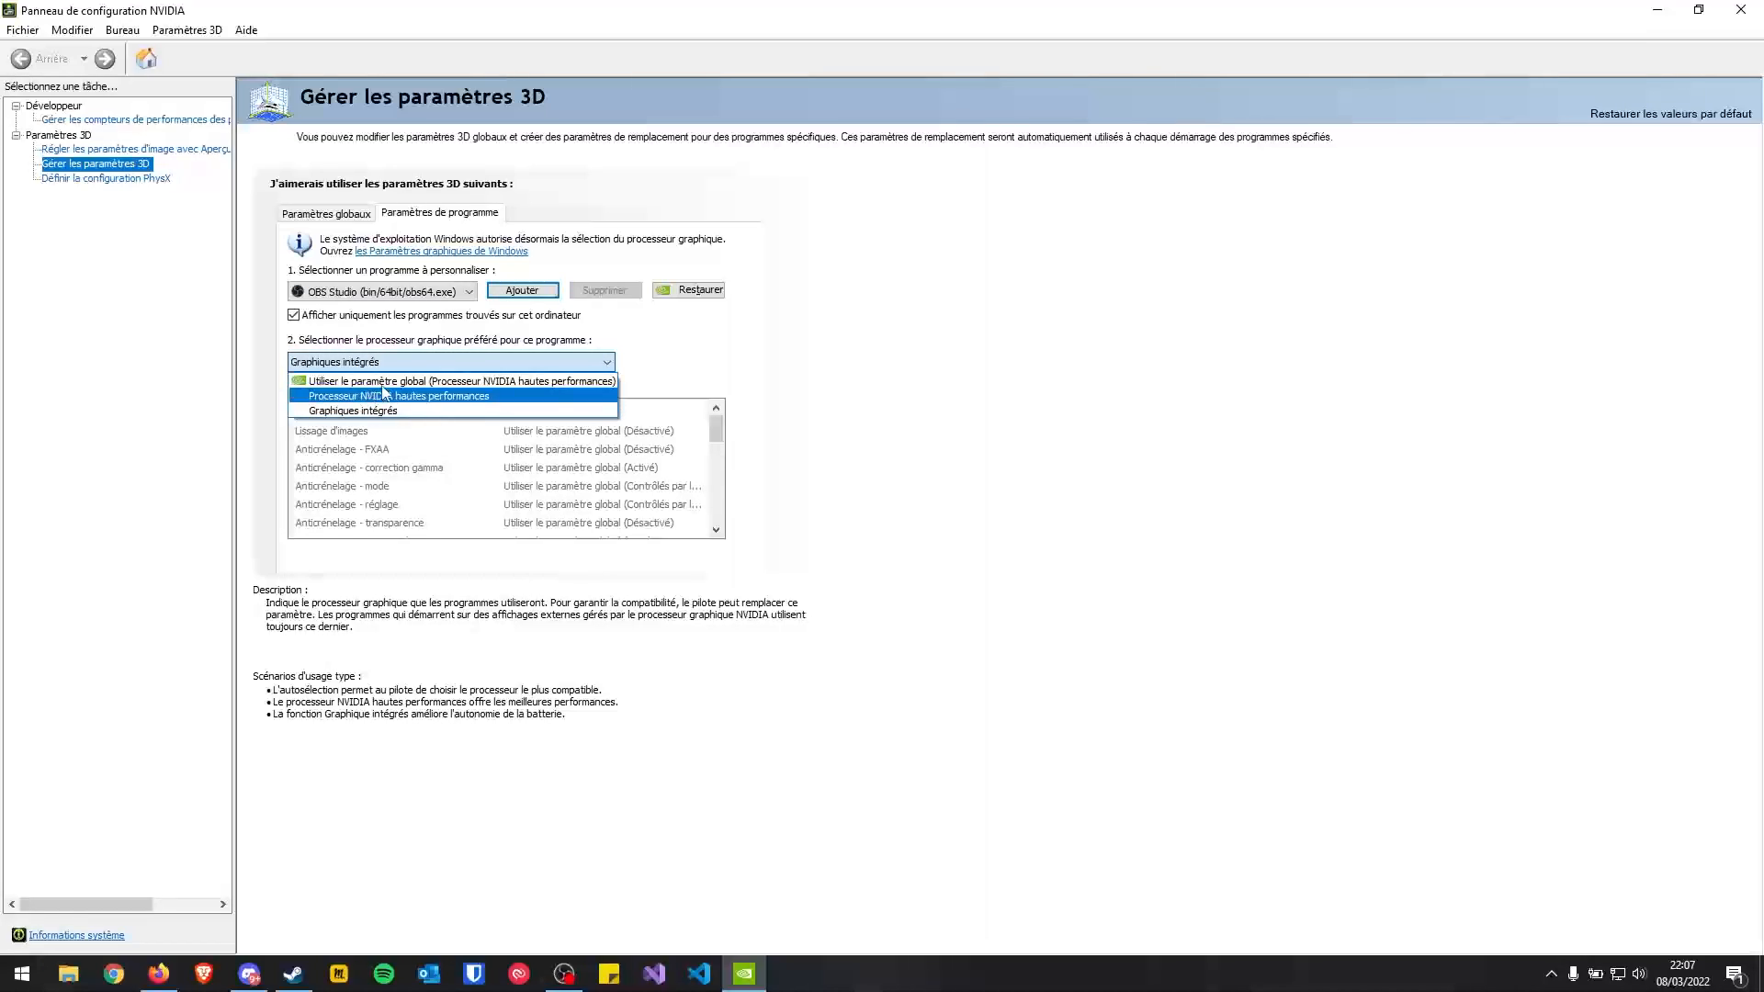
left_click(381, 379)
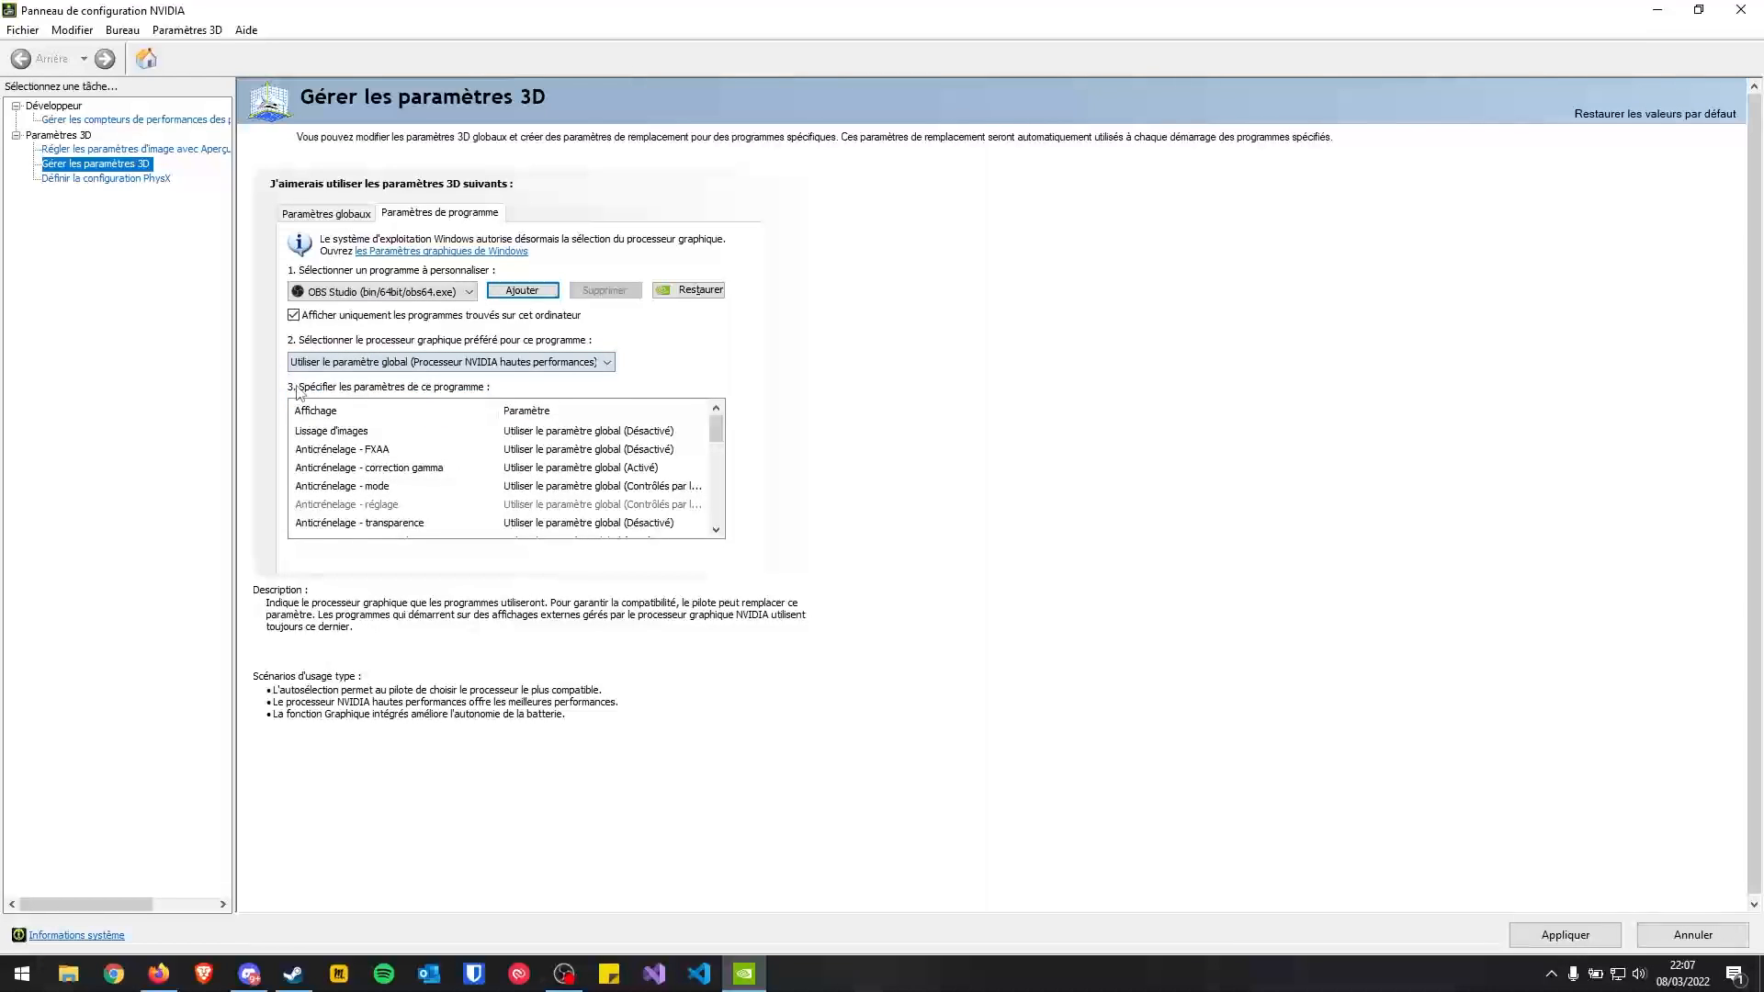
left_click(565, 369)
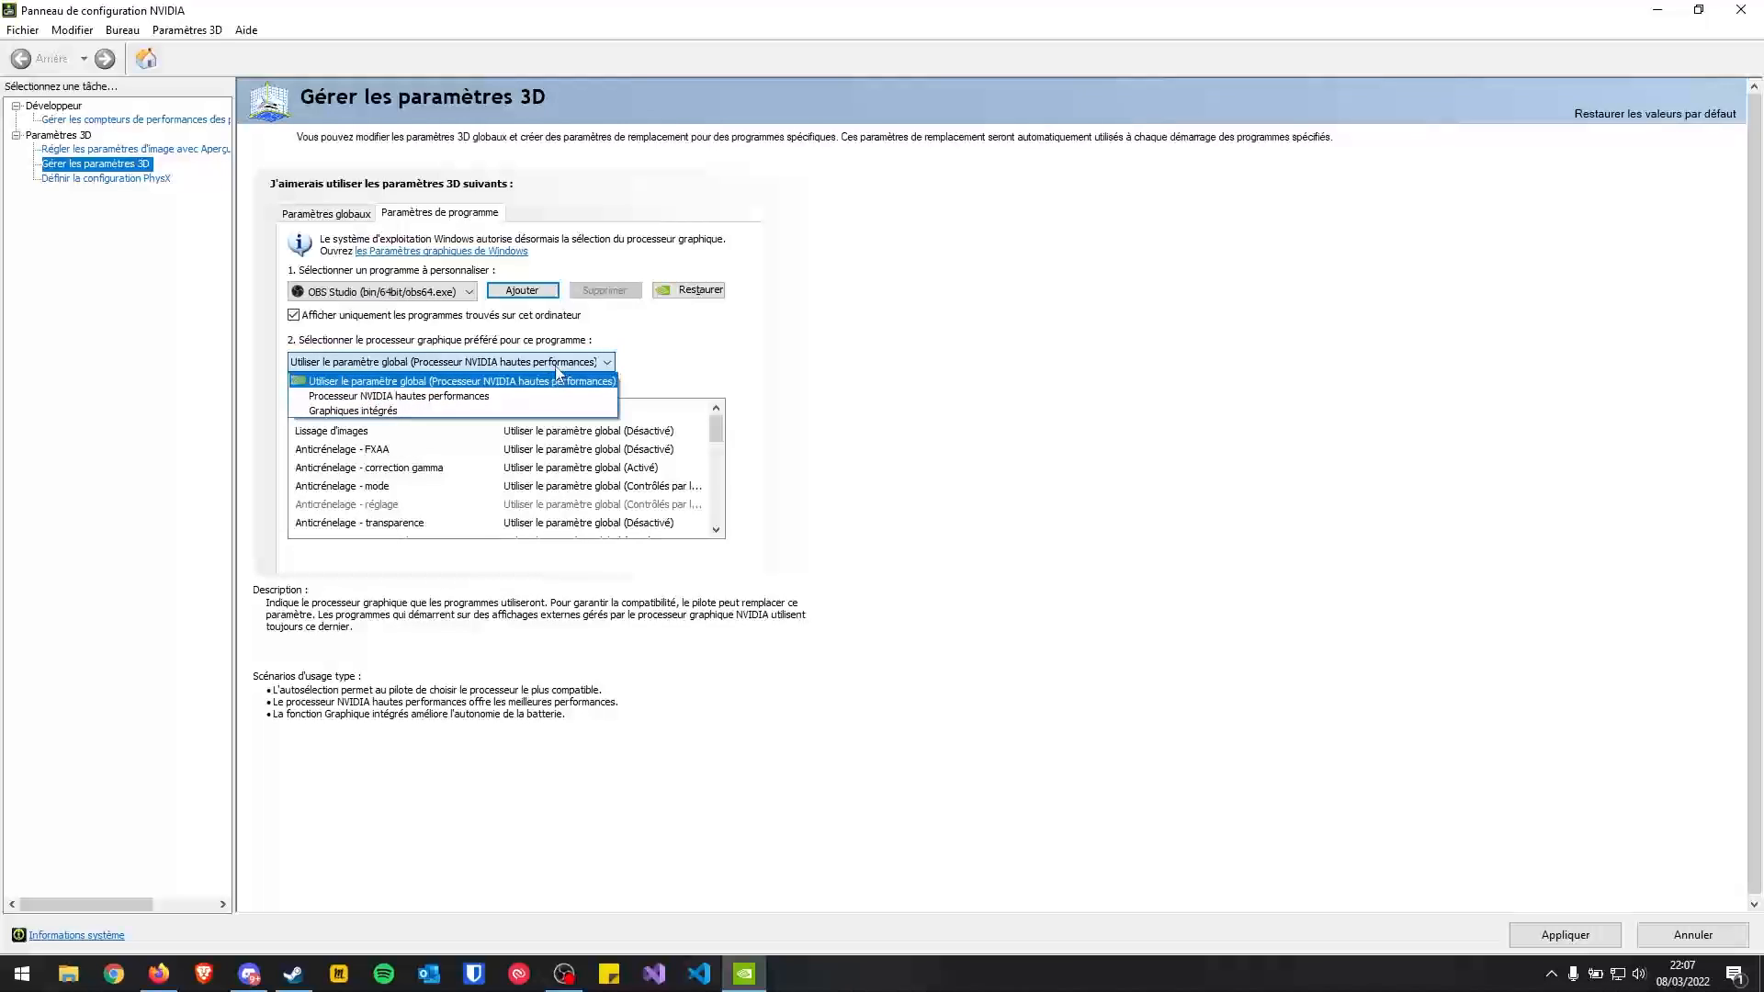
left_click(481, 417)
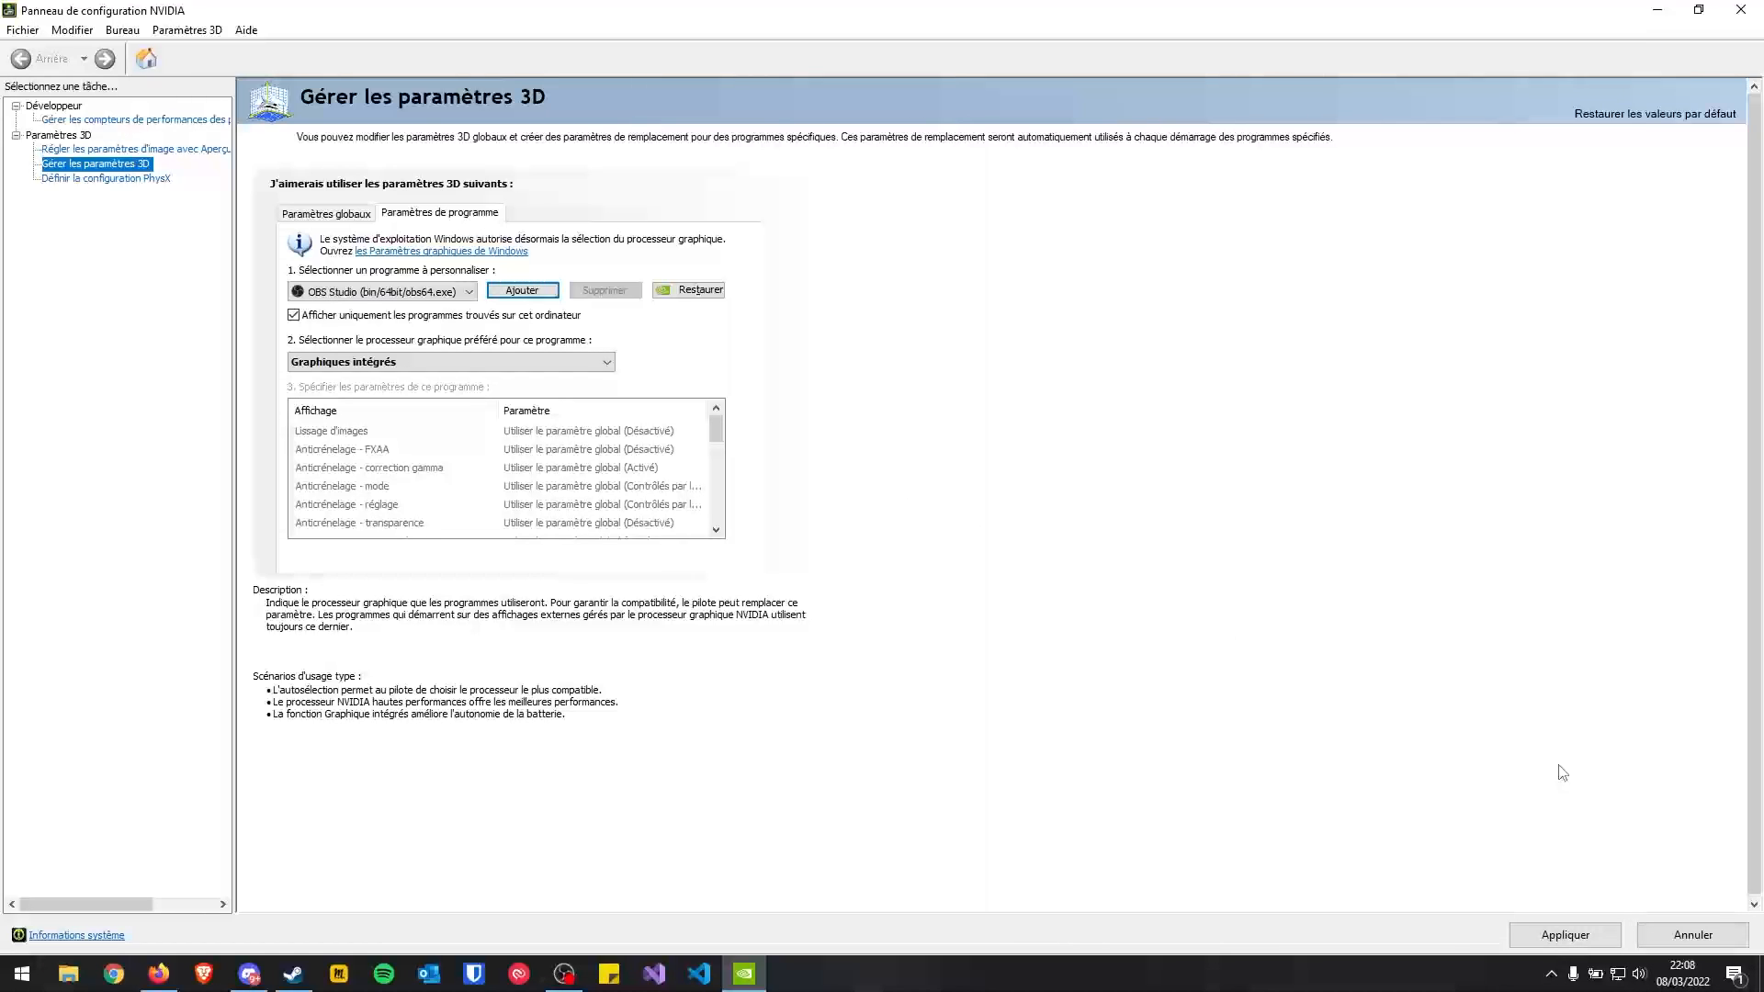
left_click(1562, 939)
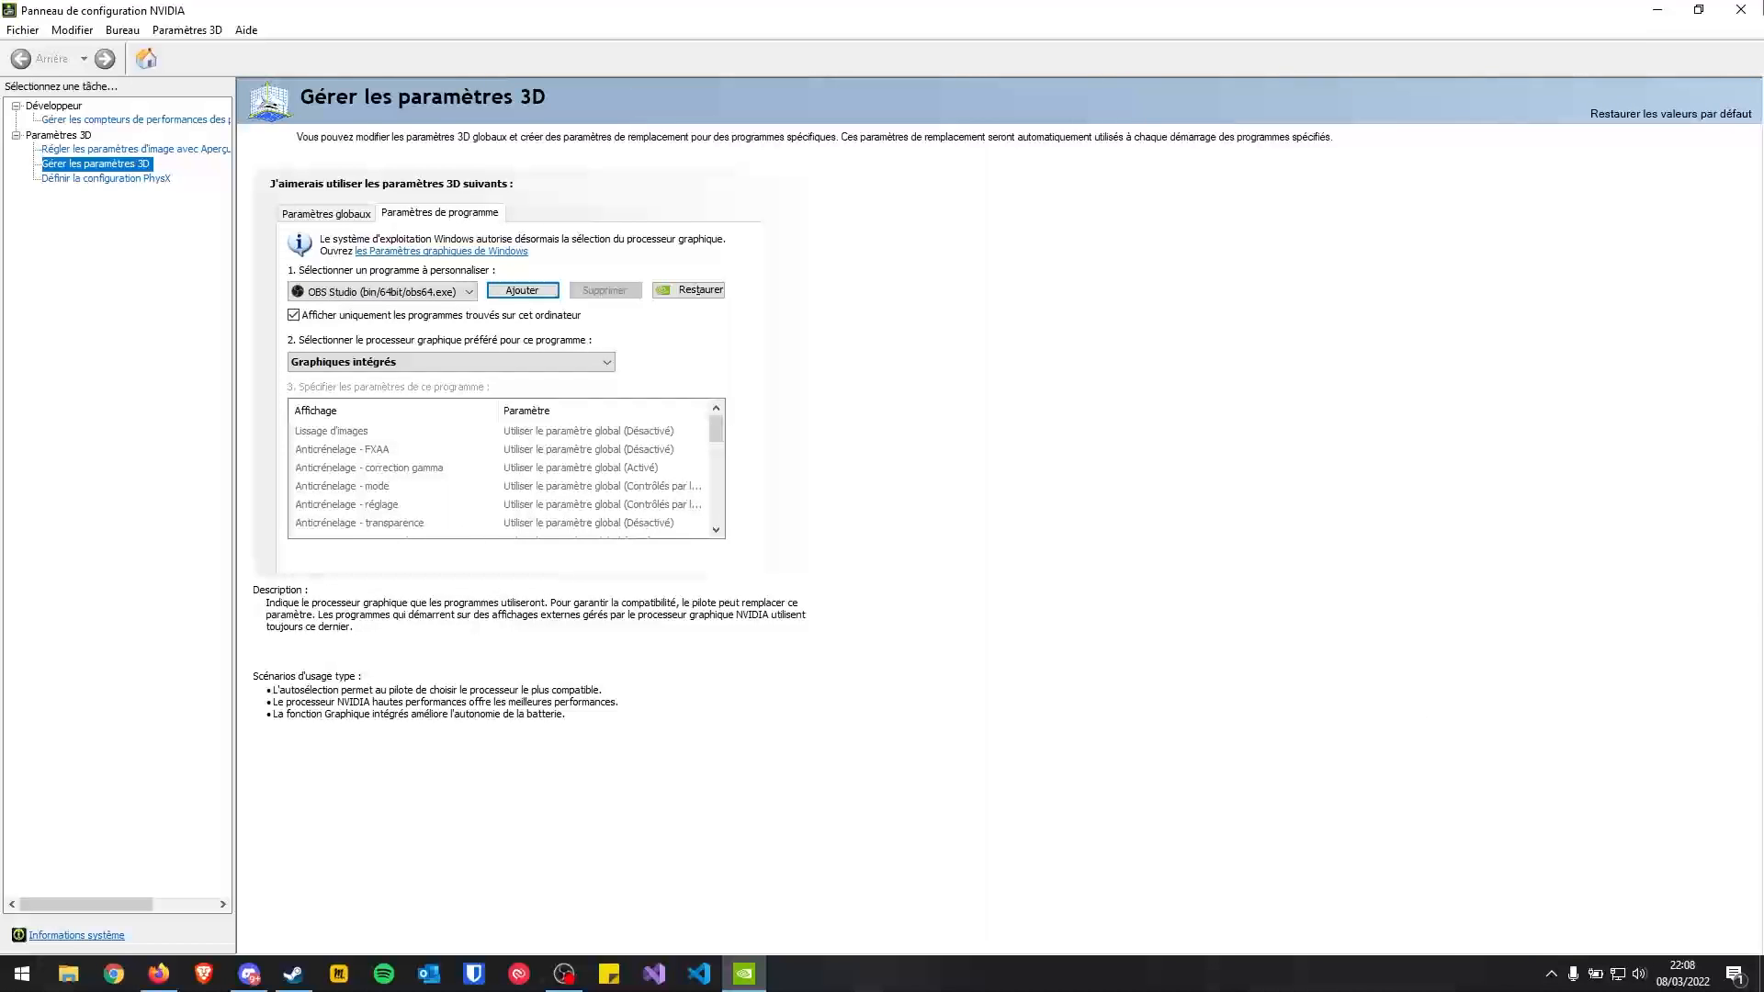
left_click(1740, 9)
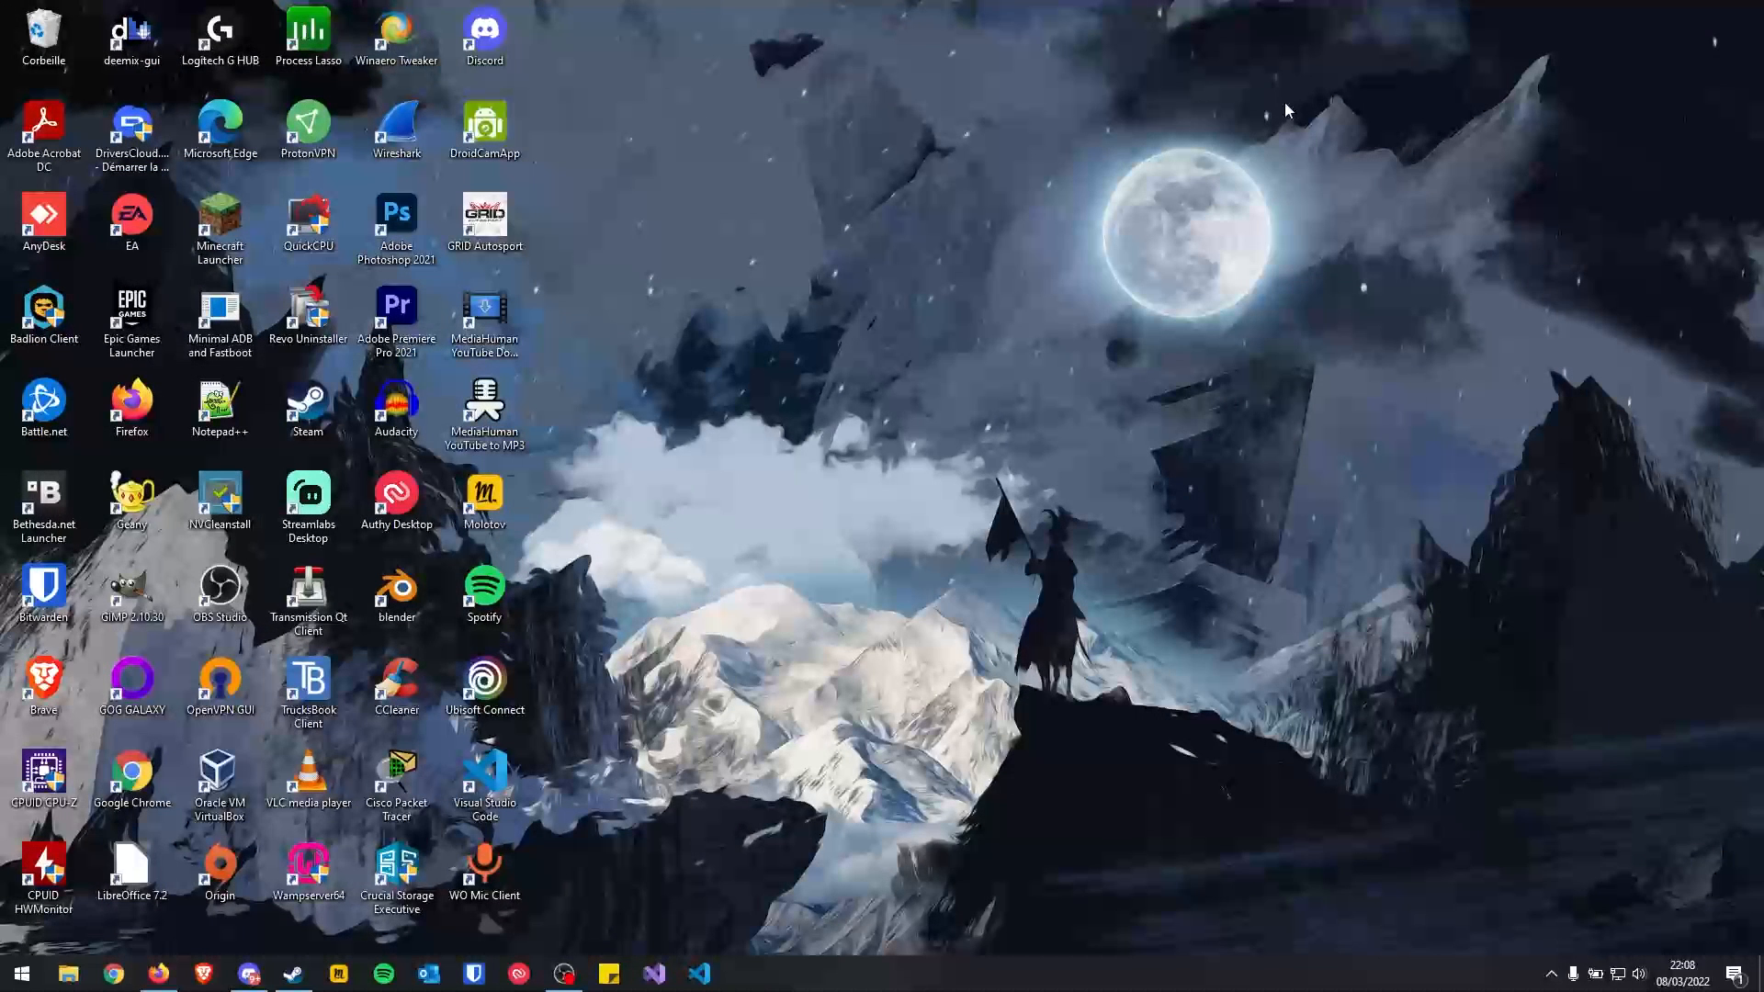